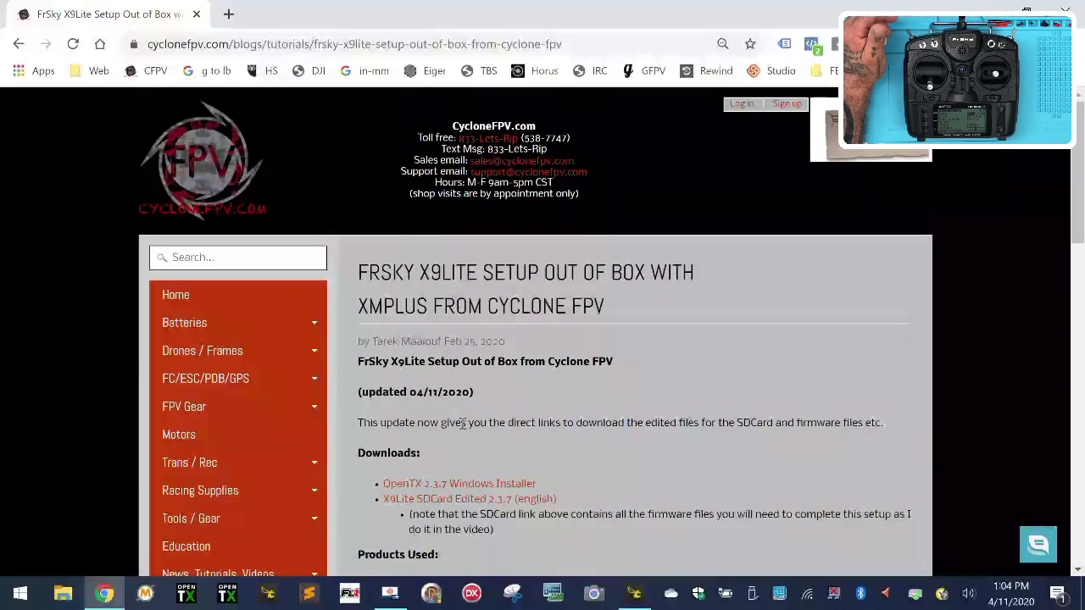
Step: Download the OpenTX 2.3.7 Windows Installer and the X9Lite SDCard Edited 2.3.7 (english) archive from the tutorial page
scroll(463, 424, down, 2)
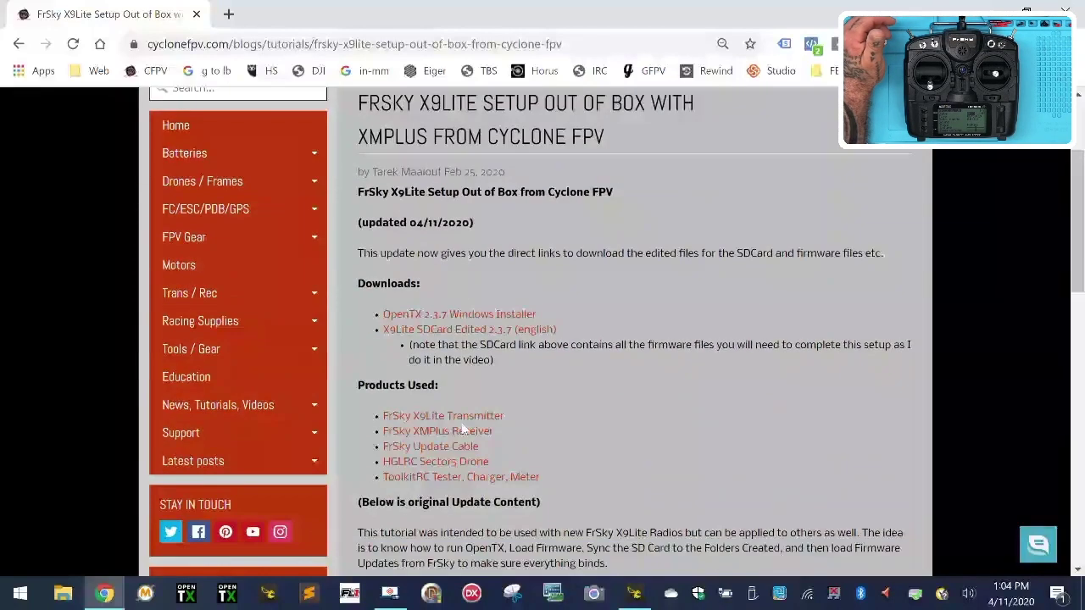
click(500, 316)
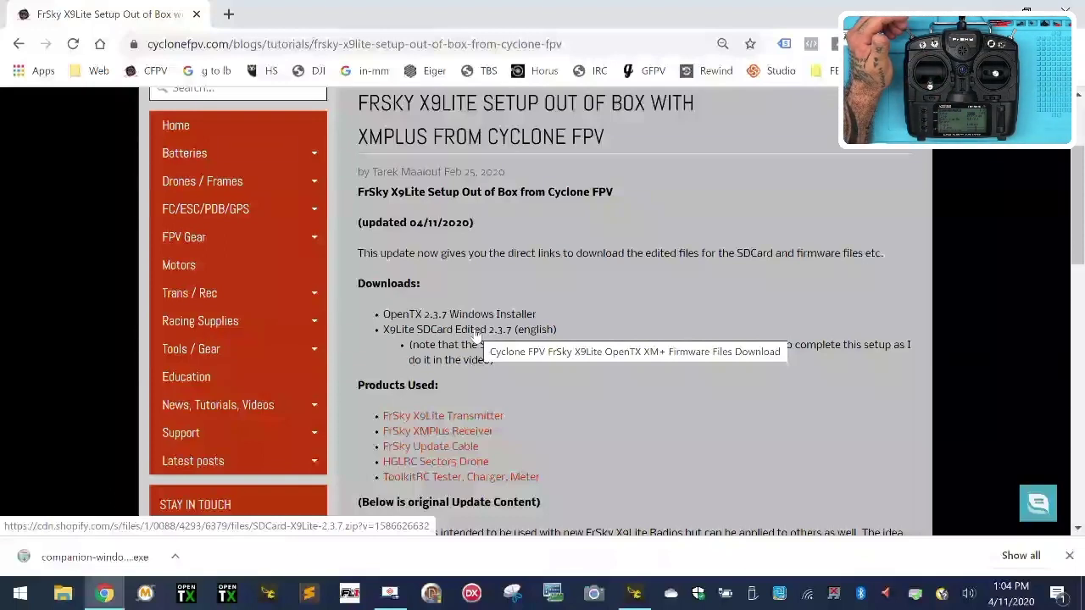
click(476, 332)
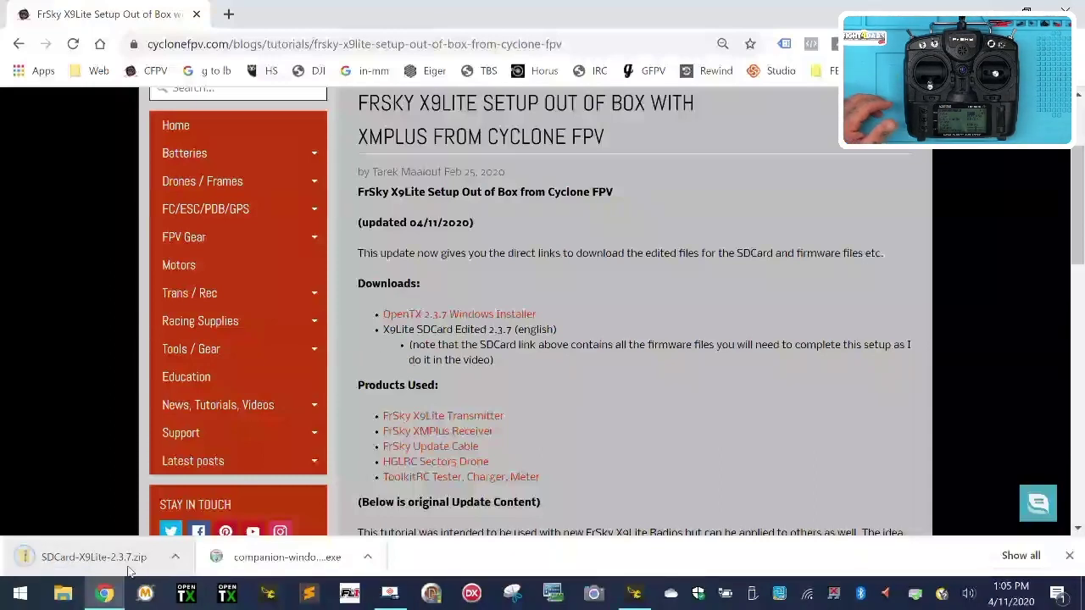
Step: Show the downloaded companion installer in its folder and go to the Documents folder
click(368, 558)
click(416, 498)
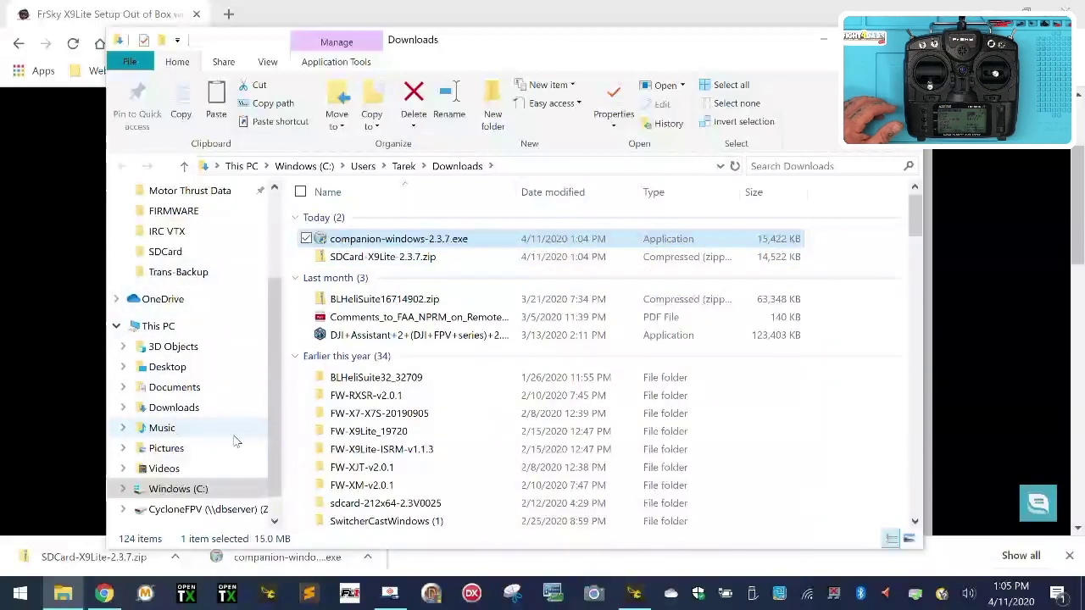
scroll(237, 440, up, 1)
click(172, 190)
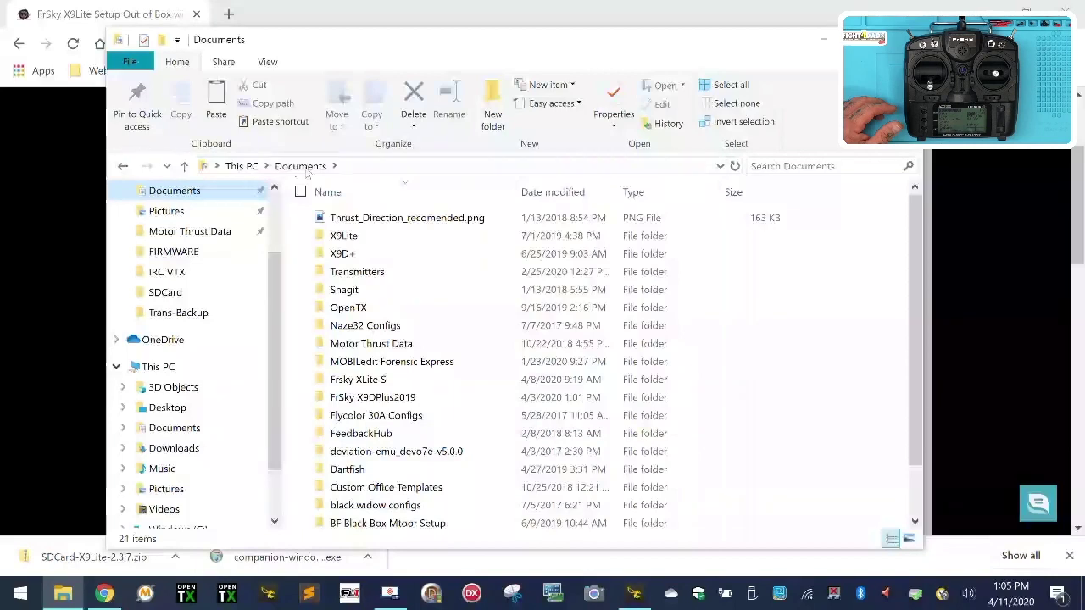
Step: Look inside the existing X9Lite folder and return to Documents
mouse_move(460, 239)
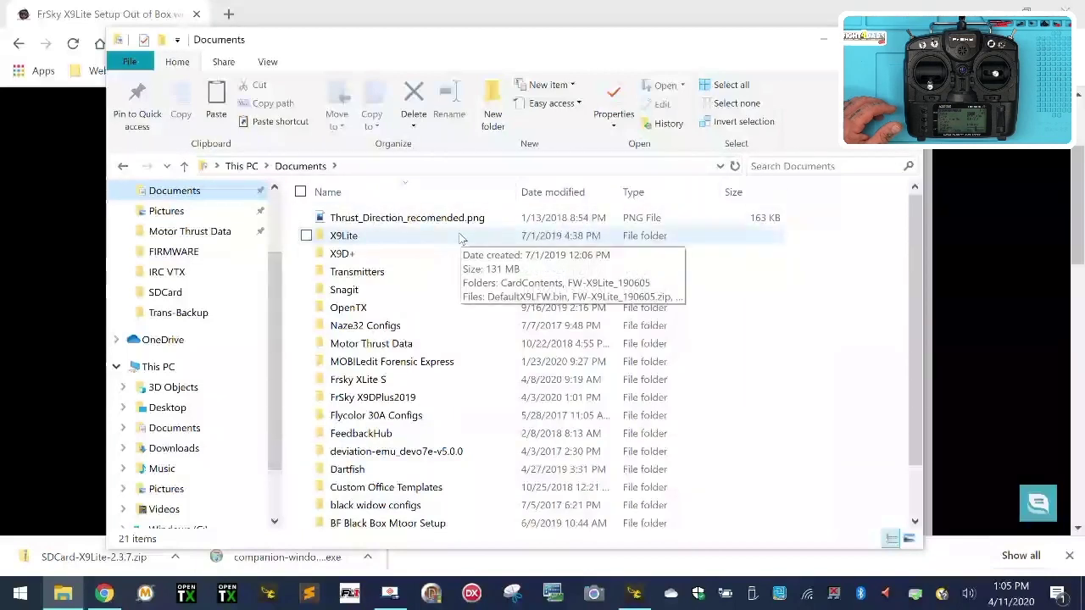
double_click(355, 238)
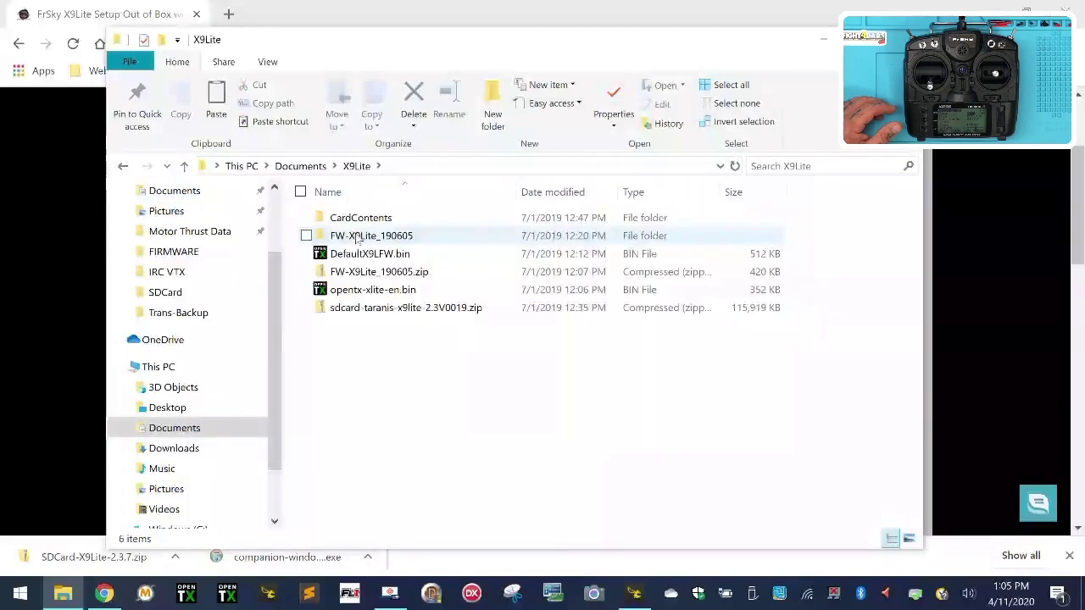
click(315, 166)
click(176, 430)
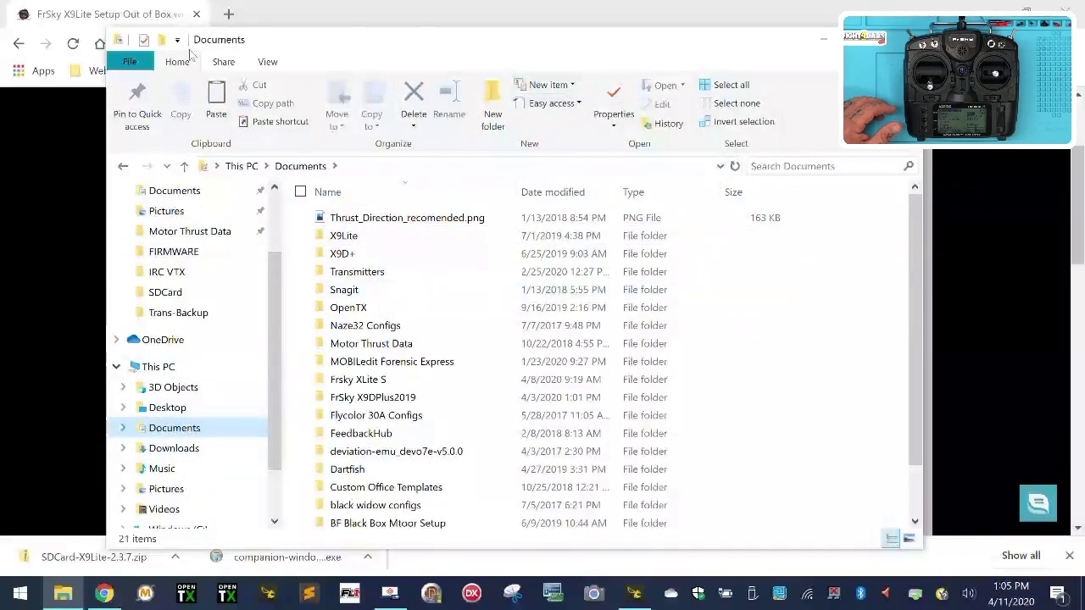
Step: Create a new folder named X9Lite-Customer in Documents
click(491, 100)
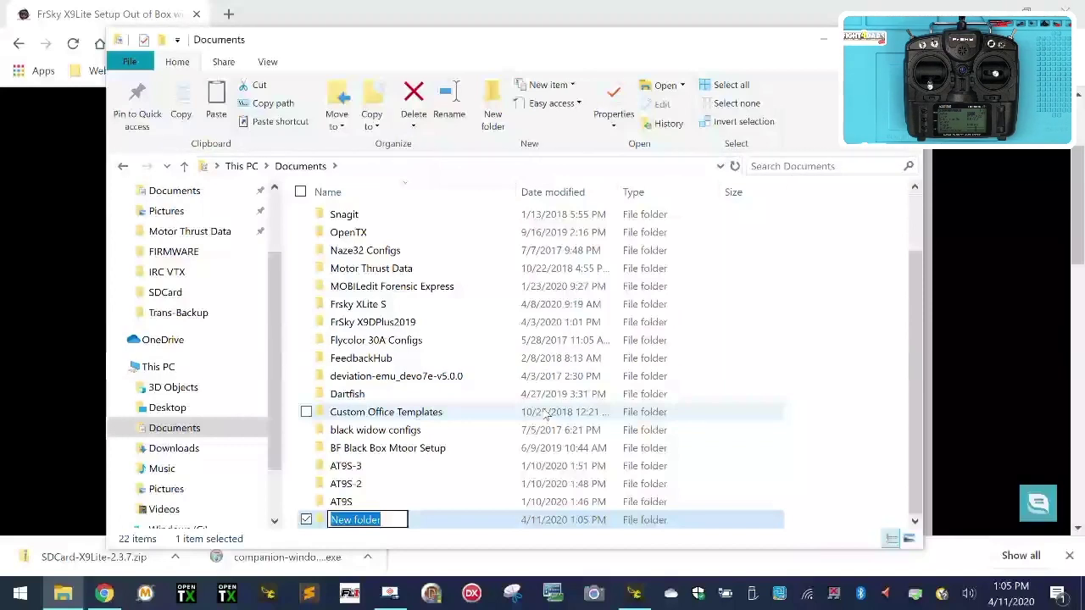
text(X)
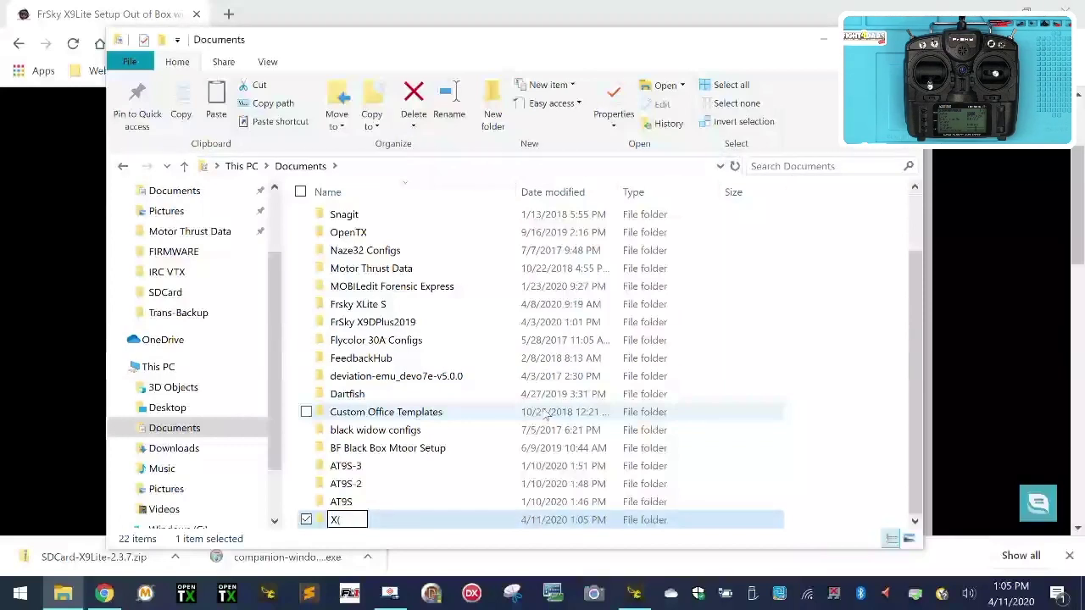
text(9Lite-Custom)
key(BackSpace)
key(BackSpace)
key(BackSpace)
key(BackSpace)
text(stomer)
key(Return)
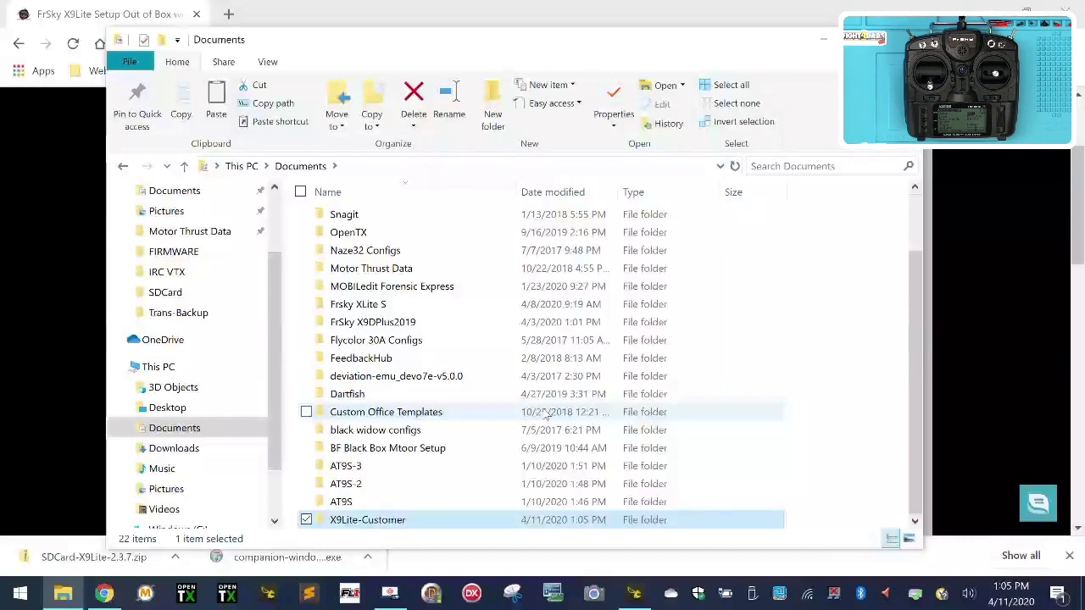
Step: Move SDCard-X9Lite-2.3.7.zip and companion-windows-2.3.7.exe from Downloads into the X9Lite-Customer folder in Documents
click(172, 449)
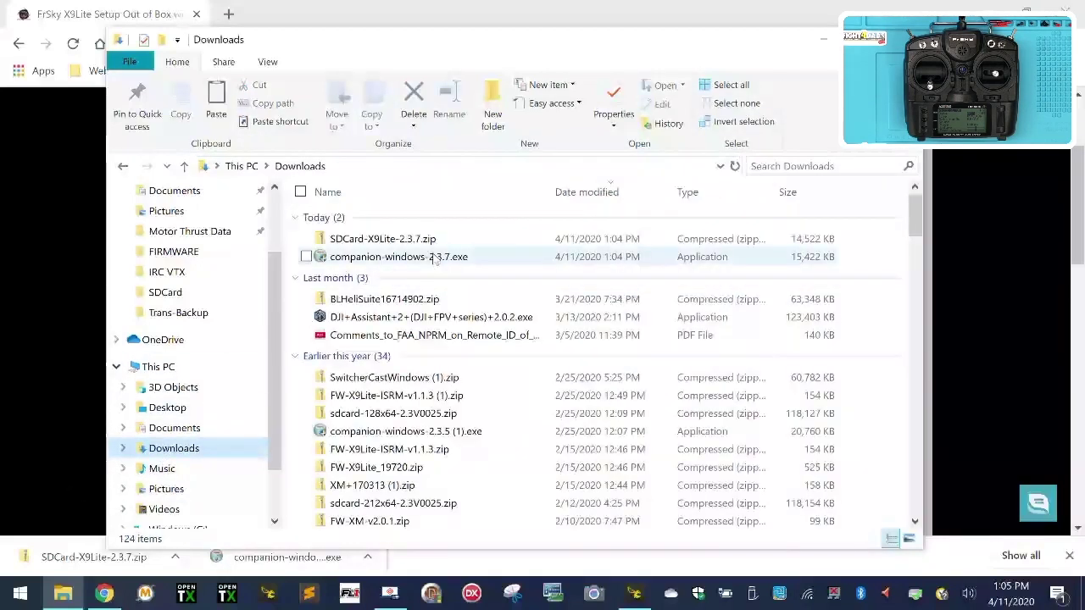
click(417, 244)
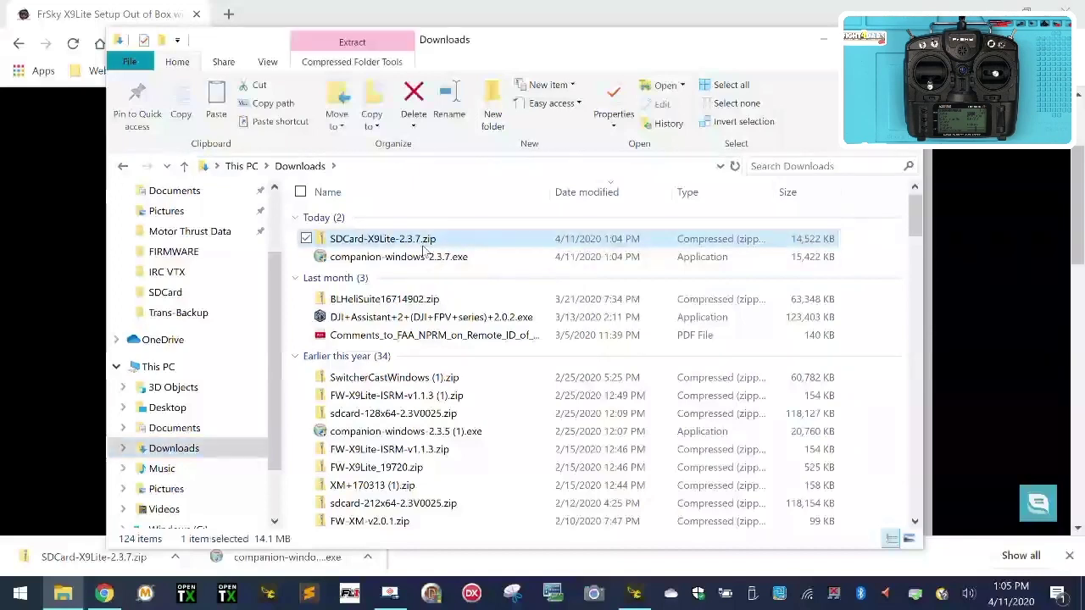
ctrl+click(406, 257)
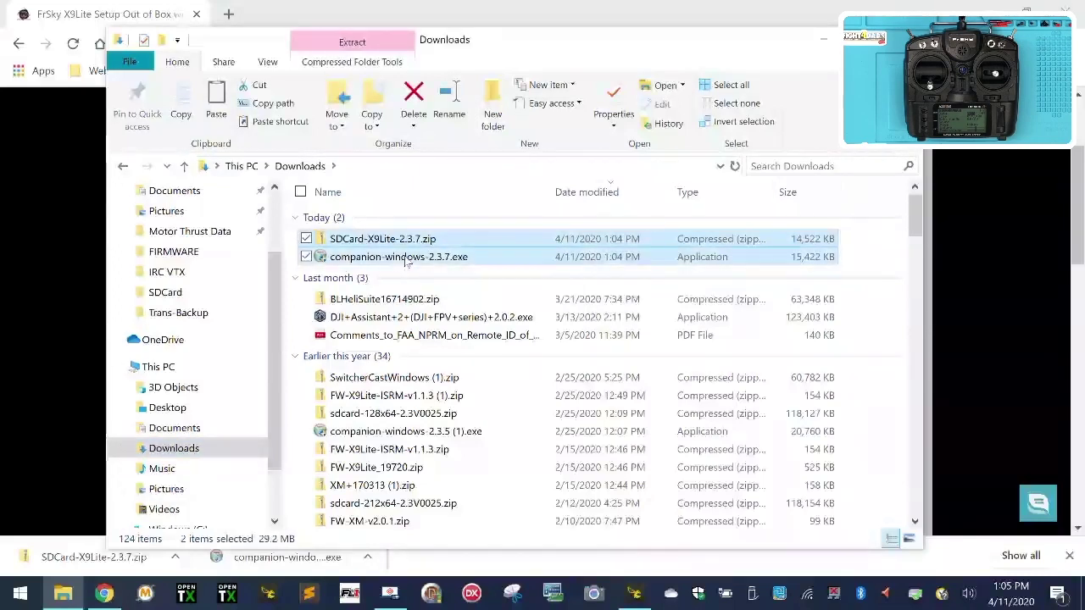
right_click(411, 242)
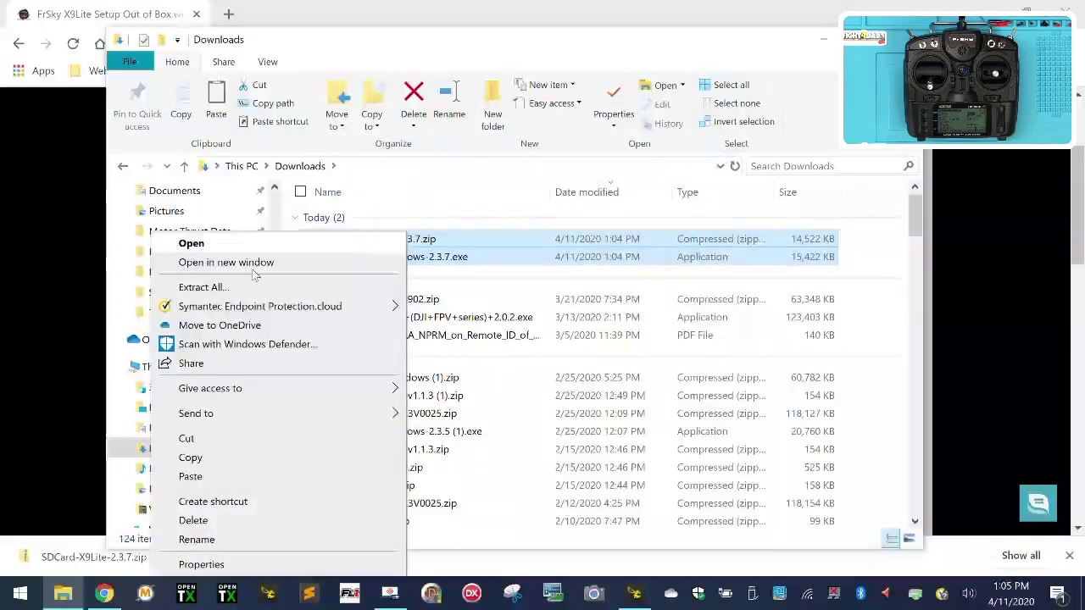
click(251, 445)
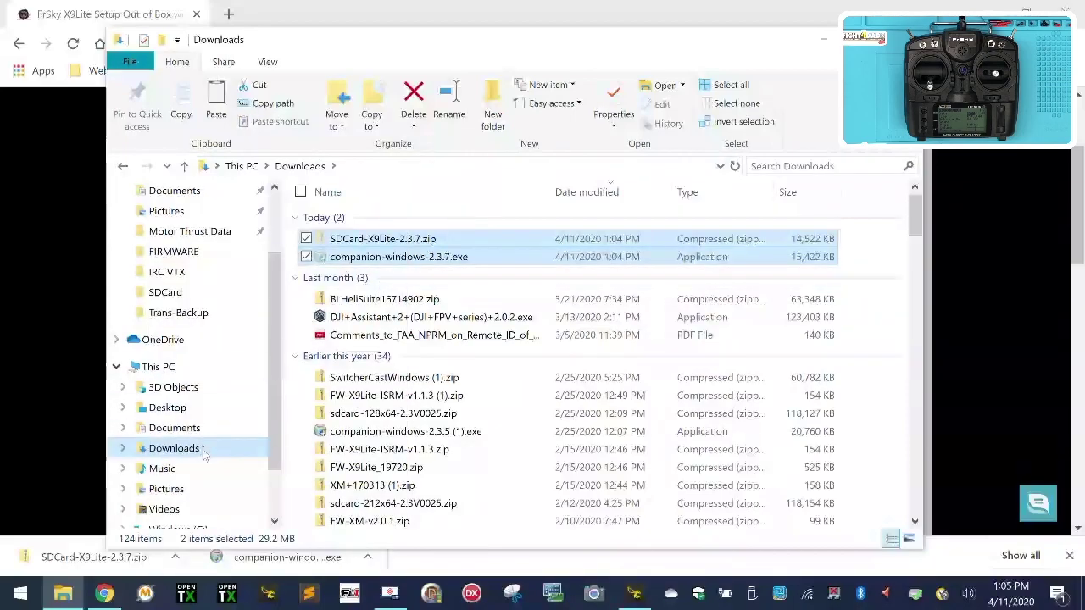
click(178, 428)
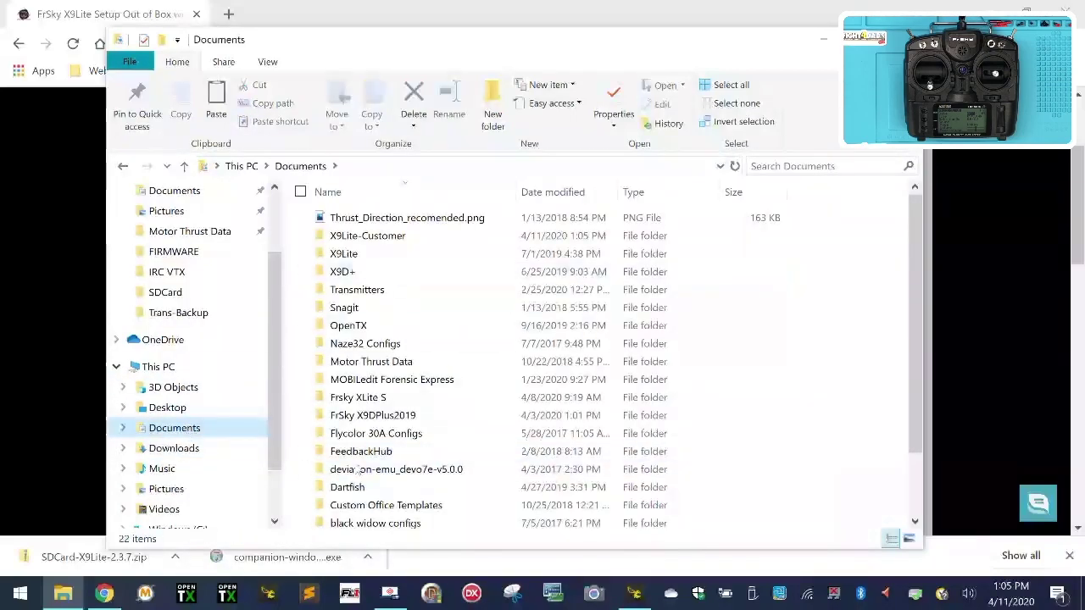
double_click(395, 241)
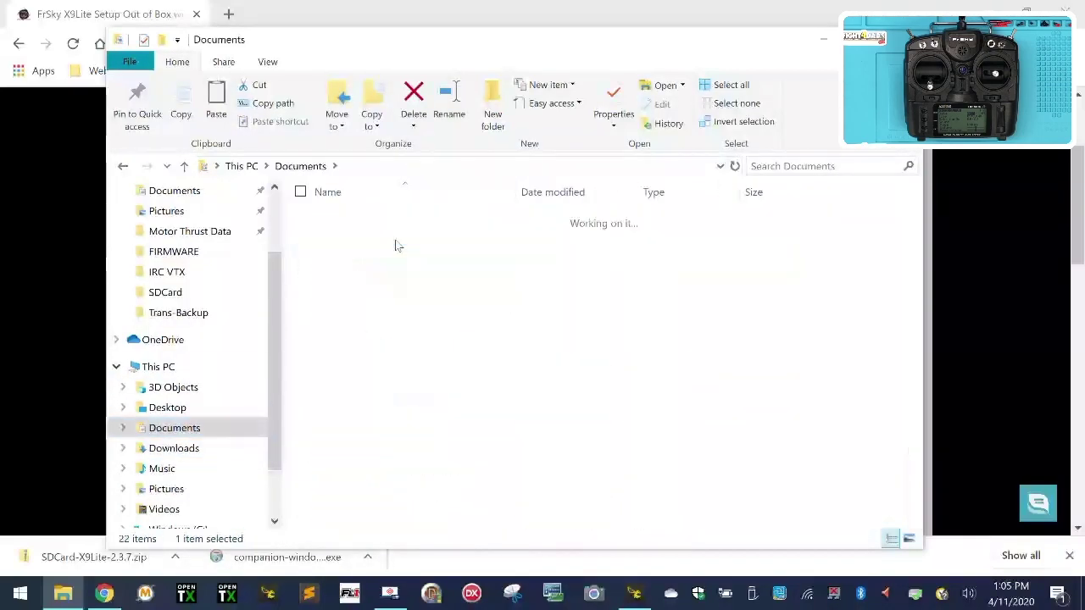
right_click(395, 242)
click(280, 357)
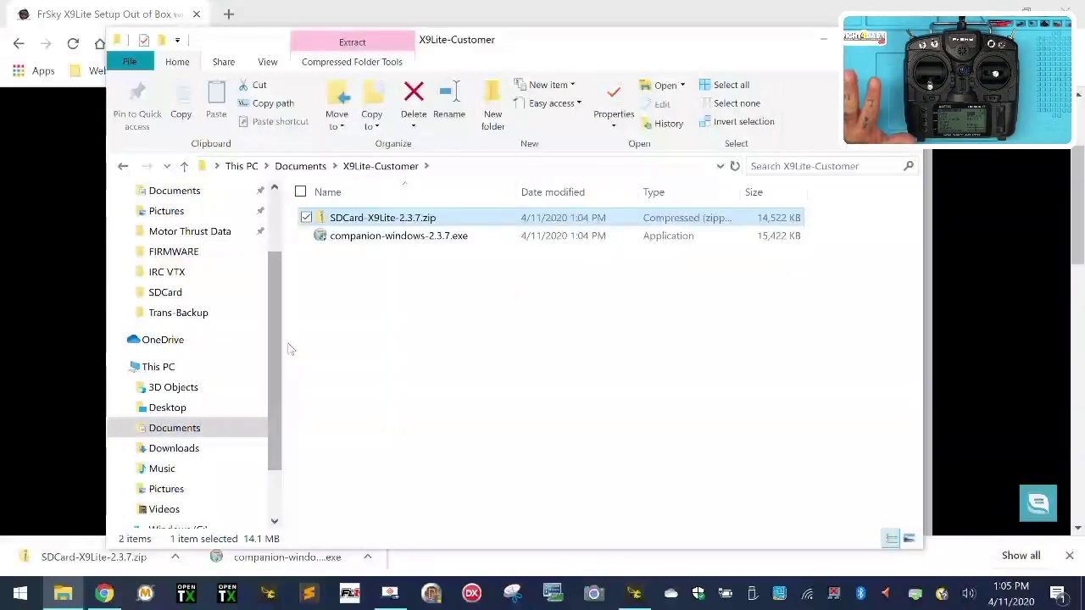
right_click(407, 306)
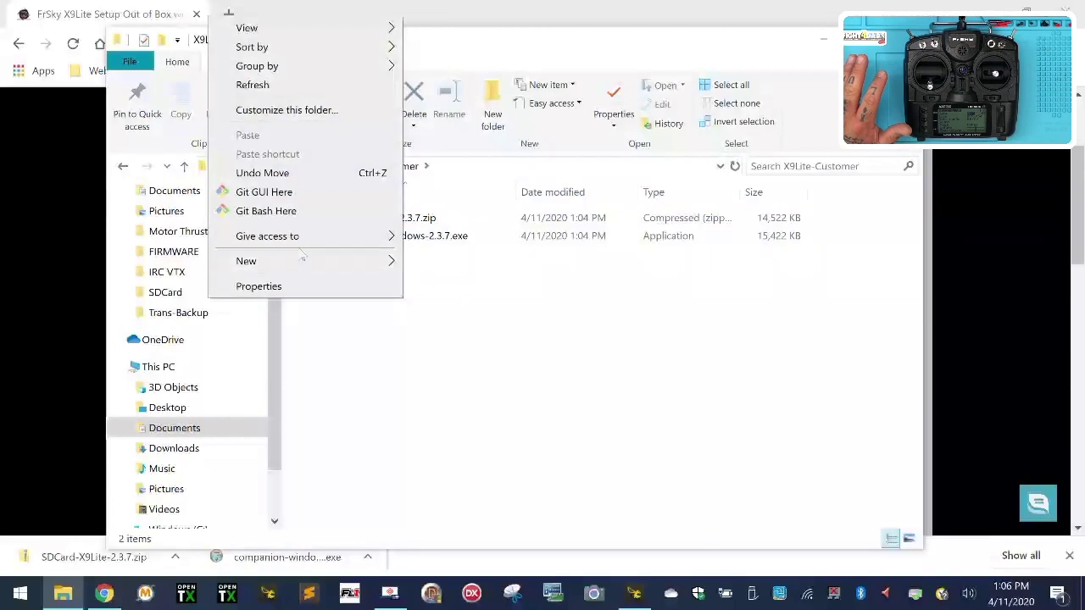
click(740, 319)
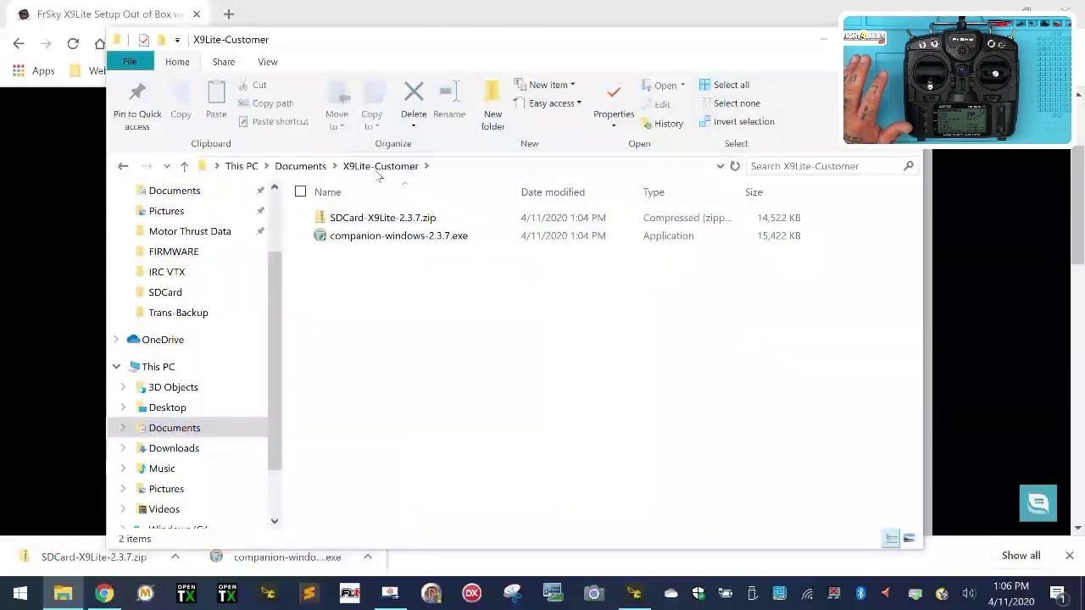
click(493, 98)
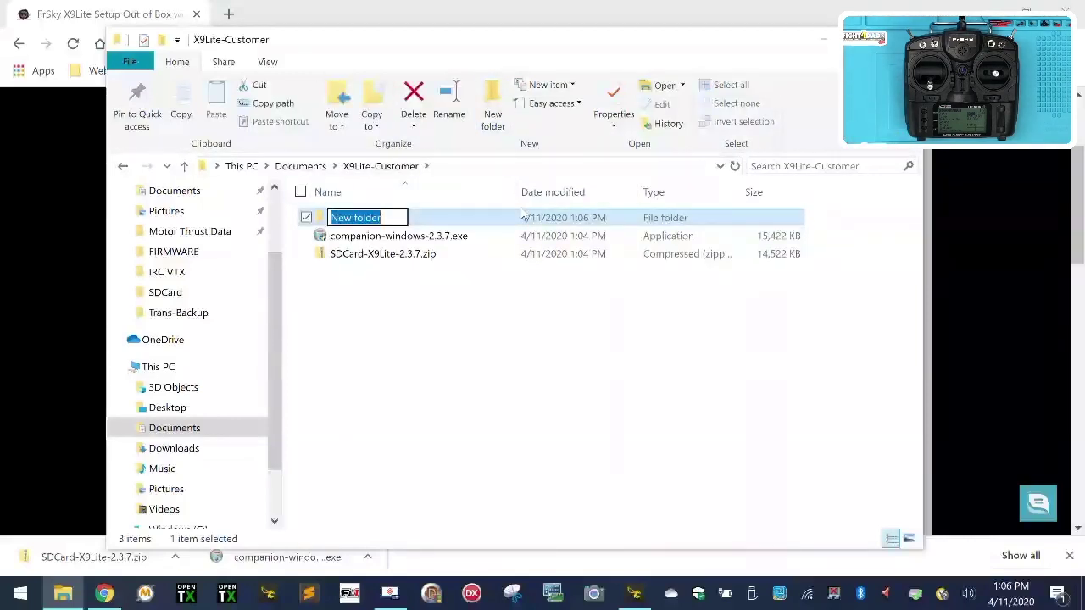
text(SD)
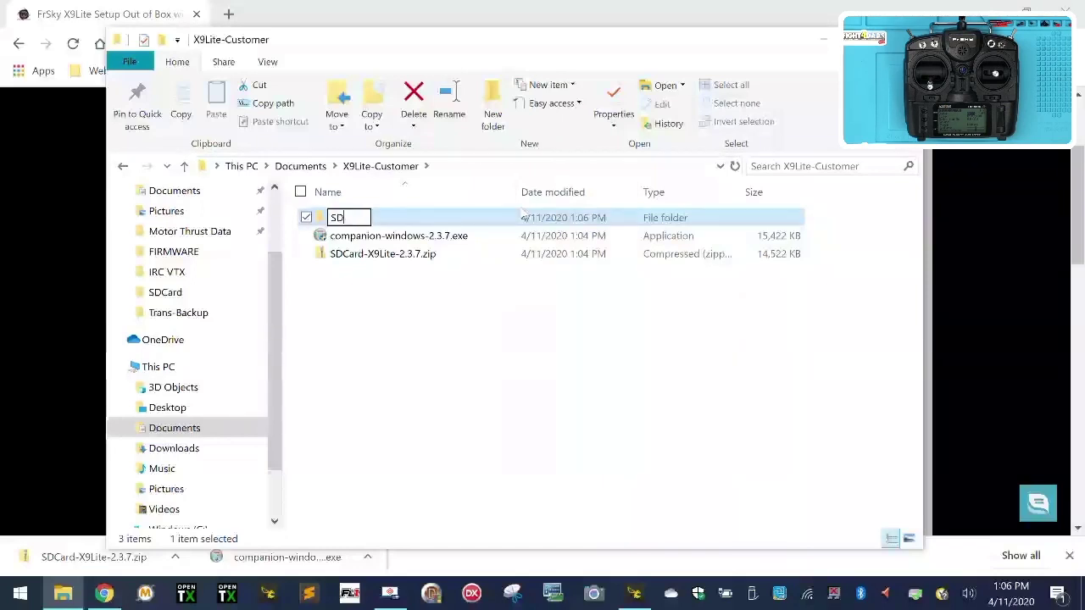
key(Escape)
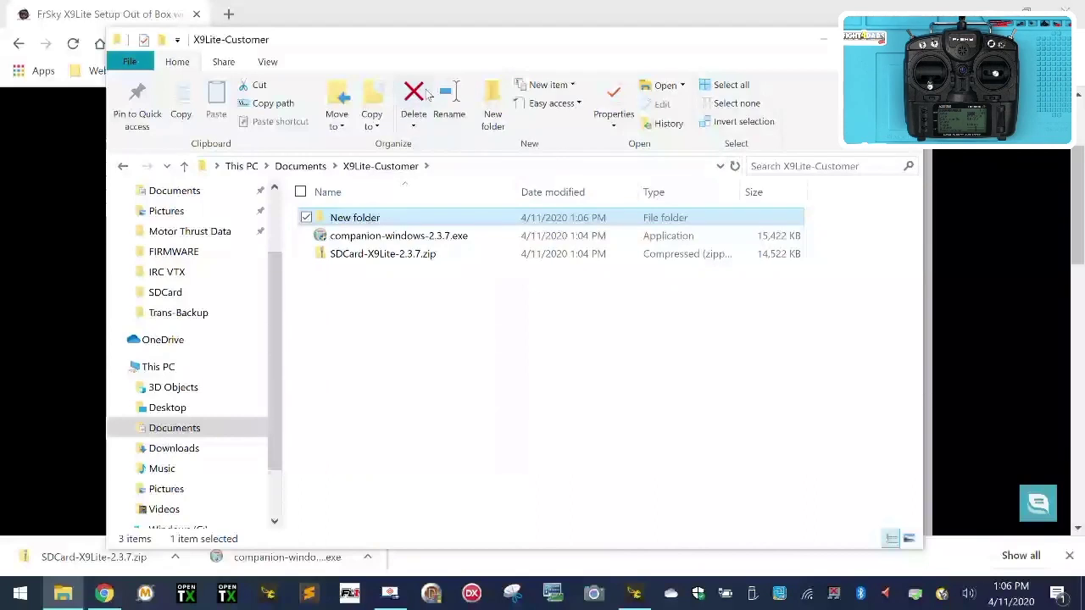
click(414, 95)
right_click(392, 275)
mouse_move(345, 288)
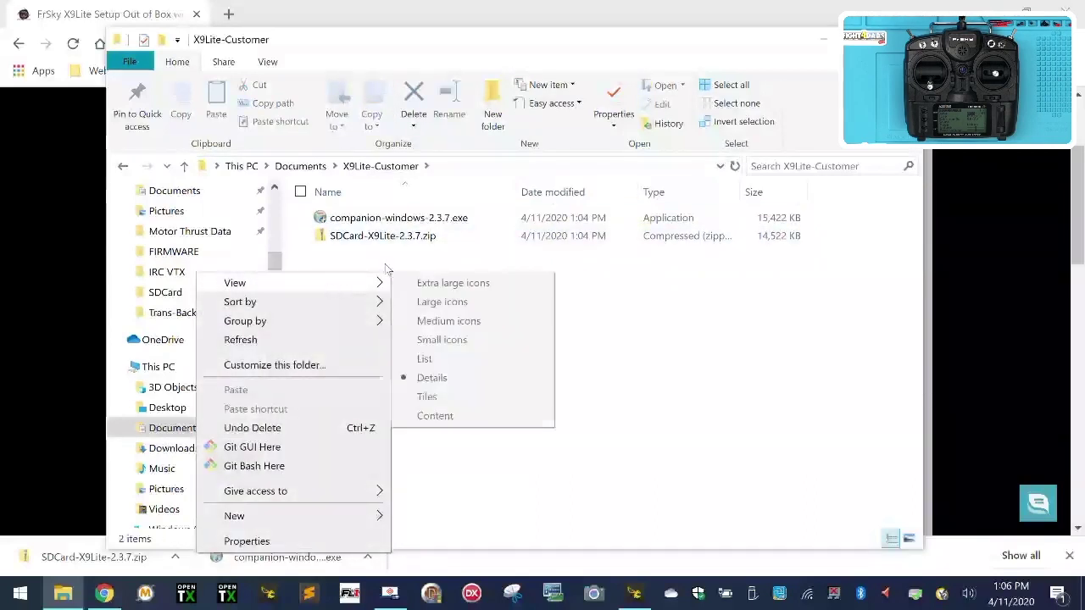
Step: Create a new folder named Backup inside X9Lite-Customer
click(489, 100)
text(B)
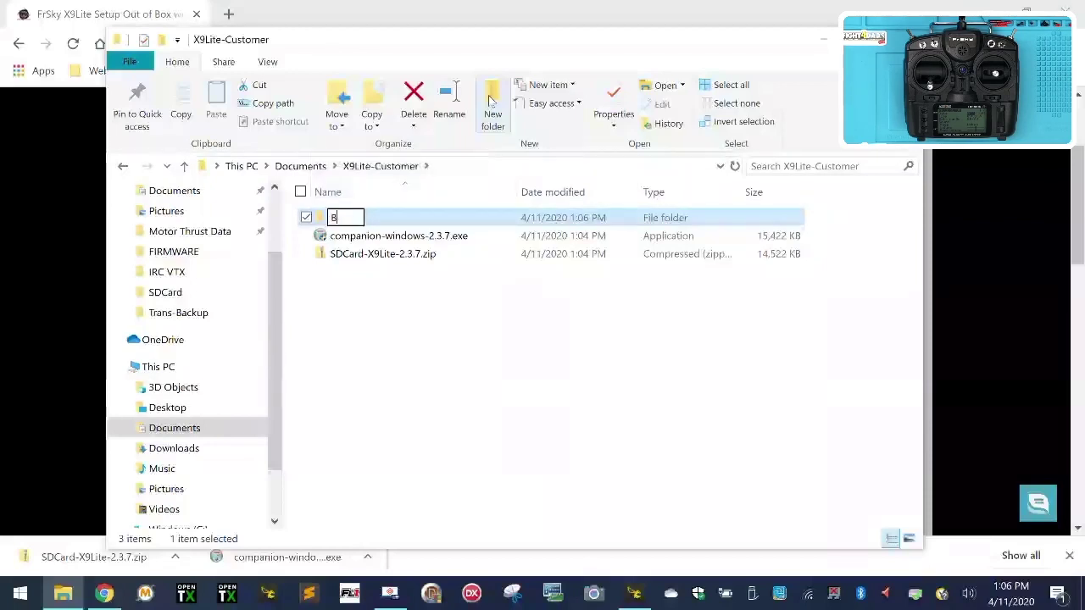
key(Return)
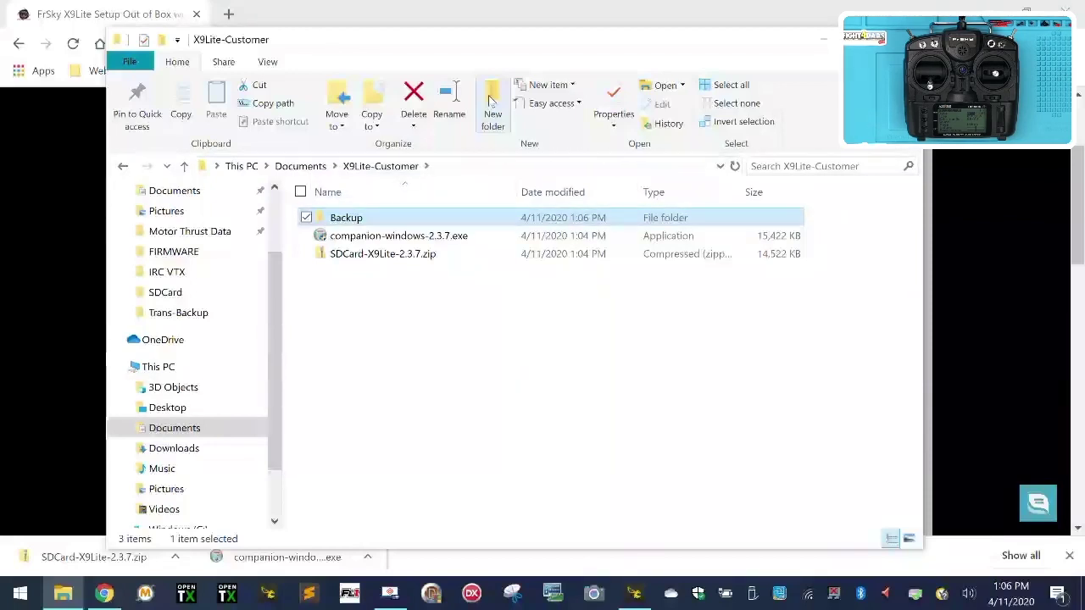
Step: Extract all files from SDCard-X9Lite-2.3.7.zip to the suggested SDCard-X9Lite-2.3.7 folder inside X9Lite-Customer
right_click(340, 254)
click(245, 273)
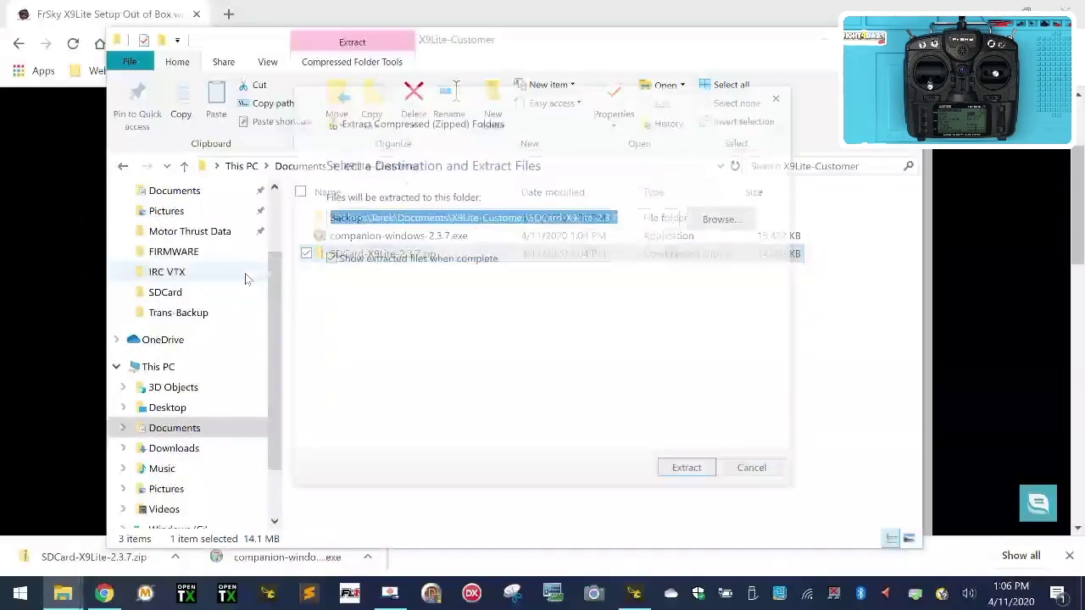
click(683, 468)
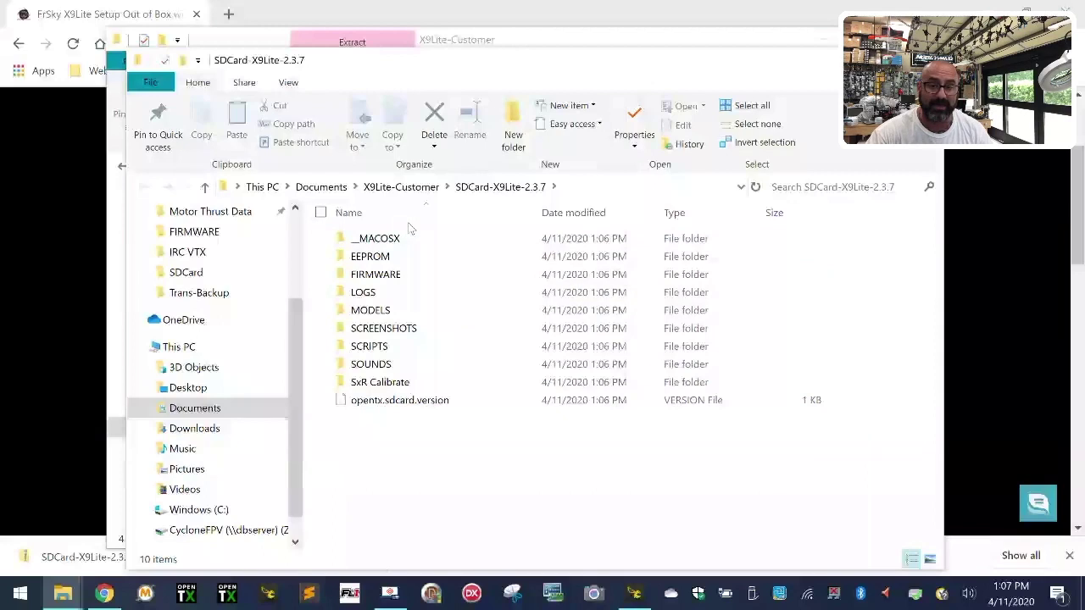
Step: Delete the __MACOSX folder from the extracted SD card files
click(392, 238)
right_click(393, 238)
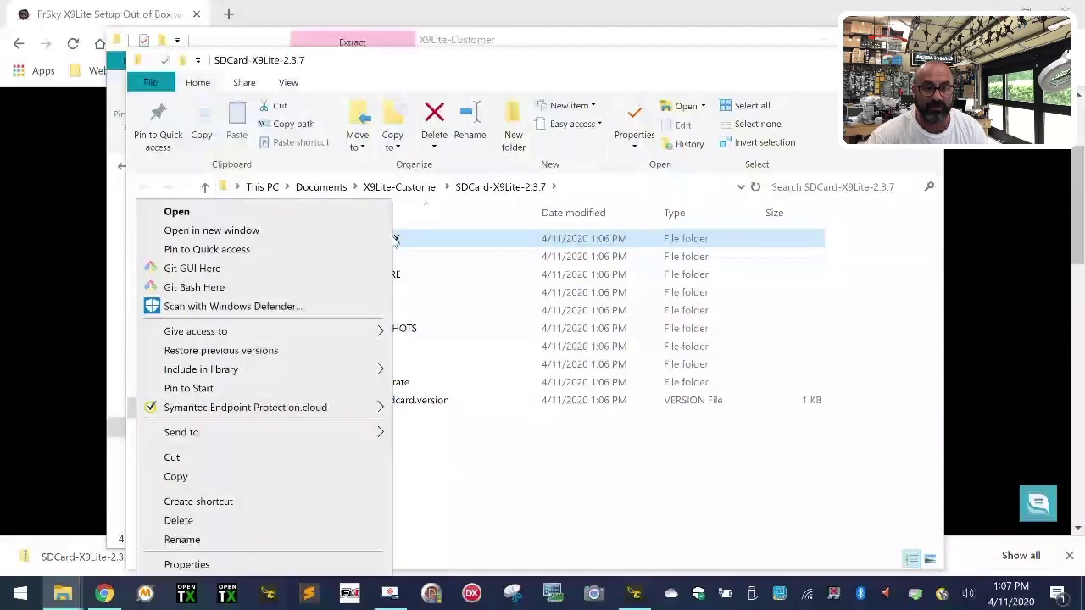
click(254, 521)
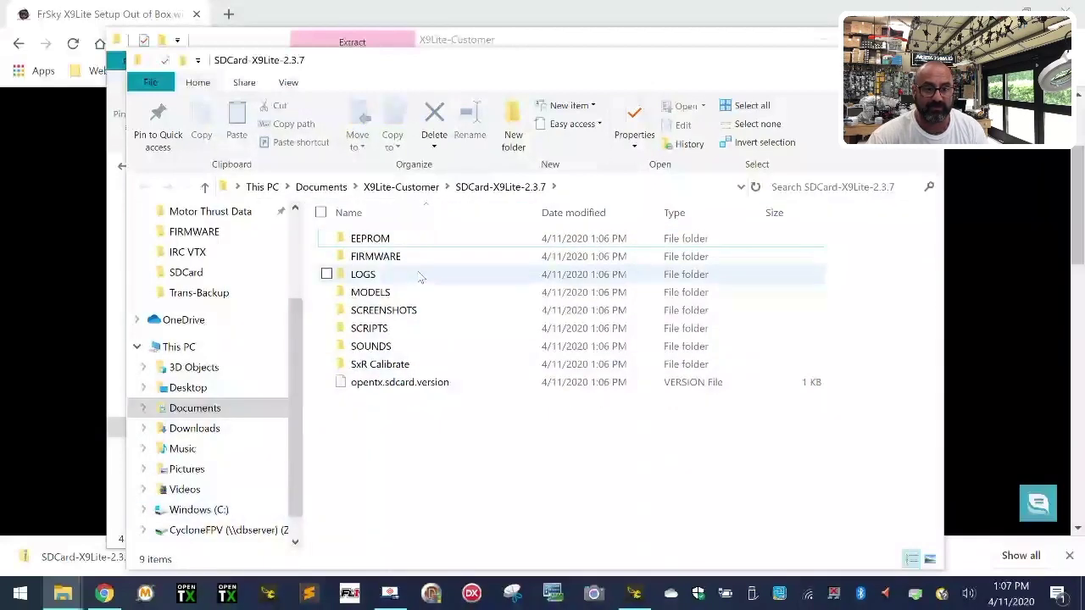
Step: Rename the extracted SDCard-X9Lite-2.3.7 folder inside X9Lite-Customer as SDCard
click(410, 188)
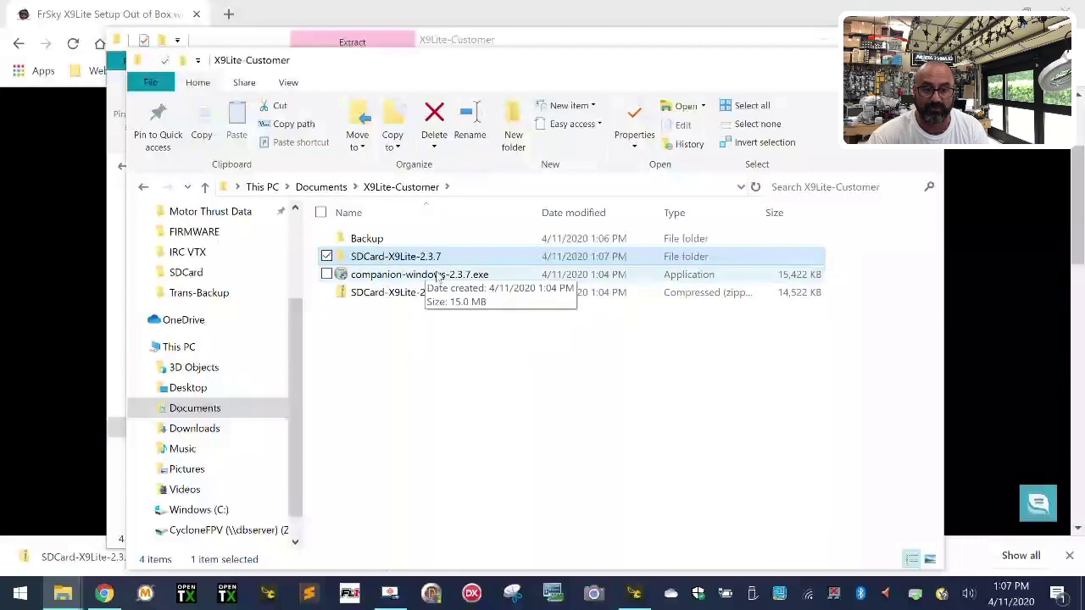
right_click(368, 263)
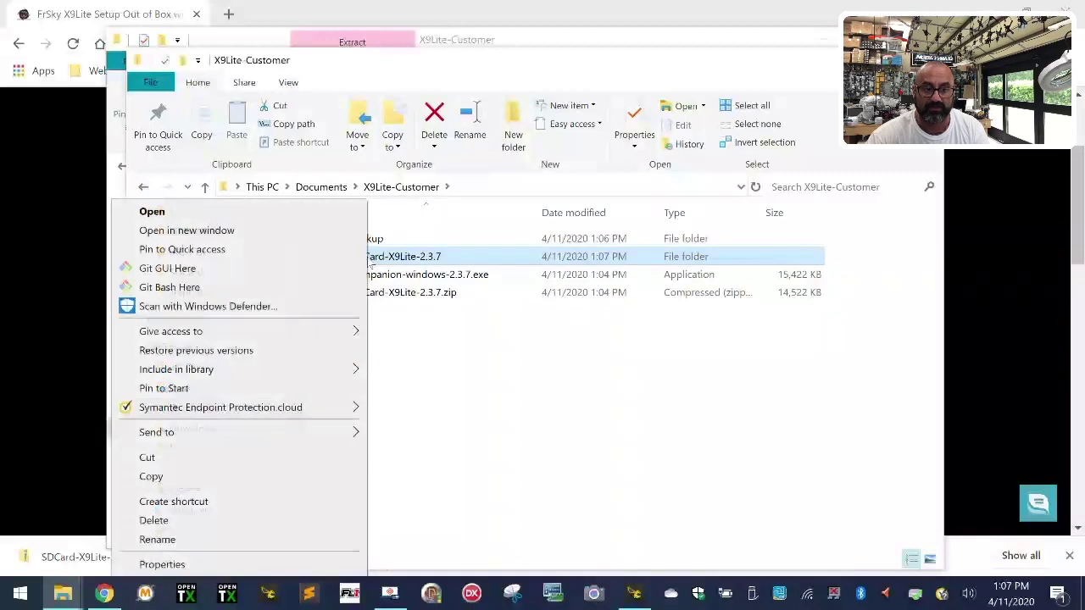
click(228, 542)
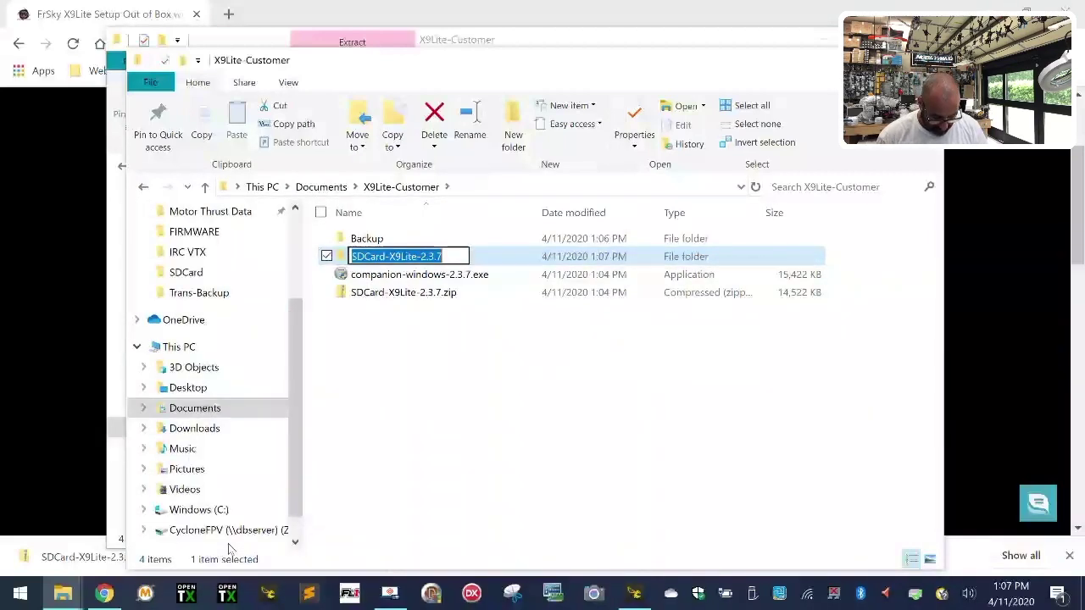
text(SDCard)
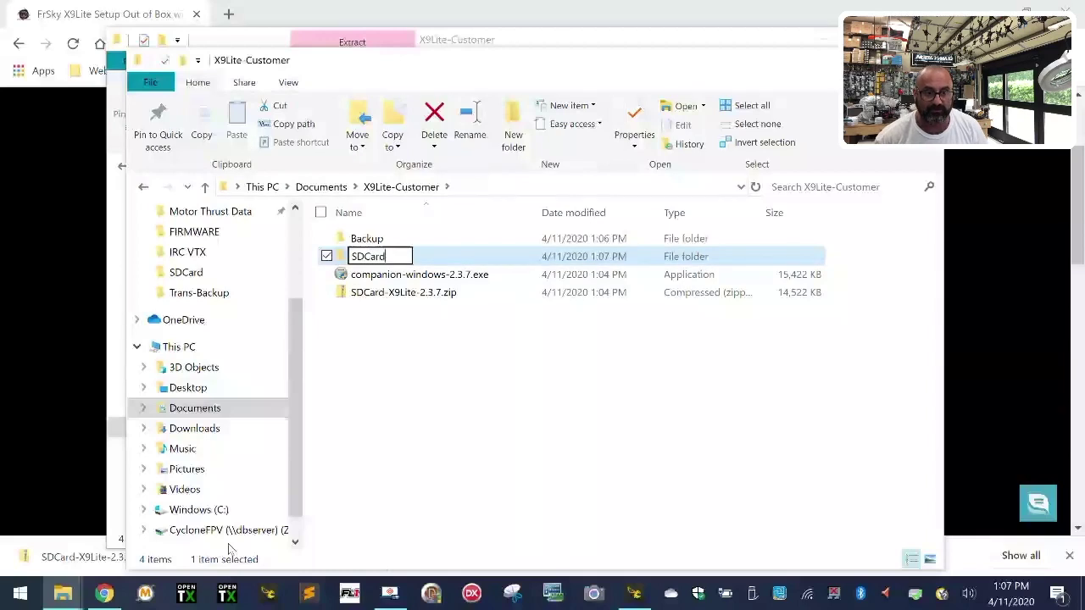
key(Return)
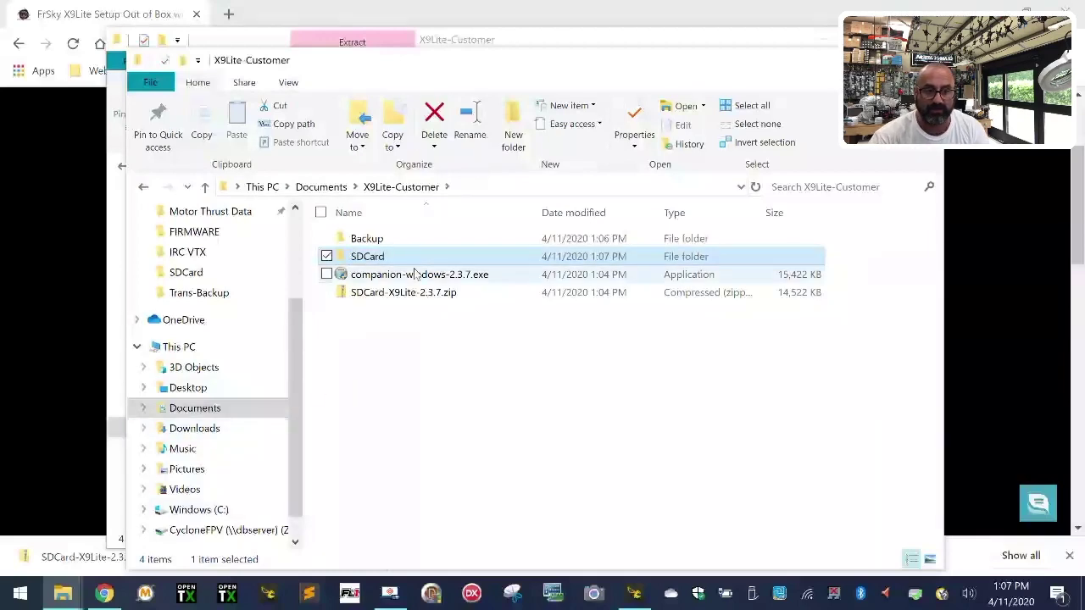
click(412, 358)
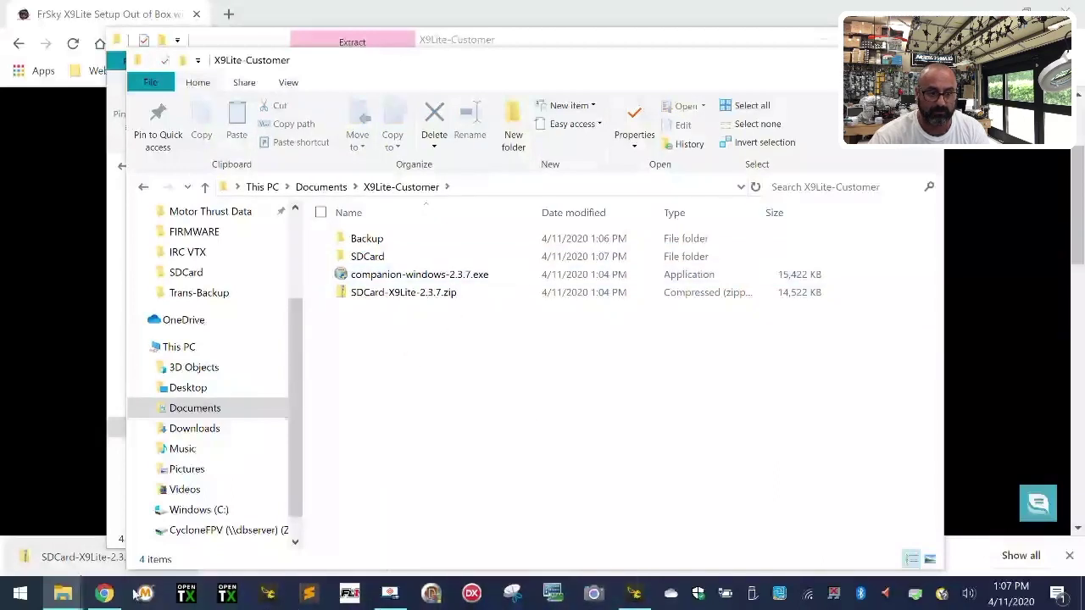
Step: Clear away the extra Explorer window and bring the X9Lite-Customer folder window in front of the browser
drag(712, 68, 708, 273)
click(903, 40)
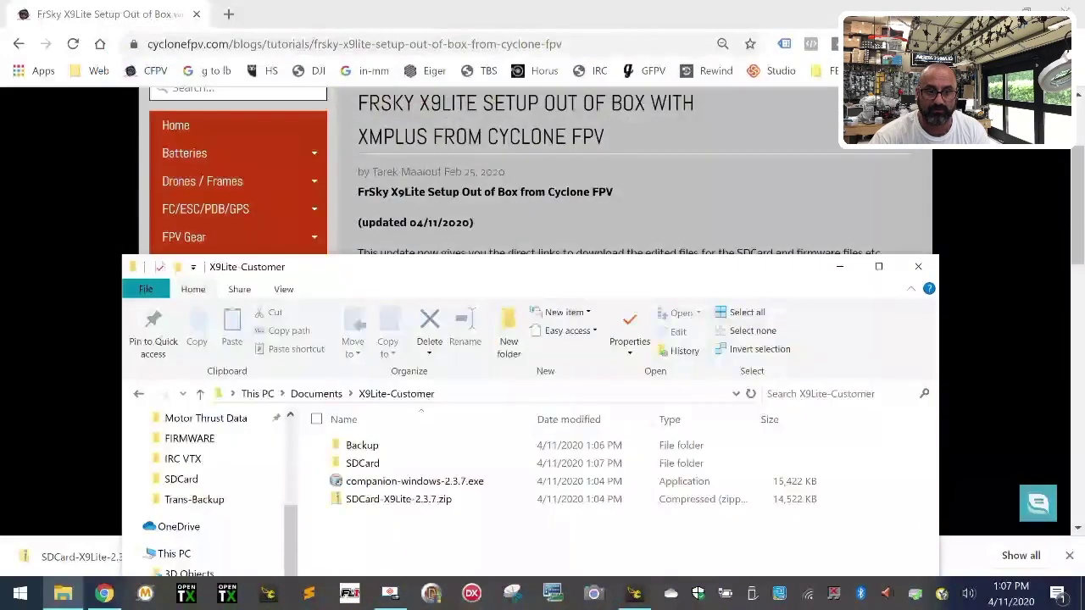
click(1027, 12)
drag(926, 500, 926, 0)
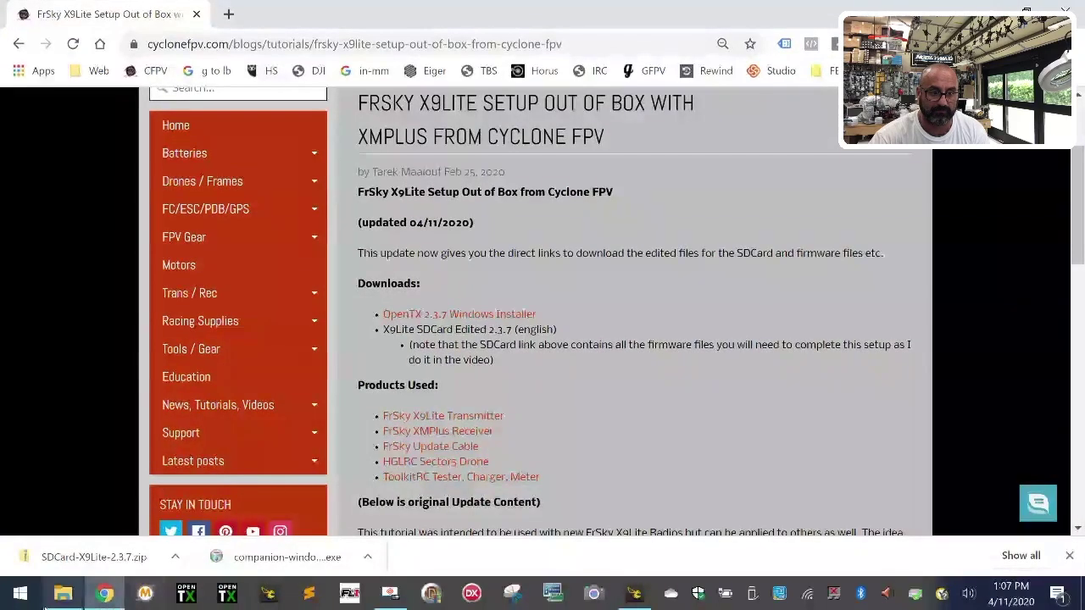
click(49, 600)
drag(475, 276, 513, 38)
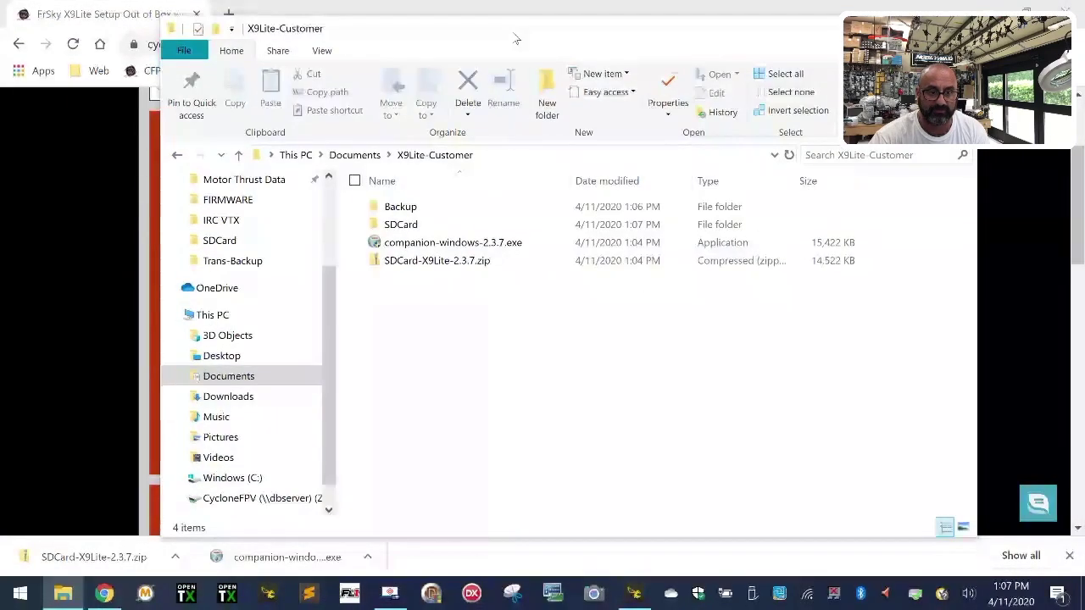
Step: Run companion-windows-2.3.7.exe, install OpenTX Companion 2.3 with the suggested options, and launch it when setup finishes
click(415, 244)
double_click(417, 244)
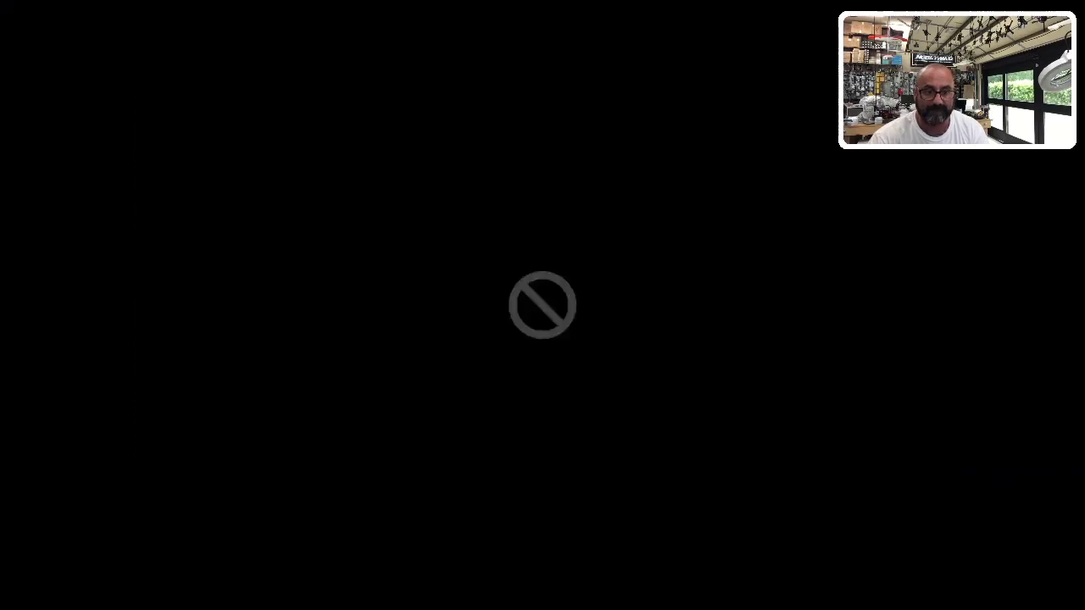
click(587, 432)
click(635, 432)
click(636, 433)
click(635, 433)
click(635, 433)
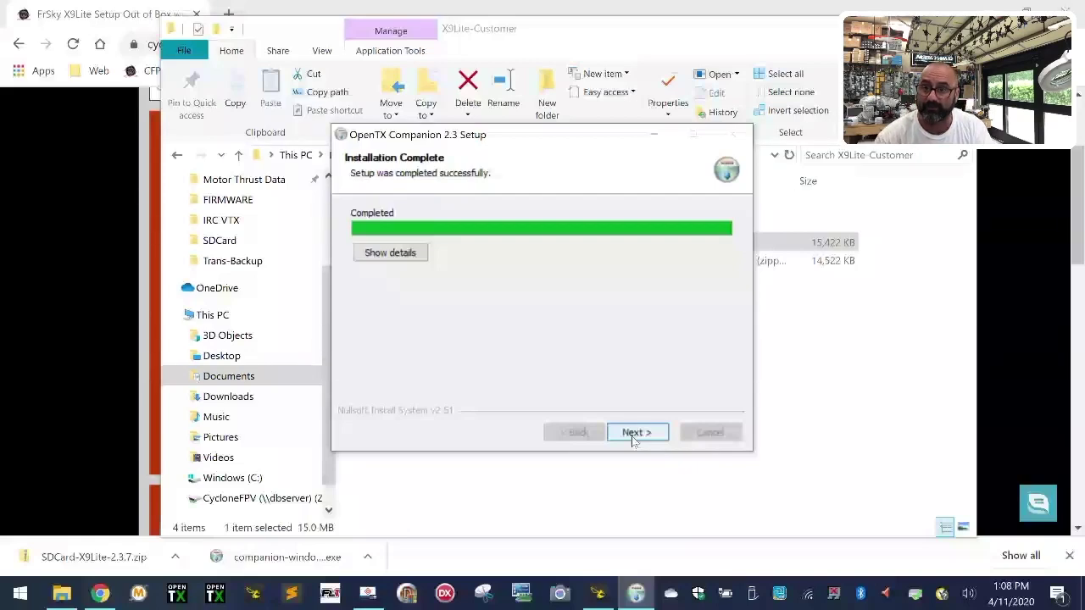
click(631, 436)
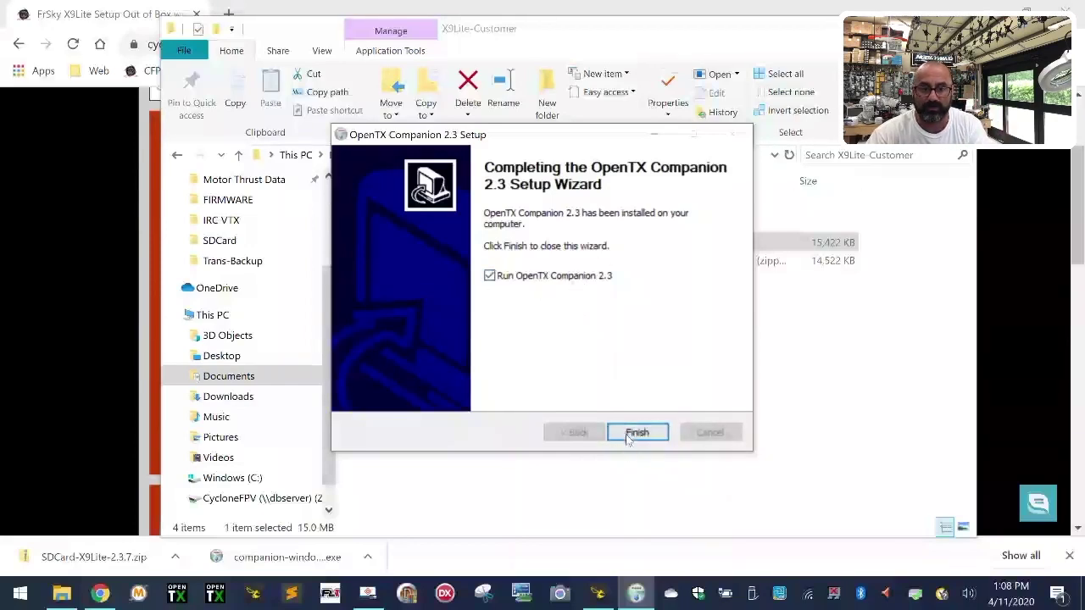
click(634, 434)
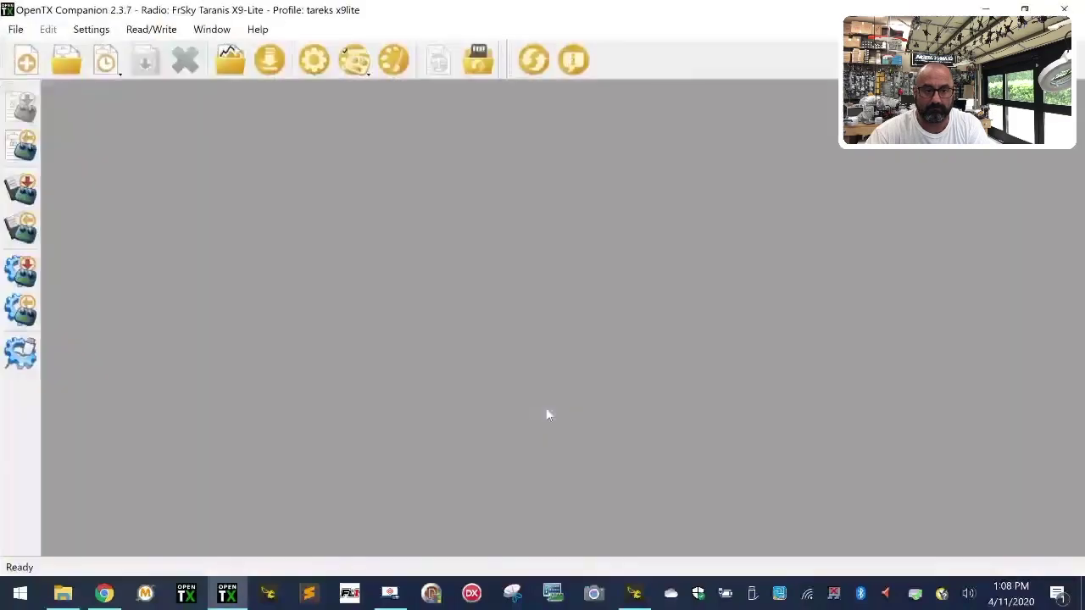
click(90, 29)
mouse_move(136, 137)
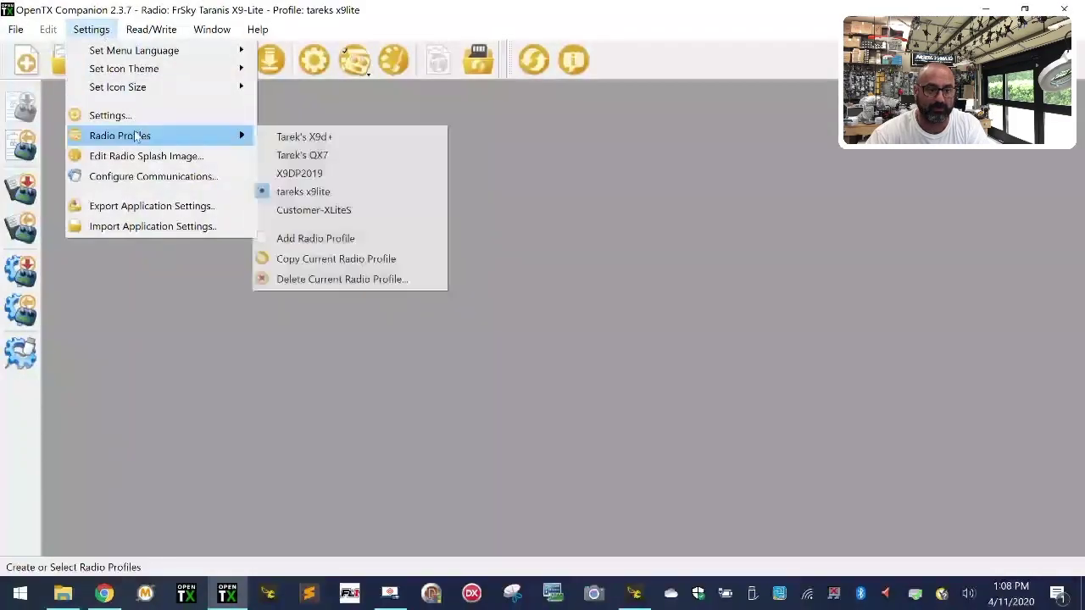
click(700, 248)
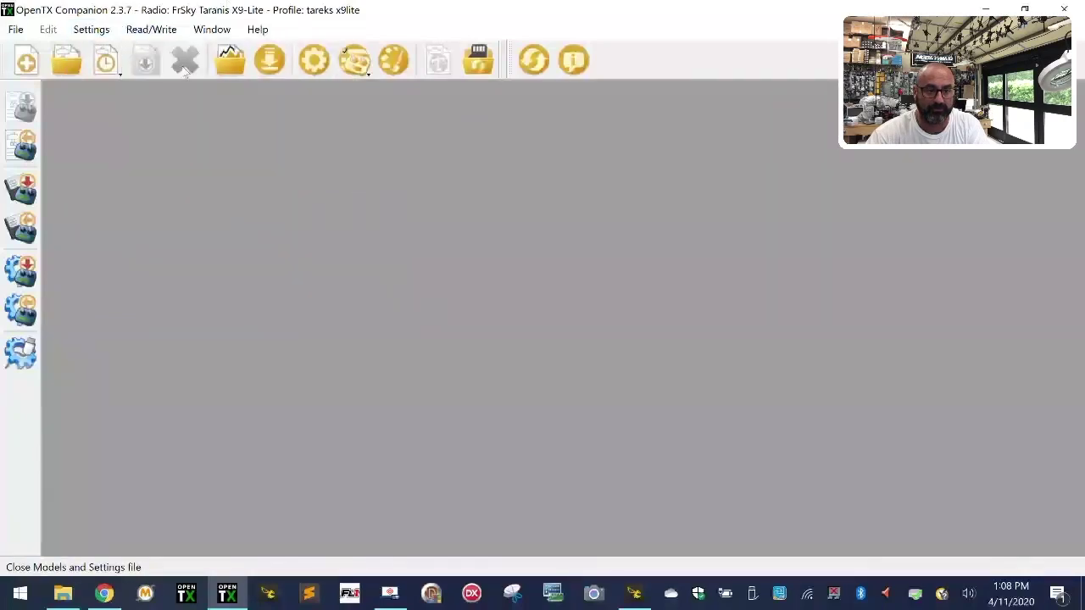
Step: Add a new radio profile in OpenTX Companion and name it X9Lite-Customer
click(85, 32)
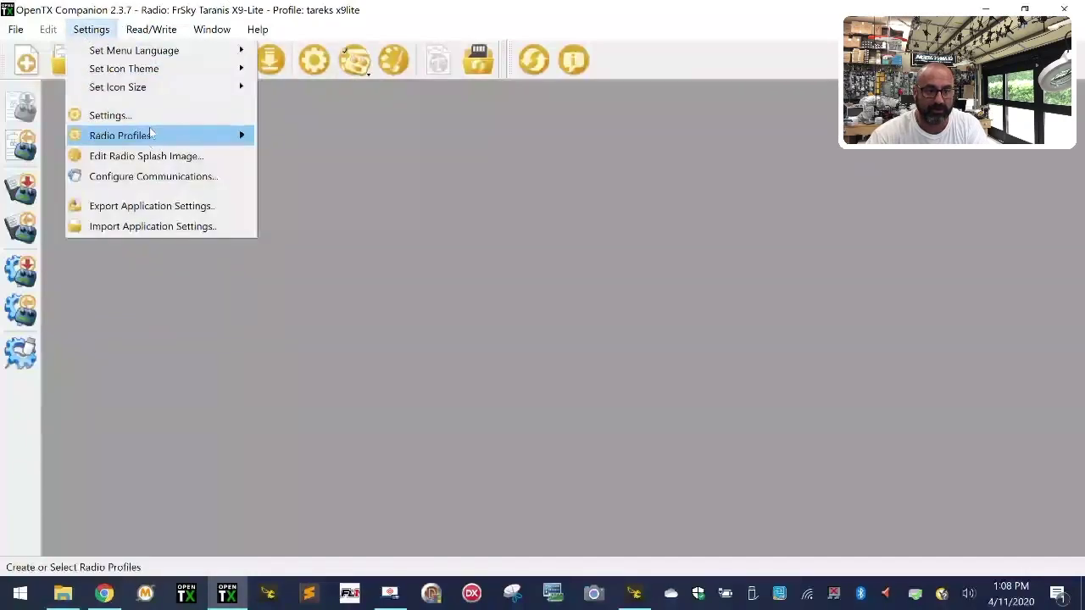
mouse_move(150, 134)
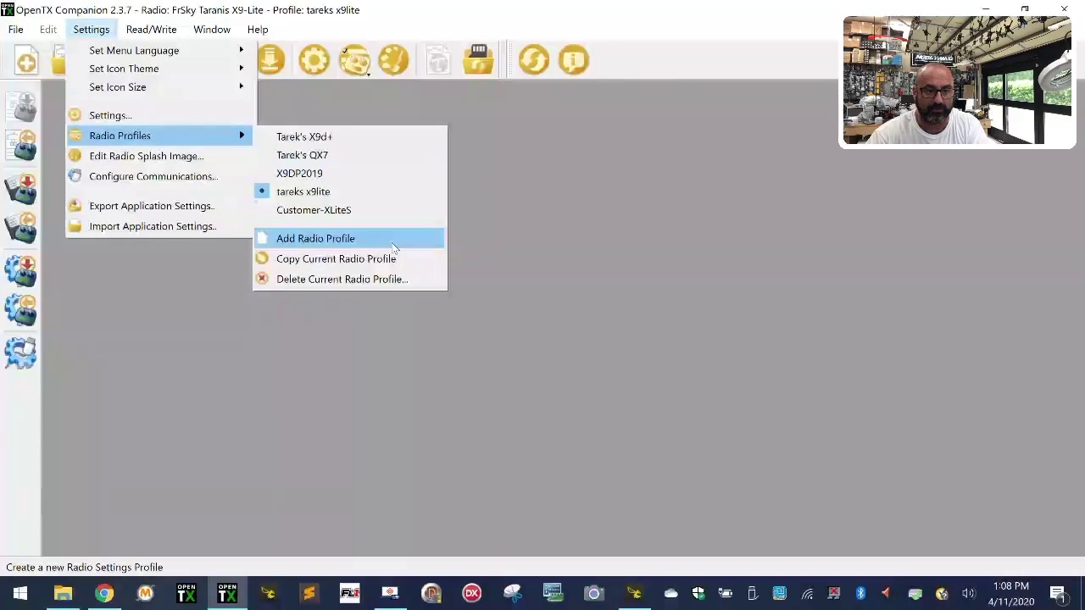
click(359, 241)
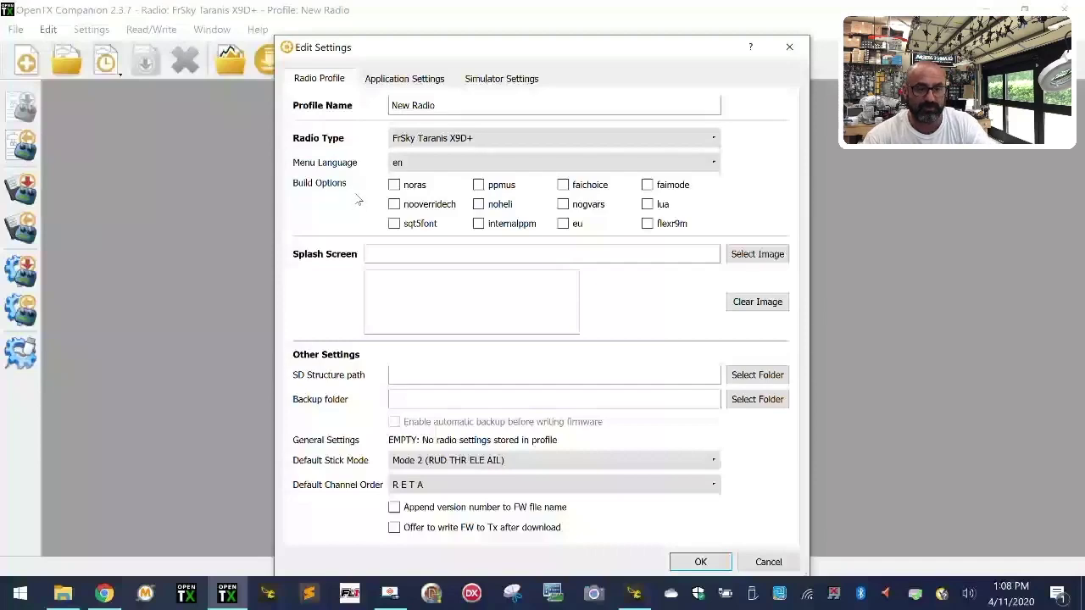
triple_click(423, 105)
text(Customer)
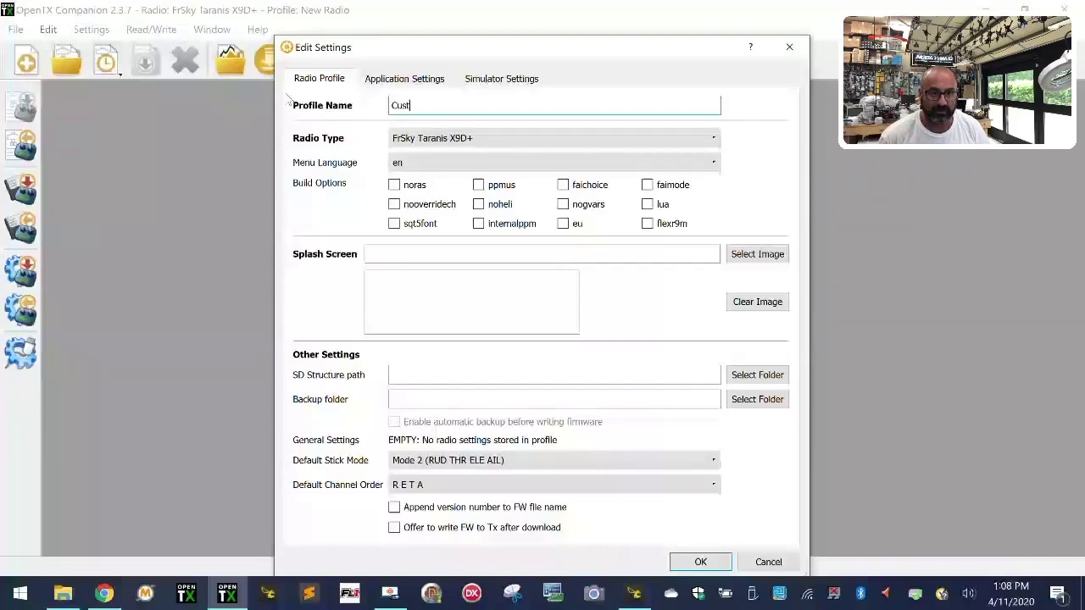
key(BackSpace)
text(X9)
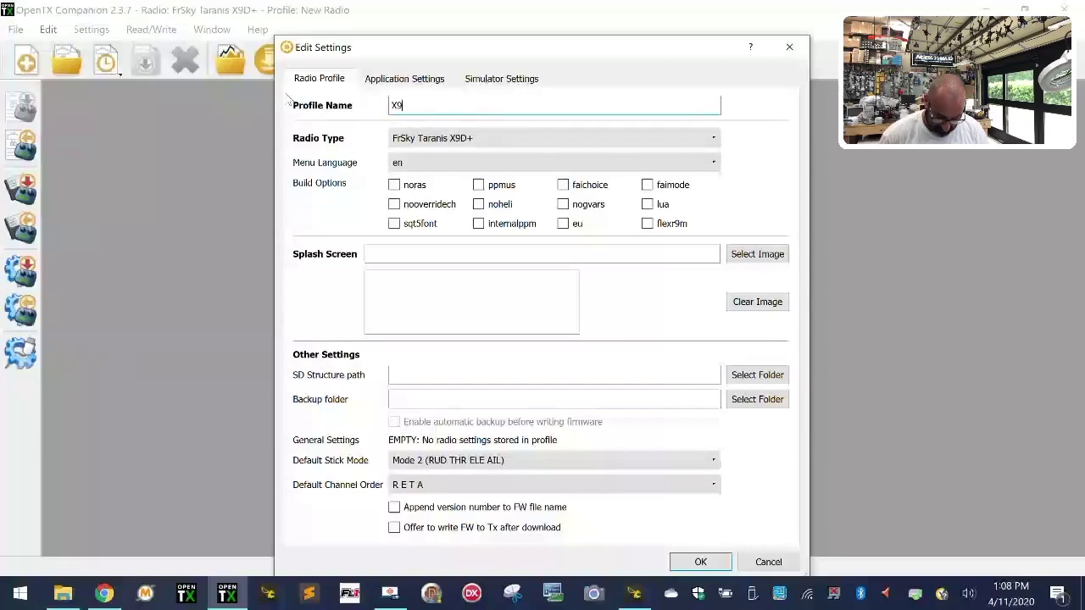
text(Lite-Customer)
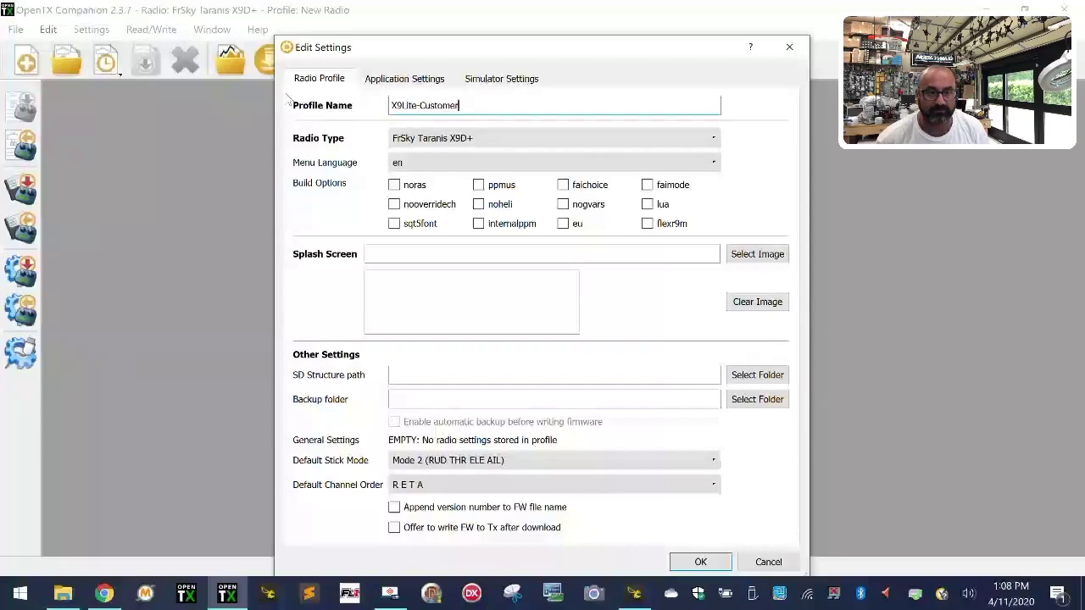
Step: Set the new profile's radio type to FrSky Taranis X9-Lite
click(451, 140)
scroll(465, 208, down, 3)
scroll(468, 208, up, 3)
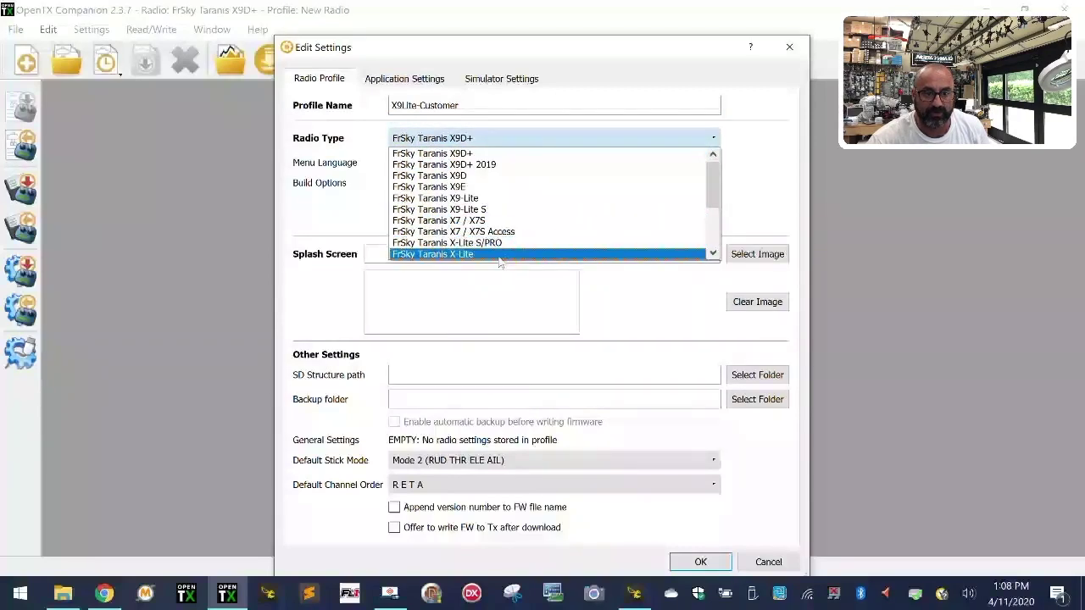
click(492, 199)
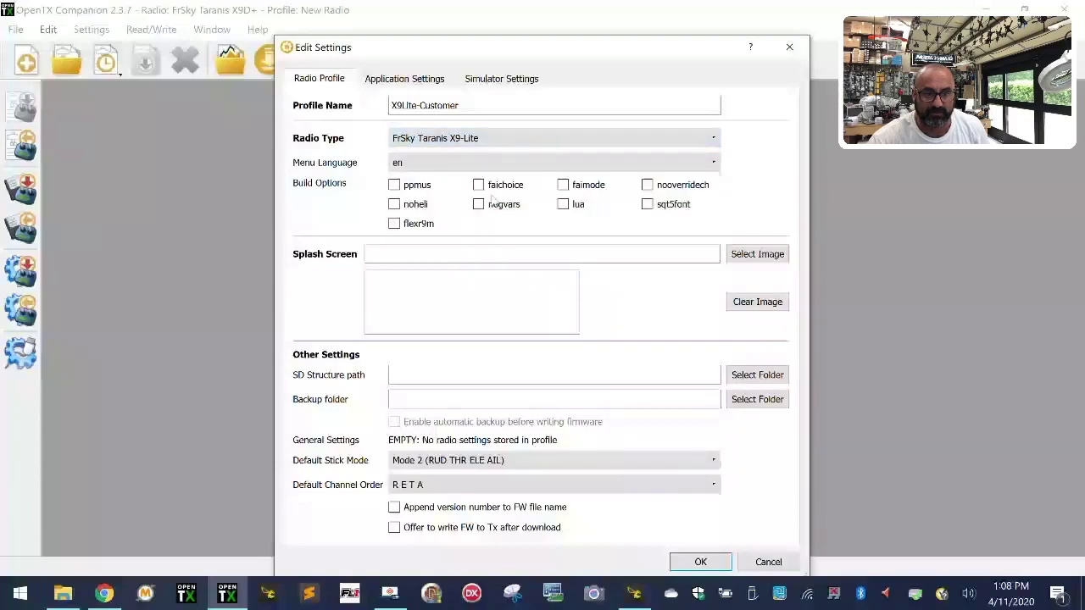
Step: Enable the noheli, flexr9m, lua and sqt5font build options for the profile
click(395, 206)
click(394, 224)
click(562, 204)
click(649, 205)
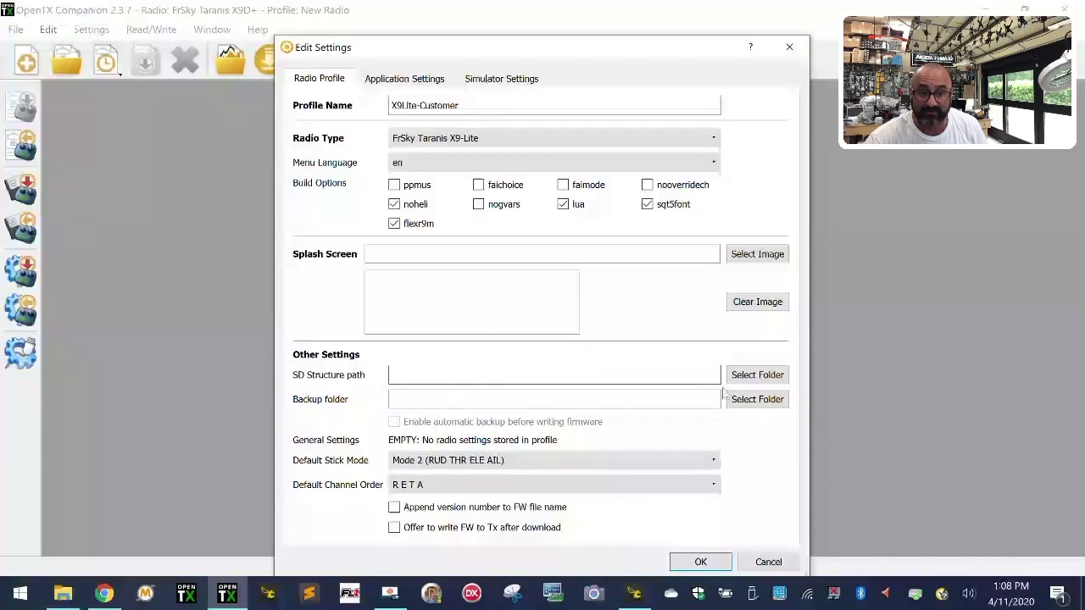
Step: Set the profile's SD structure path to the SDCard folder inside Documents/X9Lite-Customer
click(755, 376)
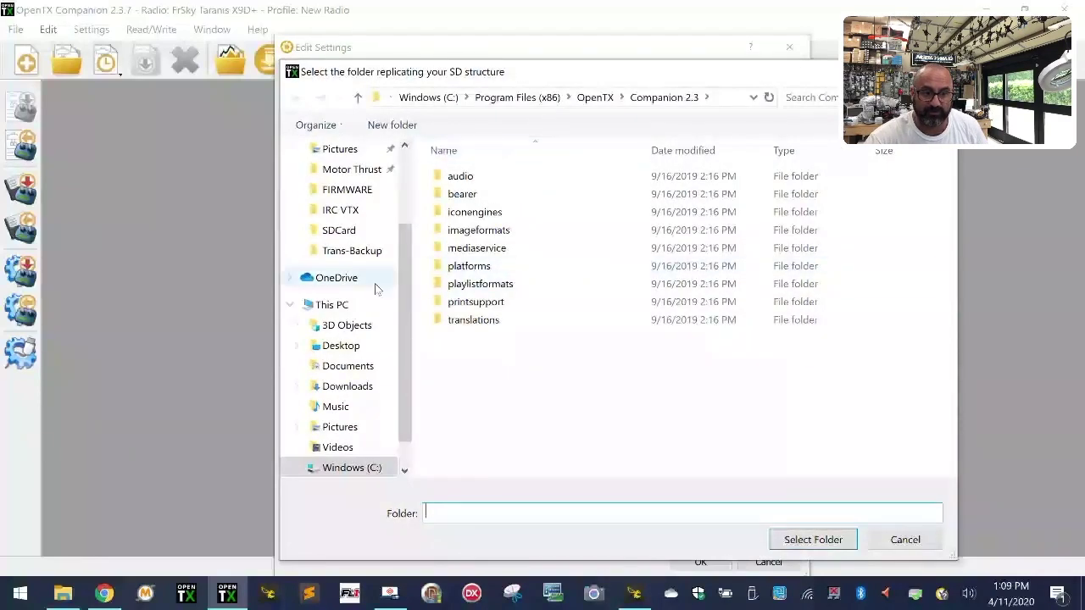
click(350, 375)
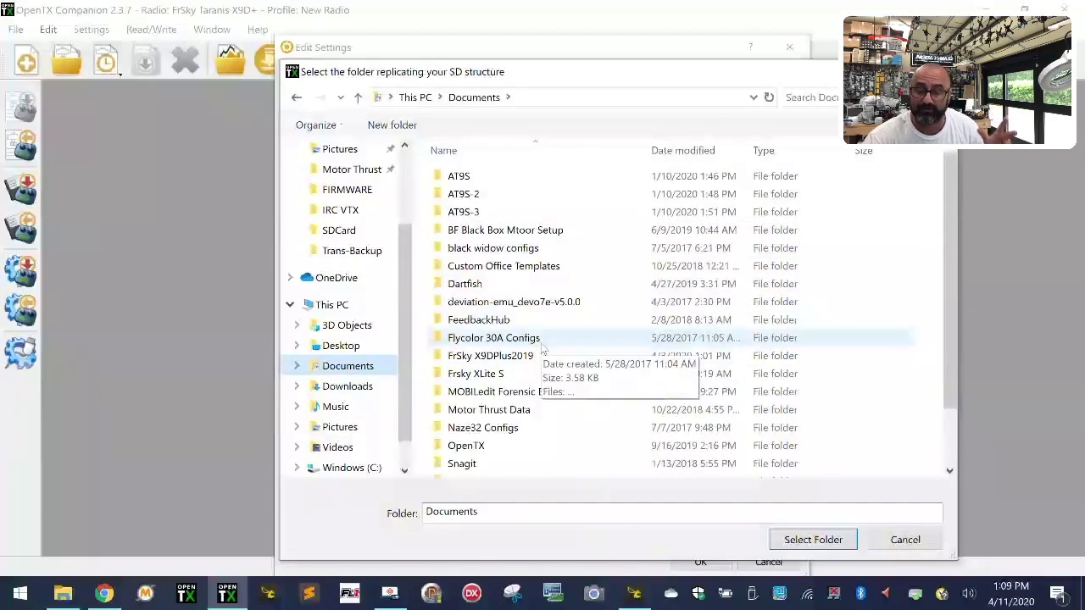
scroll(541, 346, down, 2)
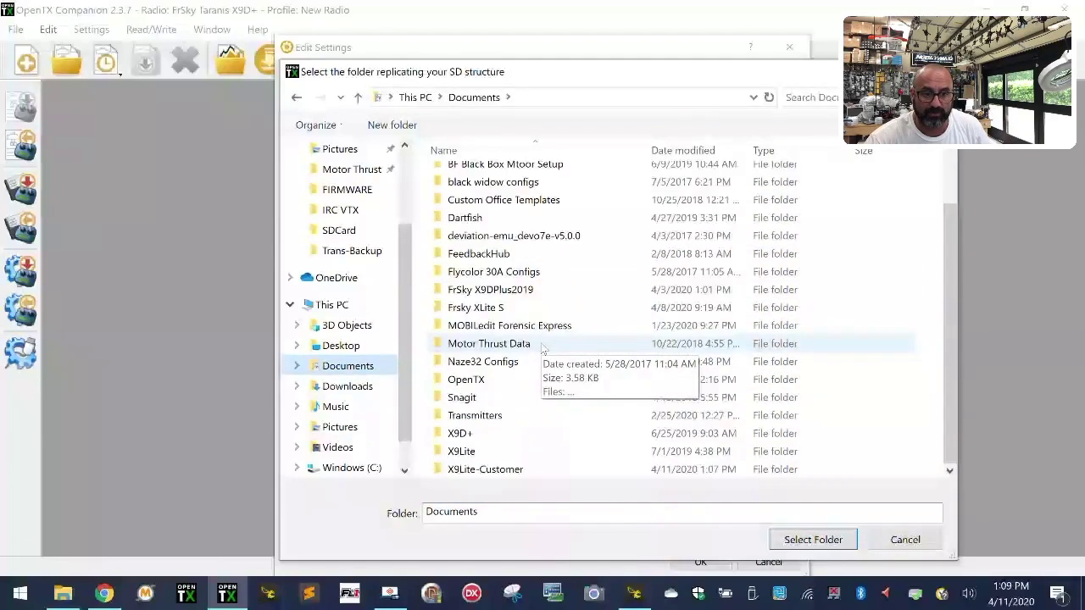
double_click(475, 468)
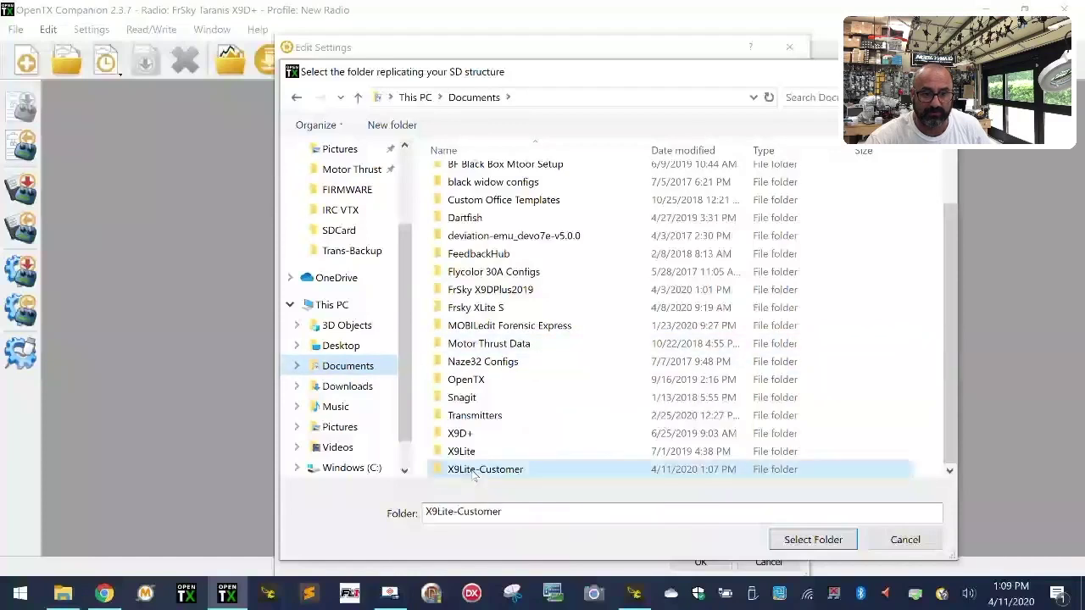
click(471, 200)
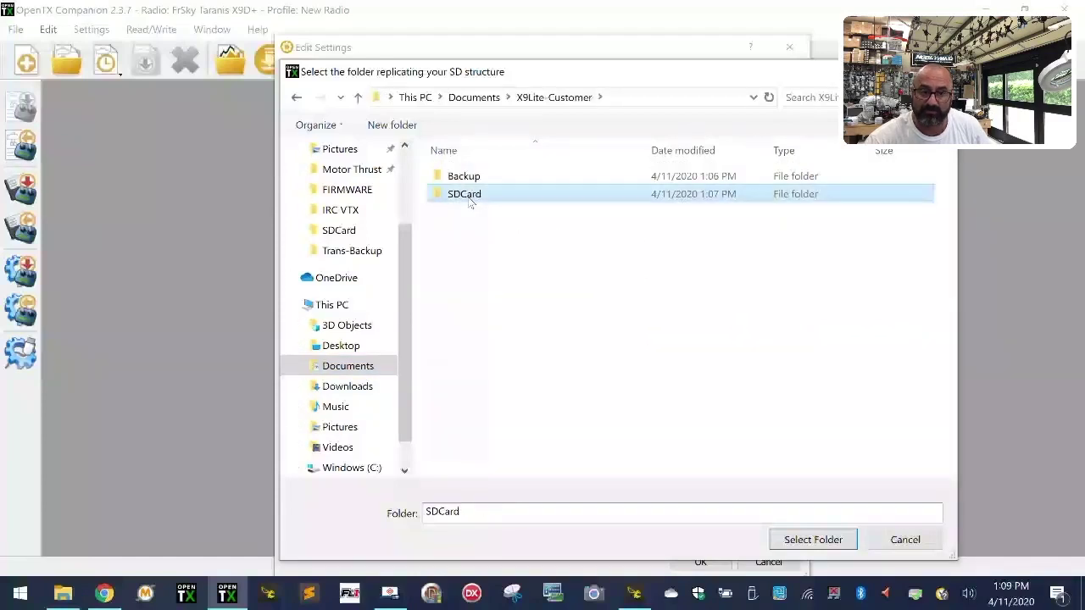
click(810, 540)
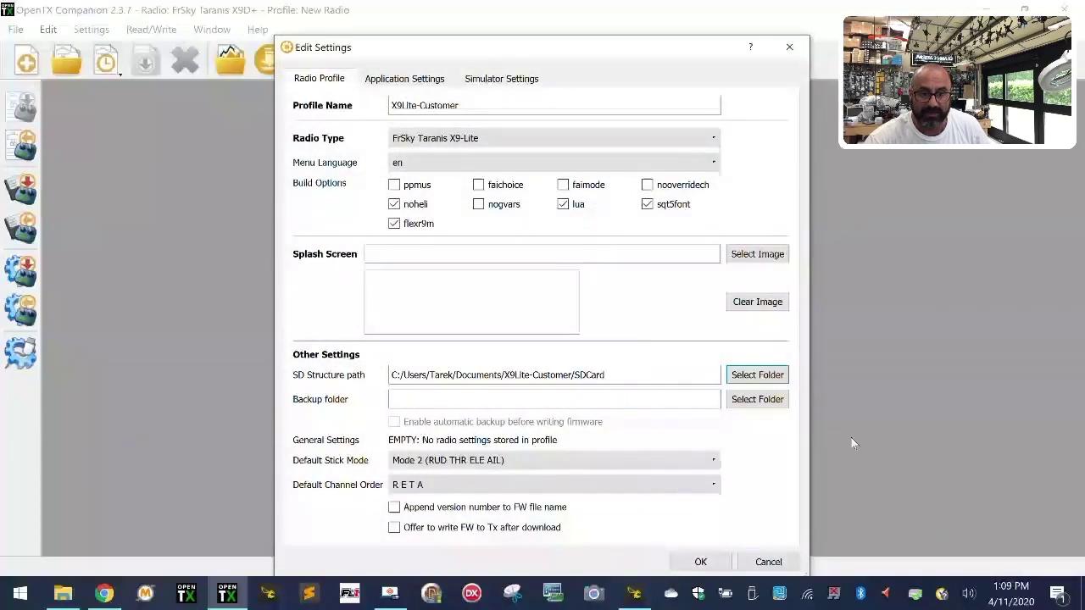
Step: Set the profile's backup folder to the Backup folder inside Documents/X9Lite-Customer
click(760, 404)
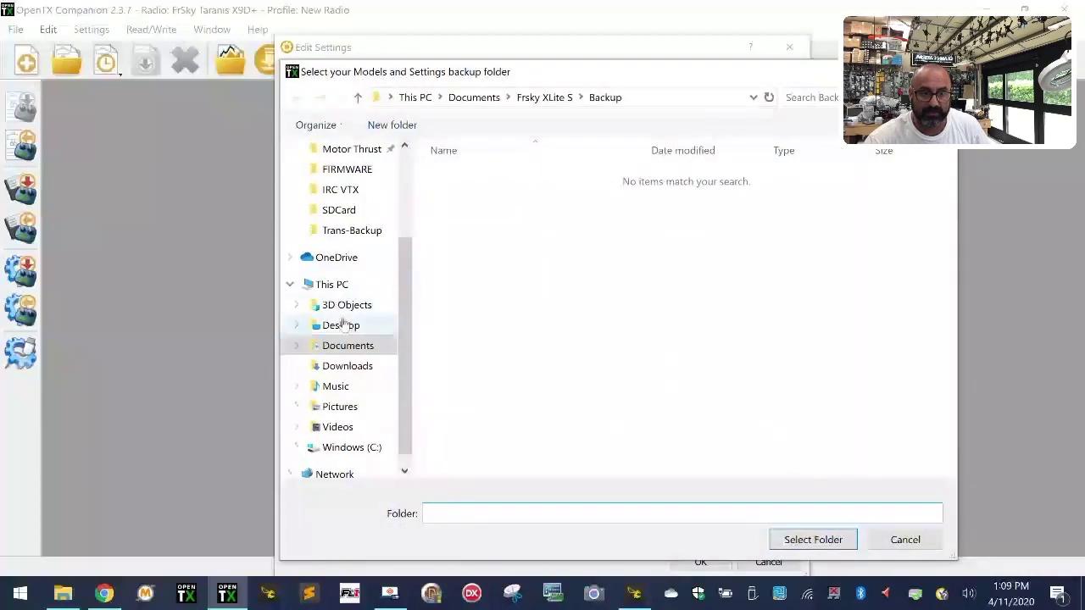
click(347, 349)
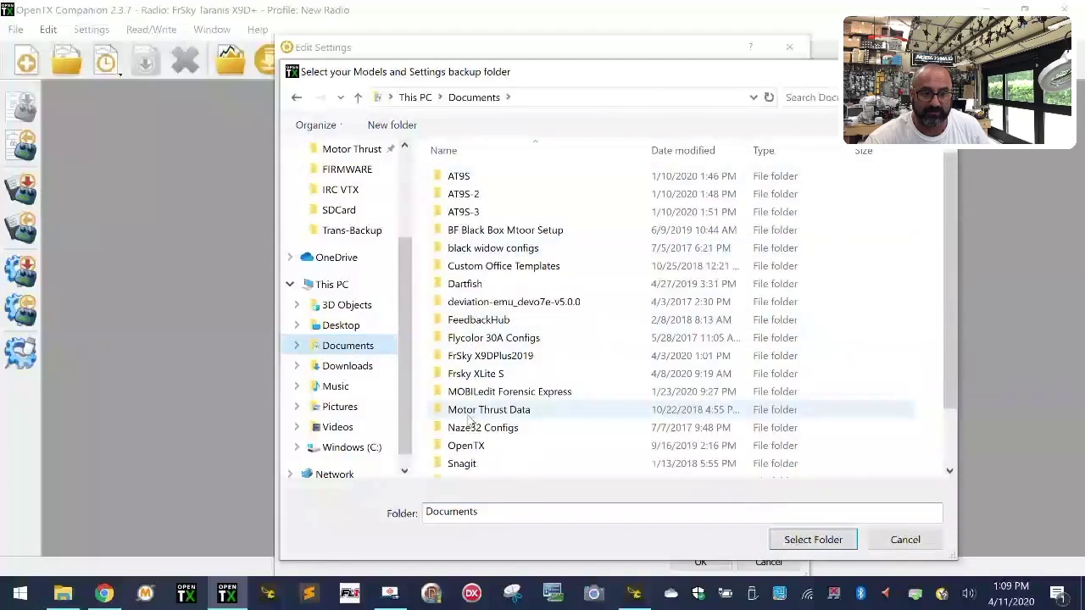
scroll(470, 419, down, 1)
double_click(500, 471)
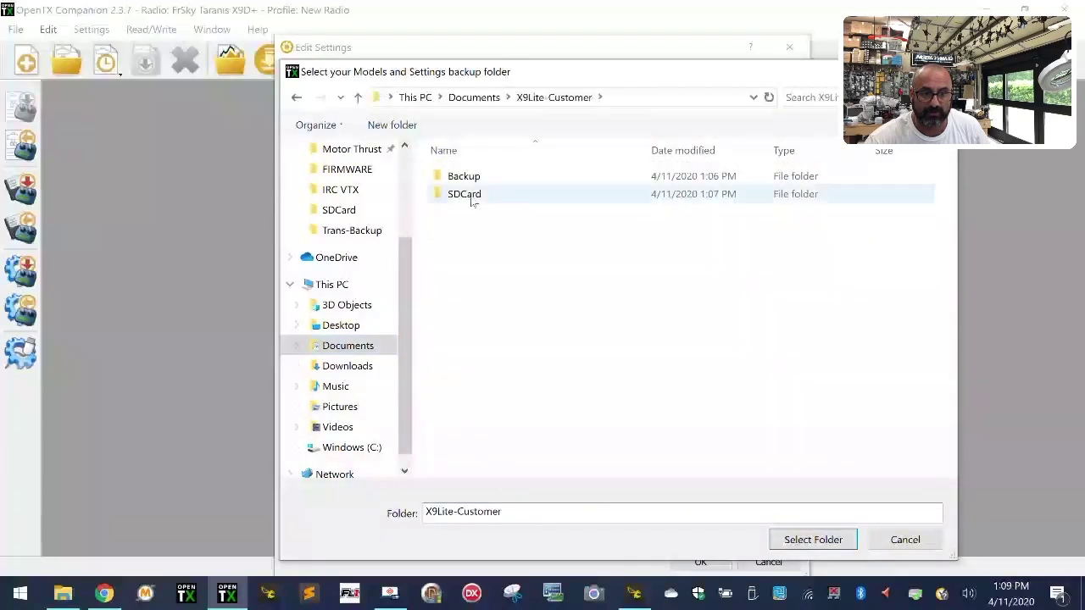
click(471, 178)
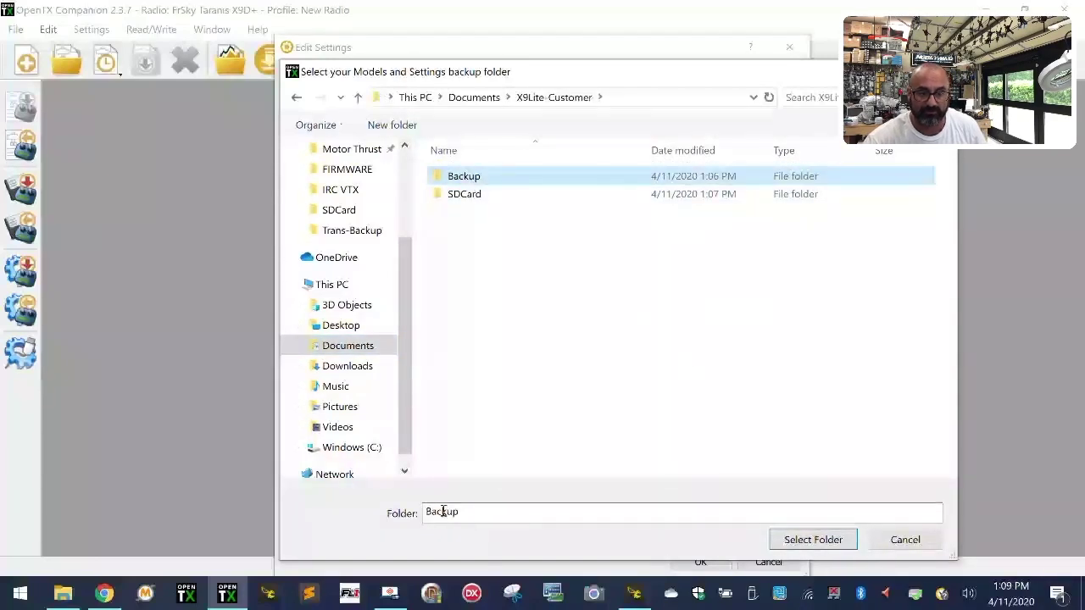
click(819, 540)
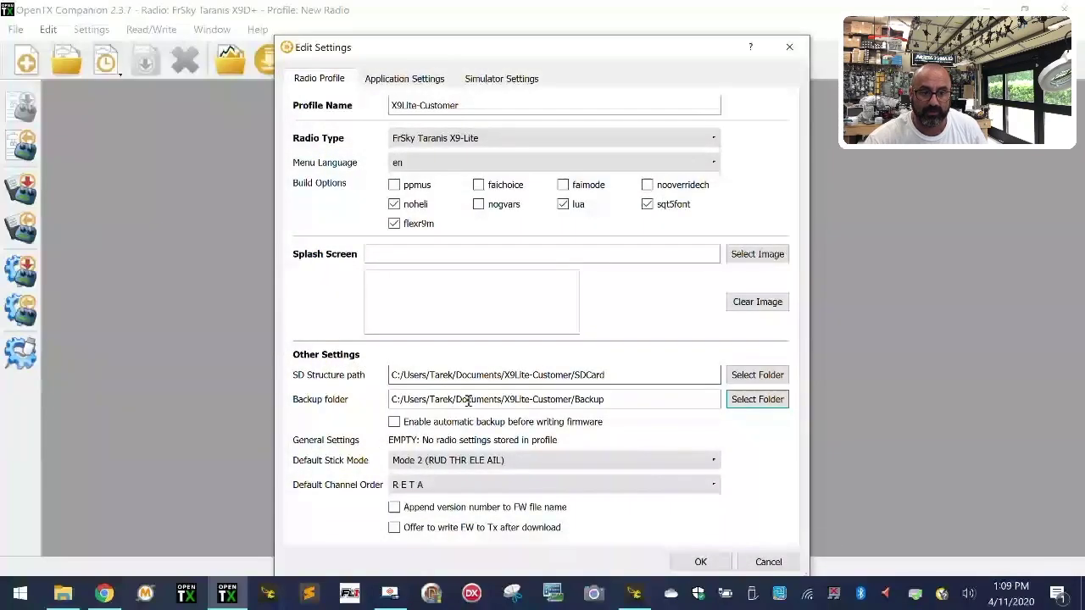
Step: Enable automatic backup before writing firmware, appending the version number to the firmware file name, and offering to write firmware after download
click(394, 421)
click(394, 507)
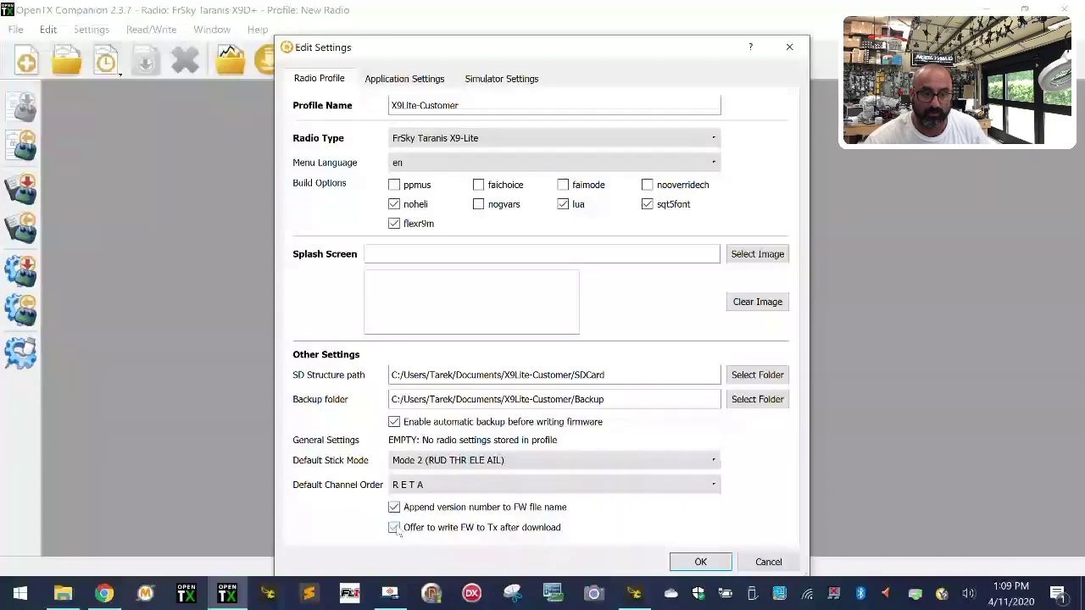
click(395, 528)
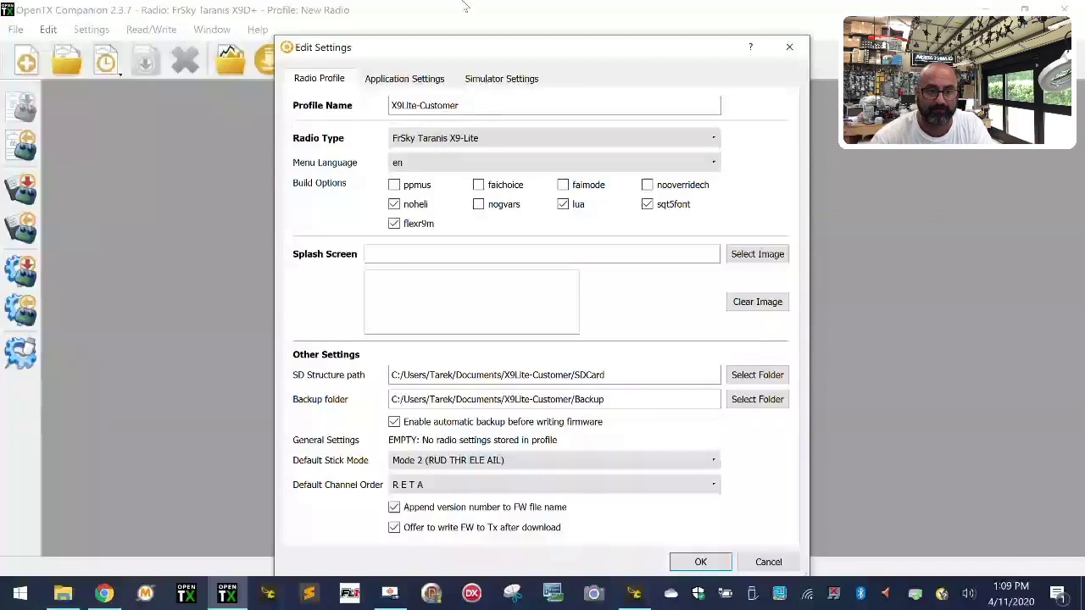
Step: Set the application's automatic backup folder to Backup inside Documents/X9Lite-Customer, recheck the radio profile, and save the settings
click(383, 81)
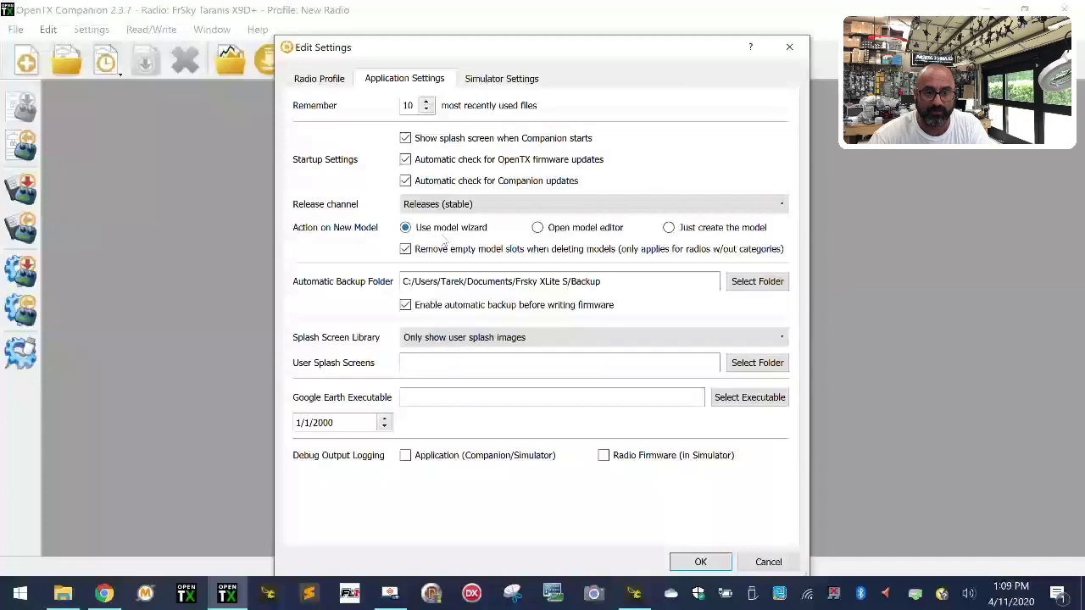
click(755, 281)
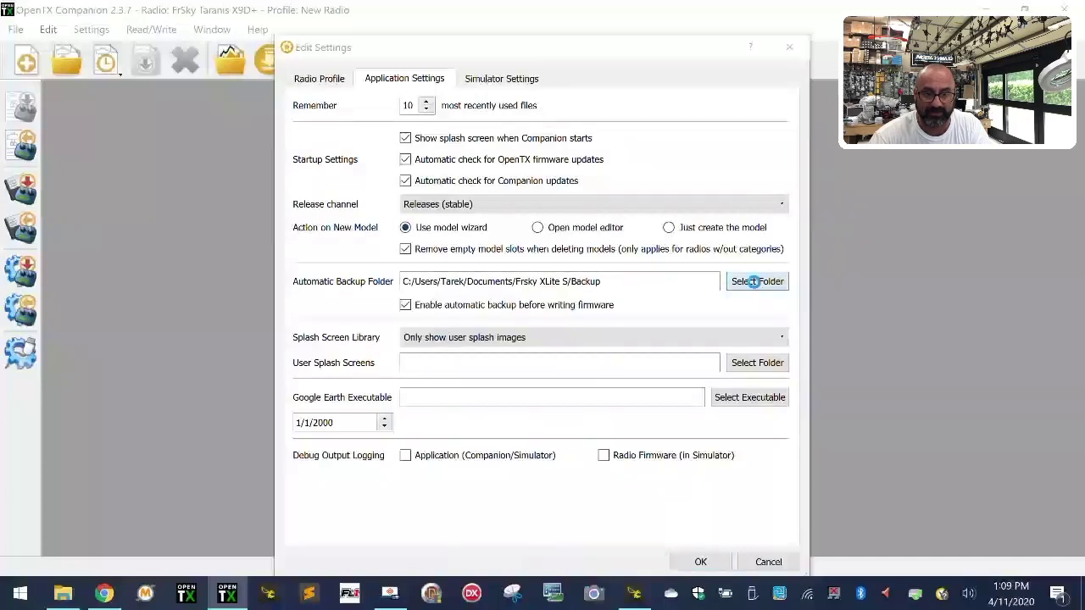
click(360, 347)
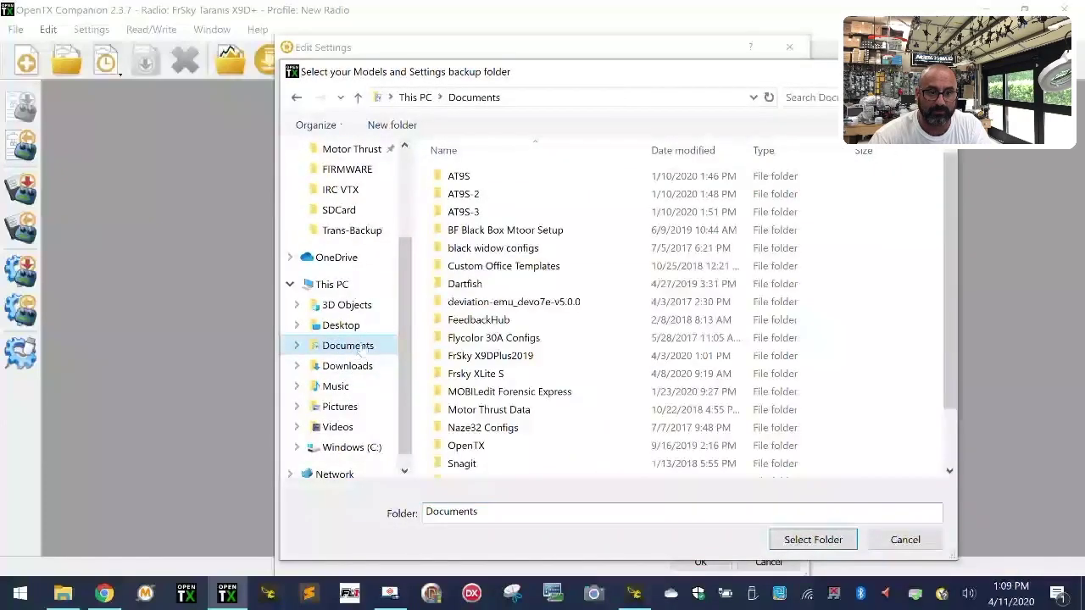
scroll(491, 424, down, 2)
double_click(494, 472)
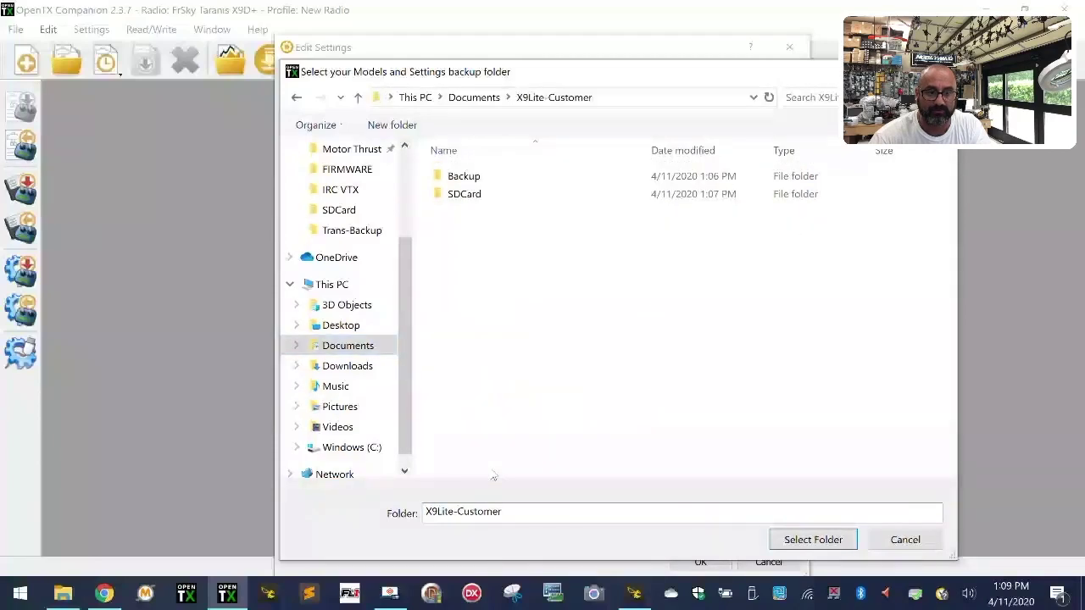
click(464, 176)
click(809, 537)
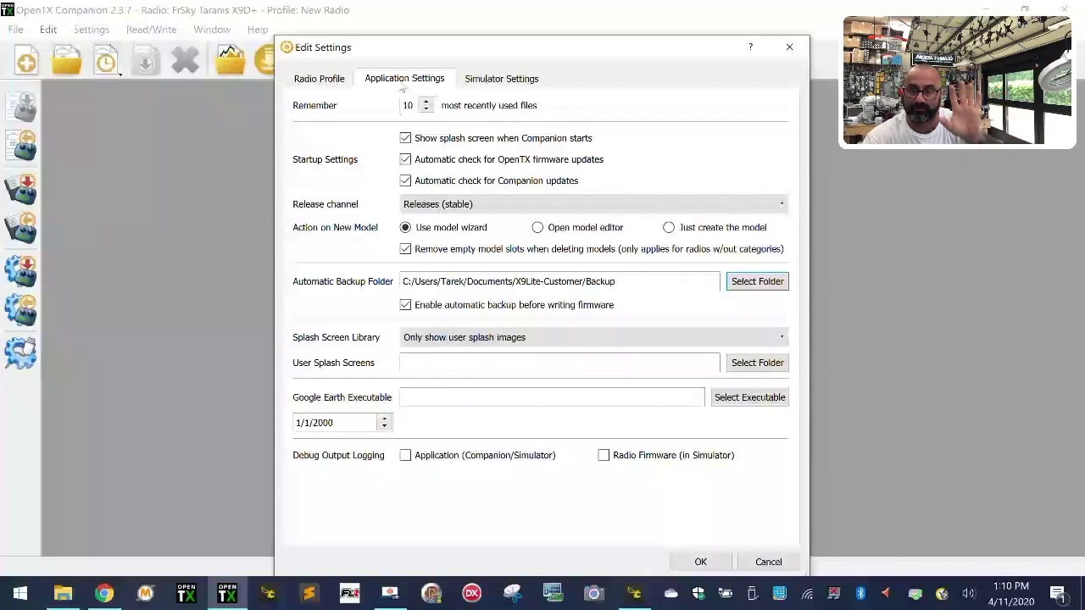
click(307, 80)
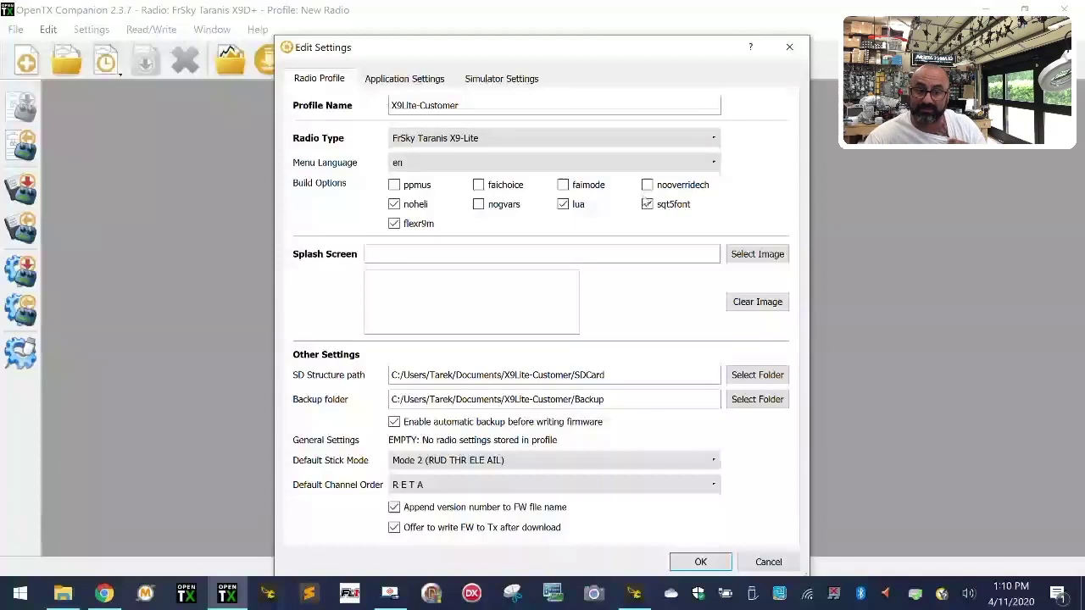
click(701, 561)
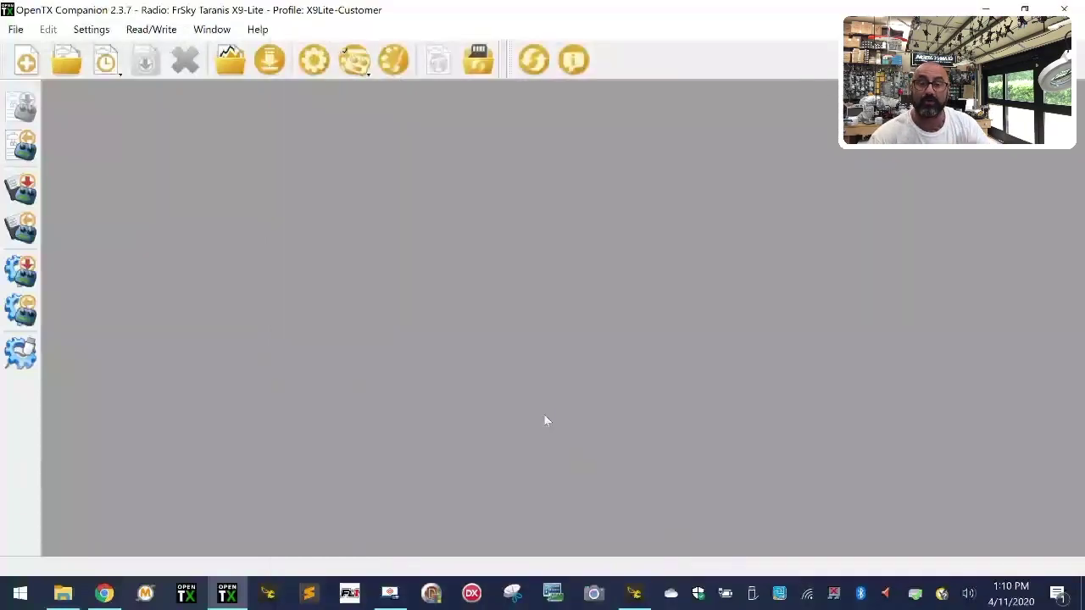
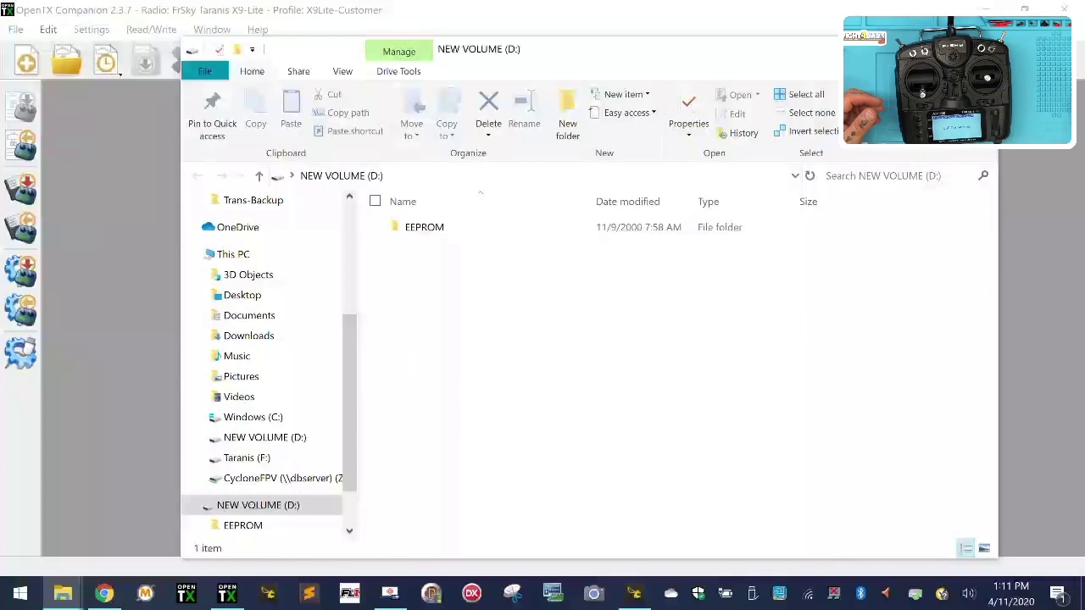
Step: Dismiss the NEW VOLUME (D:) window, open SD card synchronization, and check the local folder path
click(978, 48)
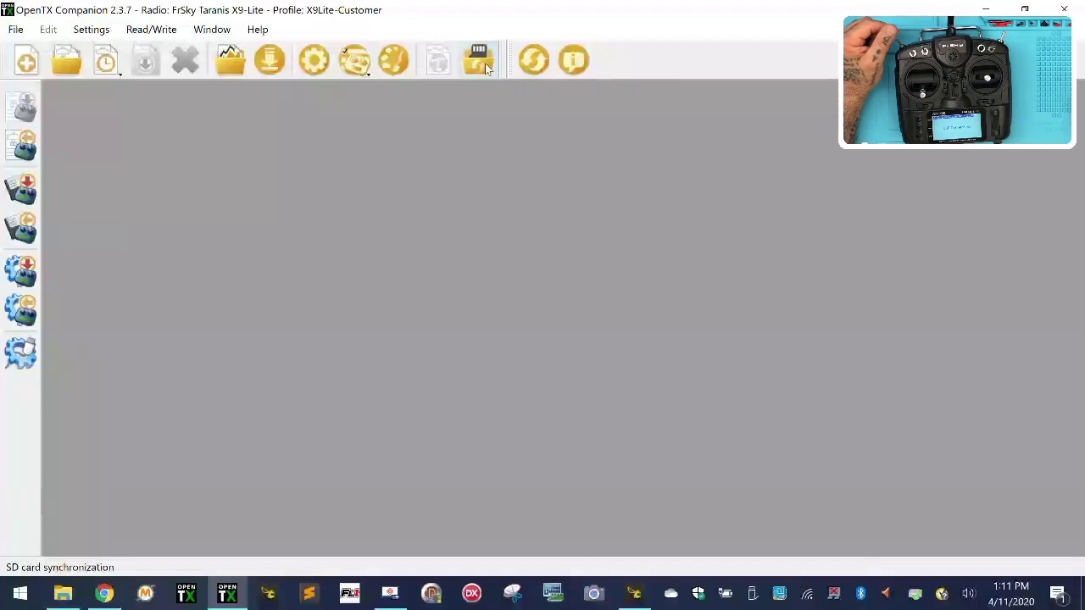
click(480, 61)
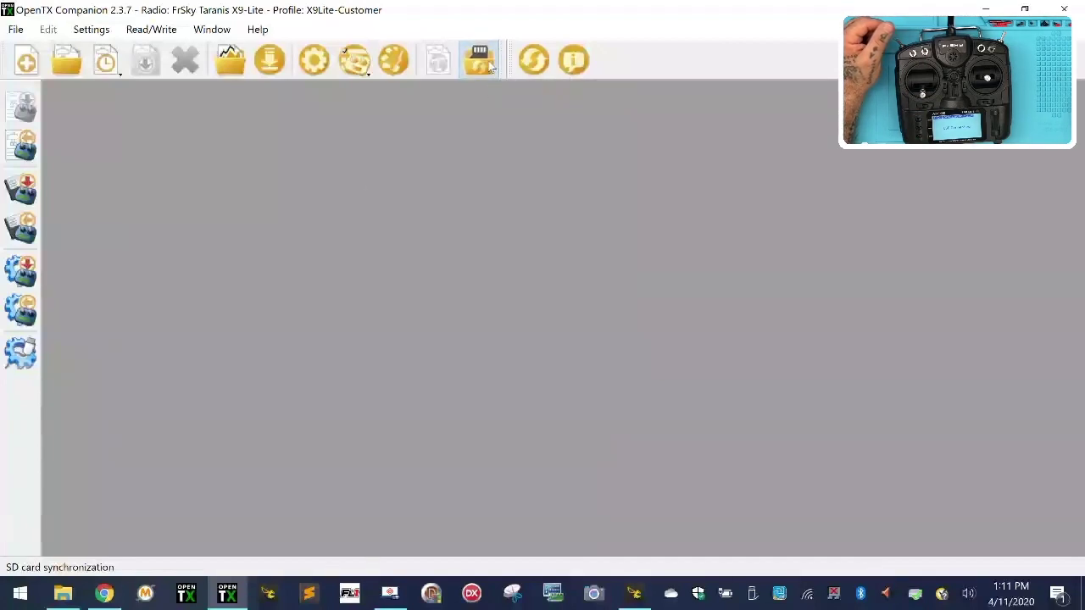
drag(480, 242, 576, 244)
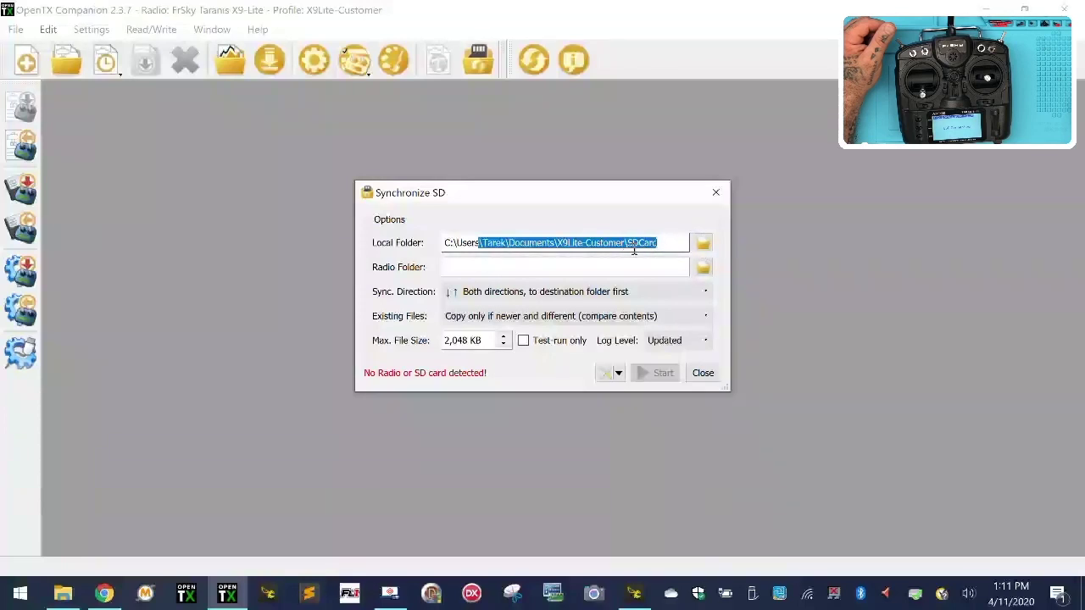
drag(666, 243, 405, 243)
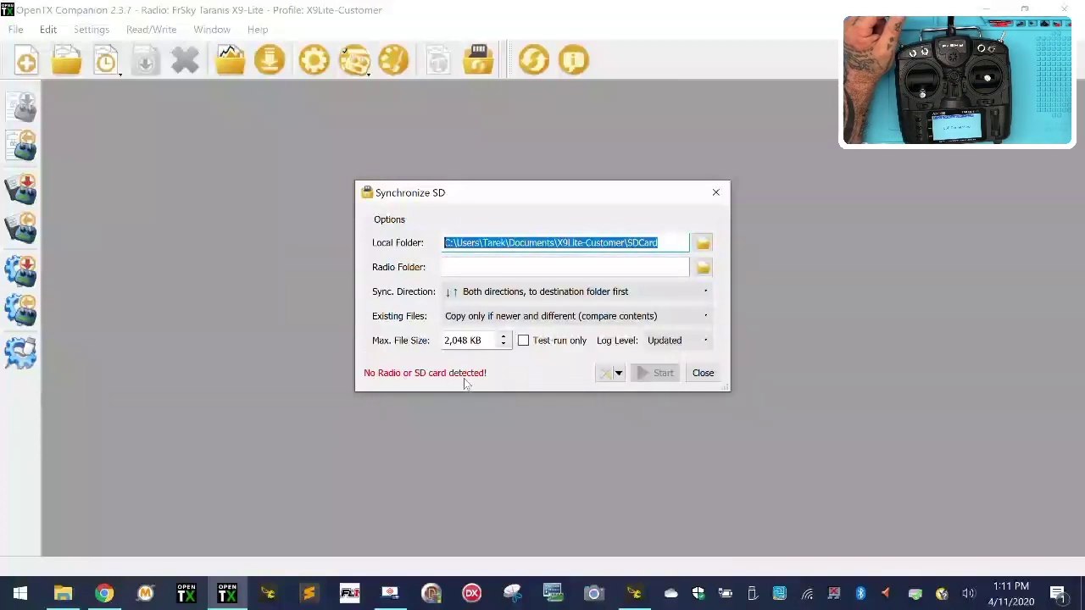
Step: Set the radio folder to NEW VOLUME (D:) and start synchronizing the SDCard folder with it
click(704, 268)
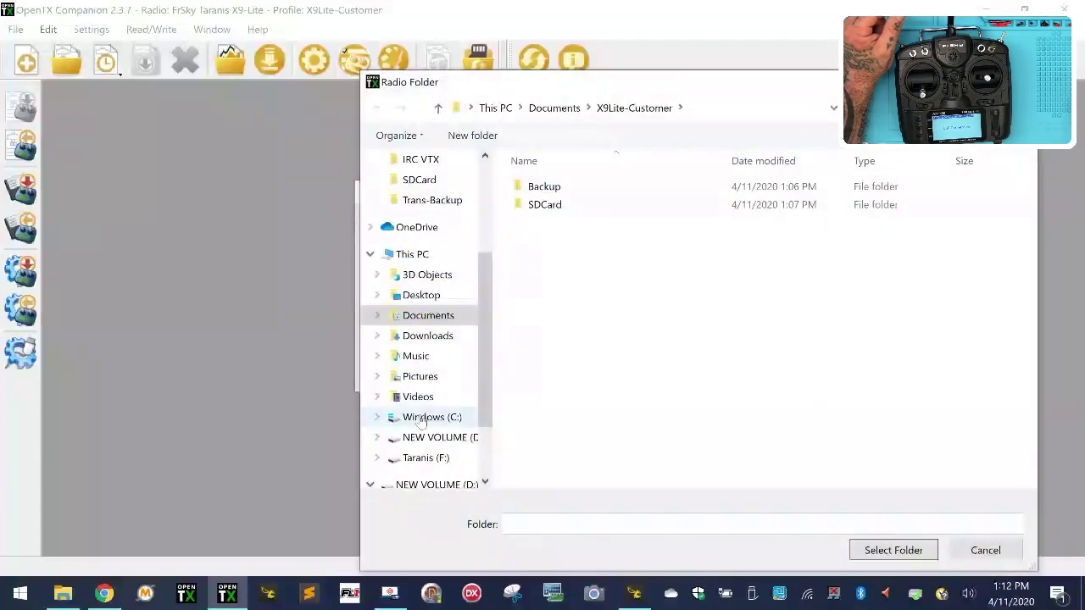
scroll(437, 424, down, 2)
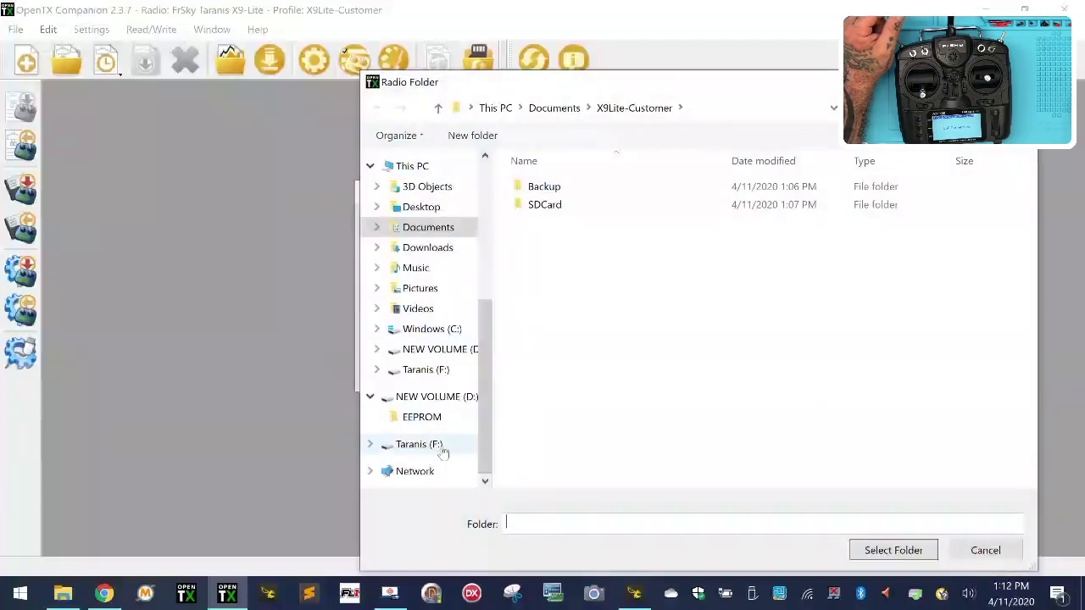
click(461, 405)
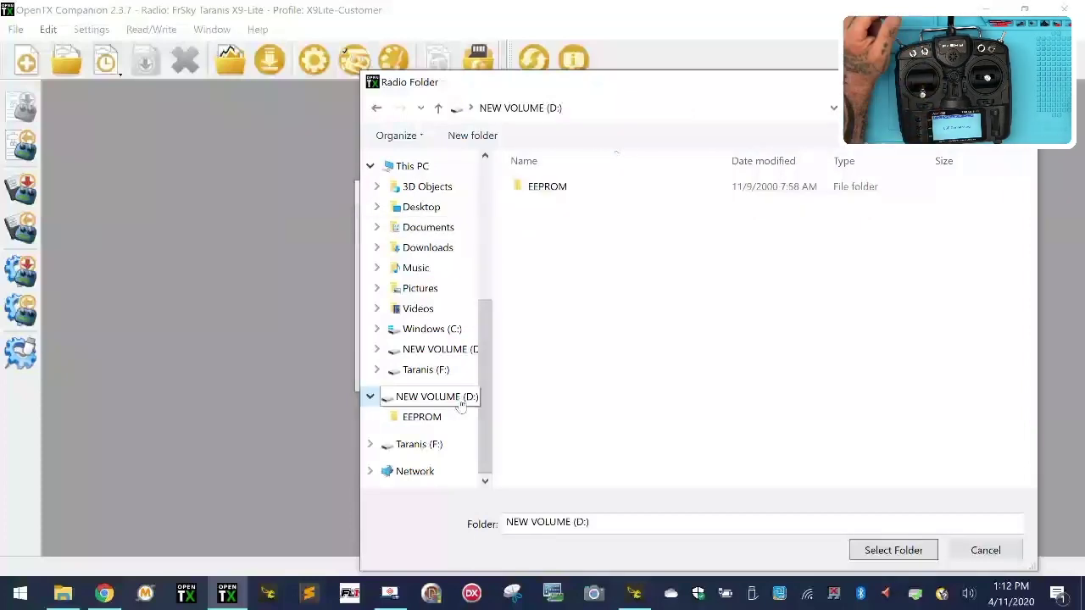
click(894, 551)
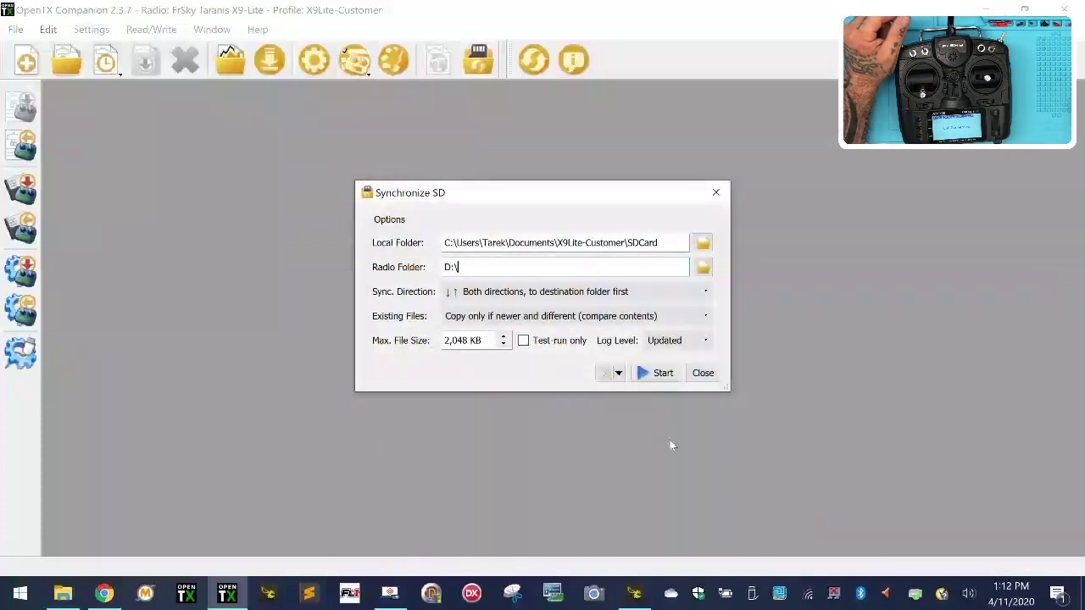
click(673, 374)
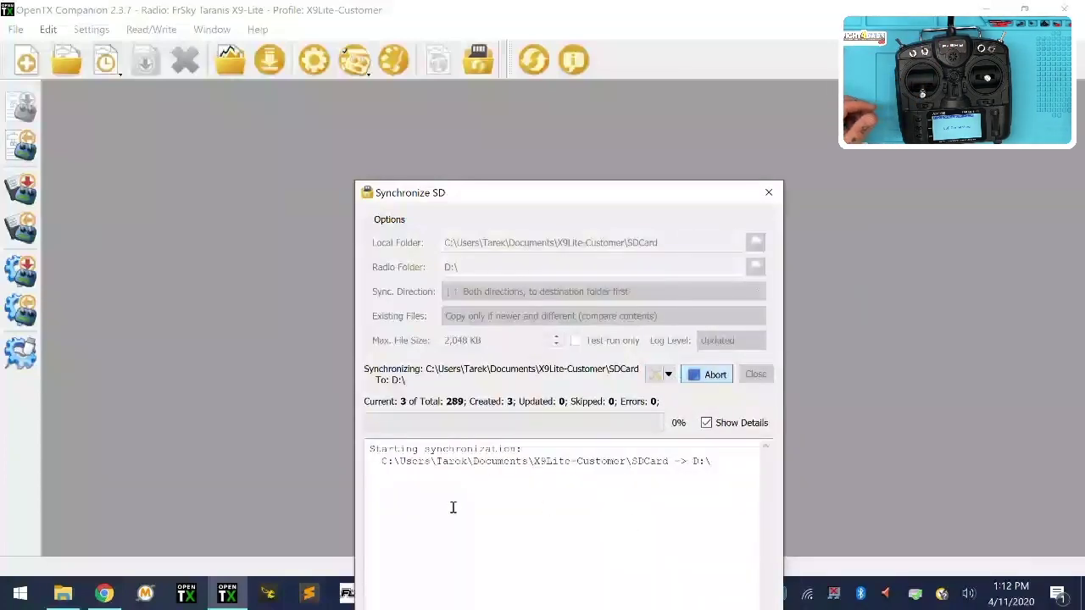
drag(595, 204, 575, 103)
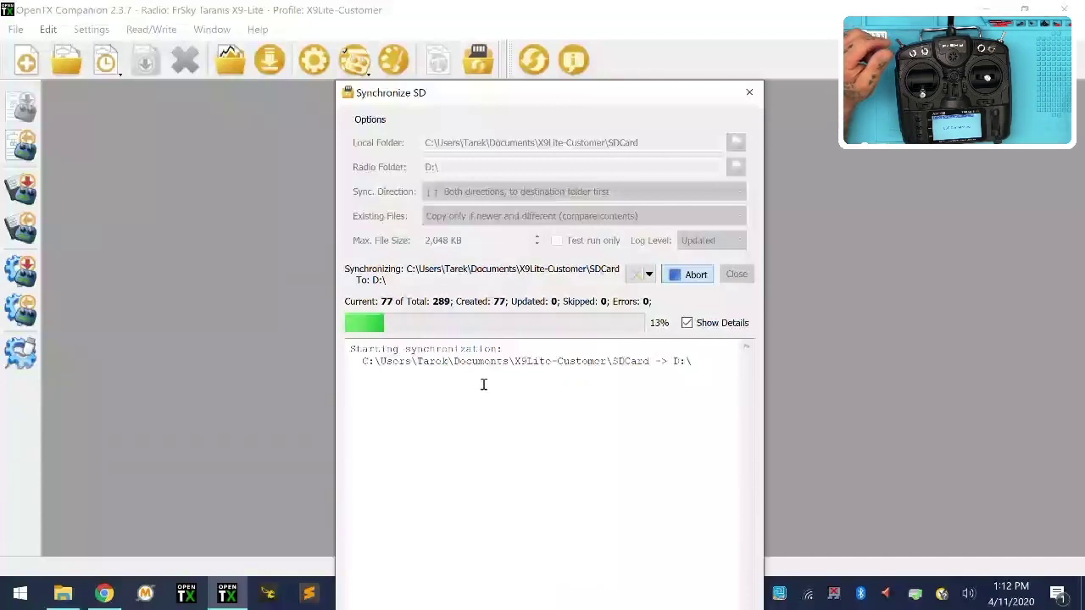
Step: Switch to File Explorer and arrange the X9Lite-Customer folder beside the synchronization window
click(63, 593)
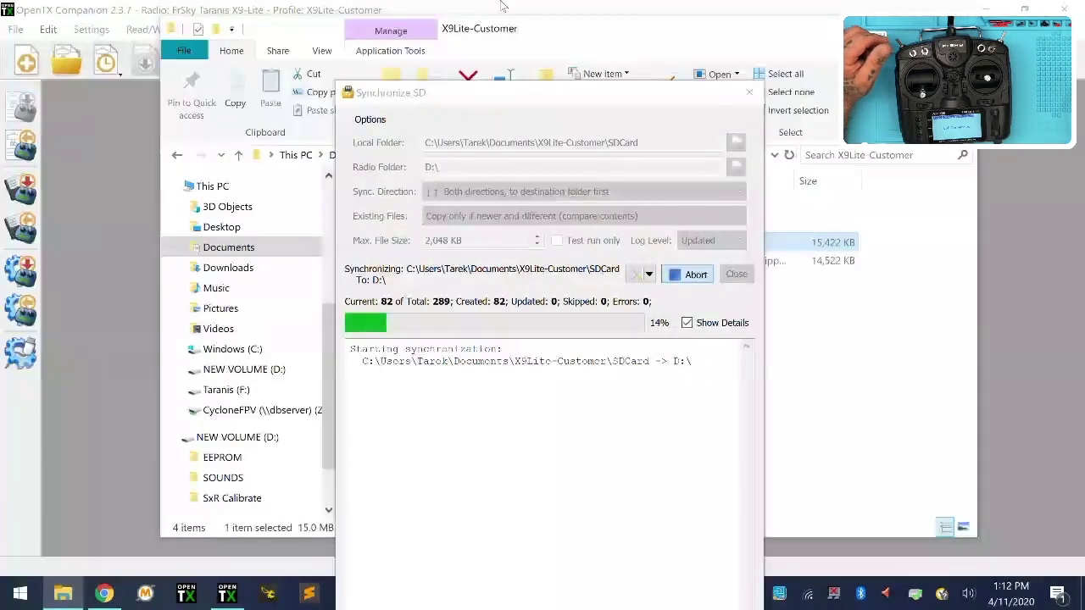
drag(516, 99, 721, 97)
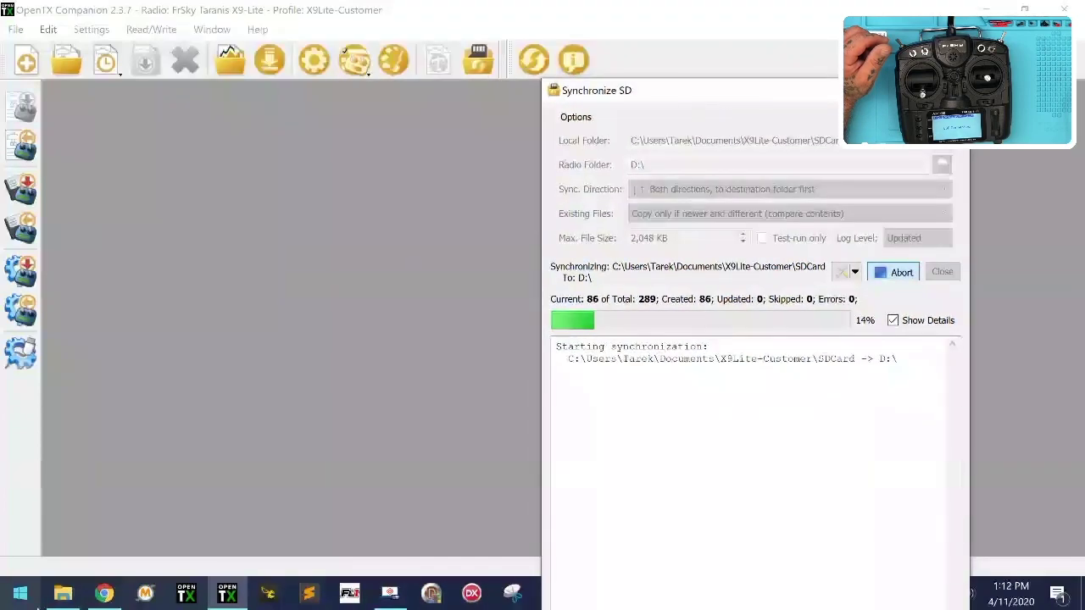
click(63, 593)
drag(557, 31, 406, 43)
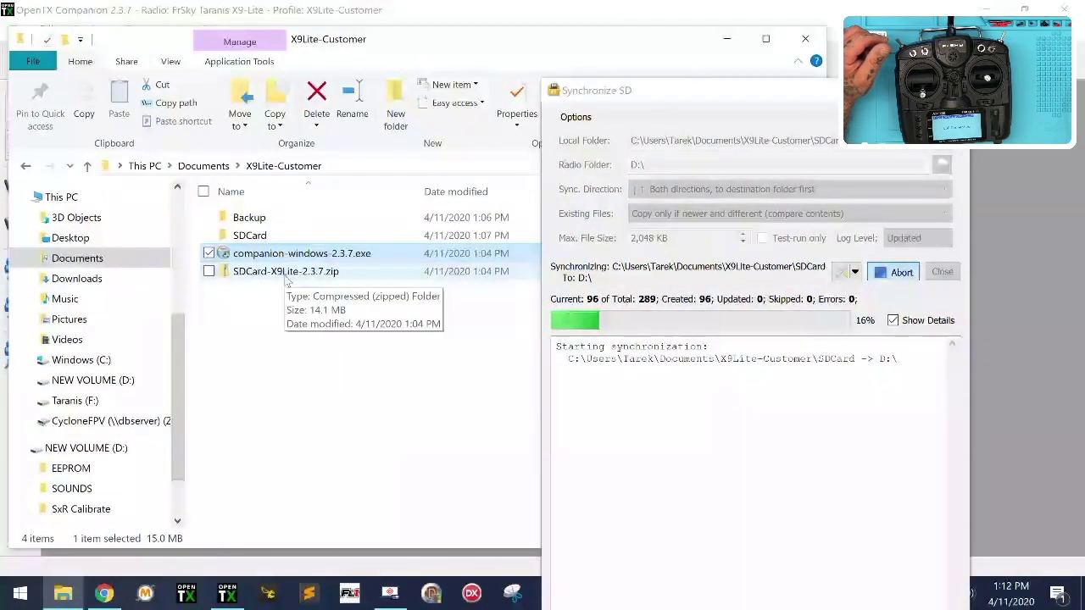
Step: Examine the FrSkyRX, FrSkyTX and OpenTX firmware folders inside SDCard/FIRMWARE
double_click(253, 237)
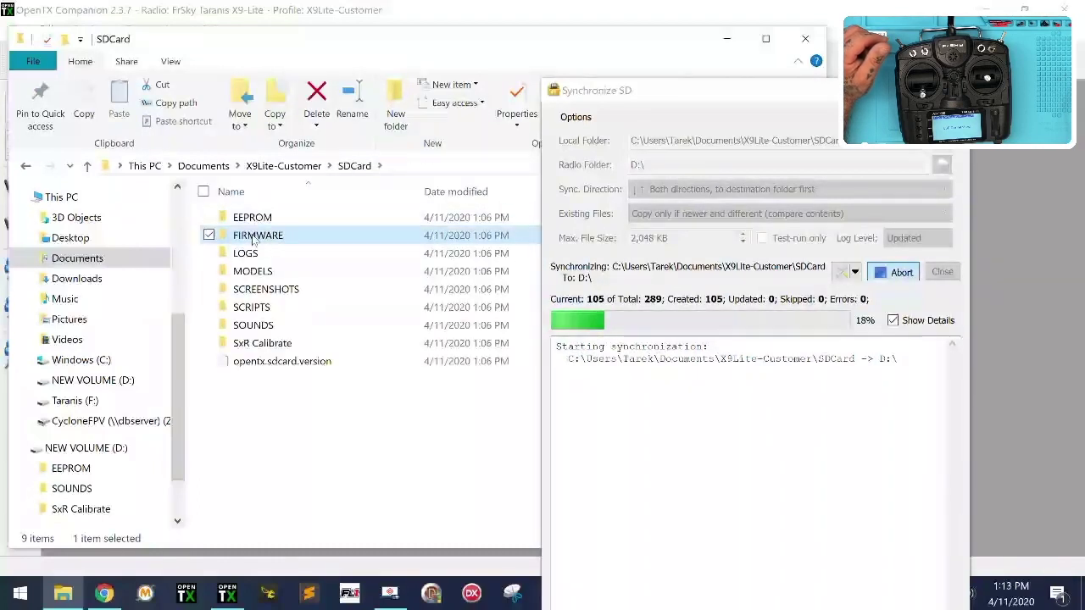
double_click(254, 236)
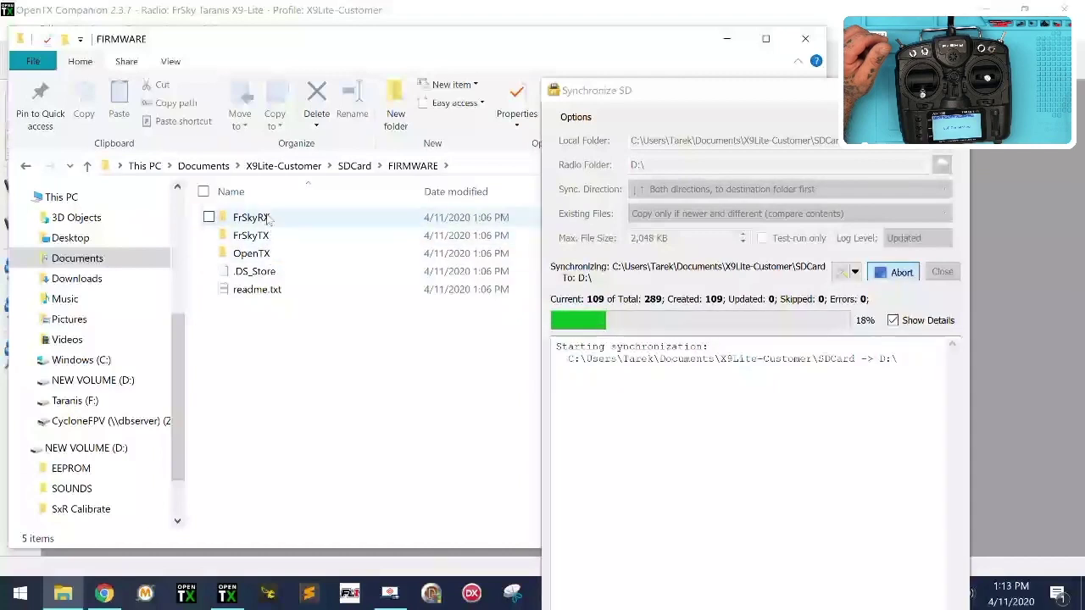
double_click(251, 218)
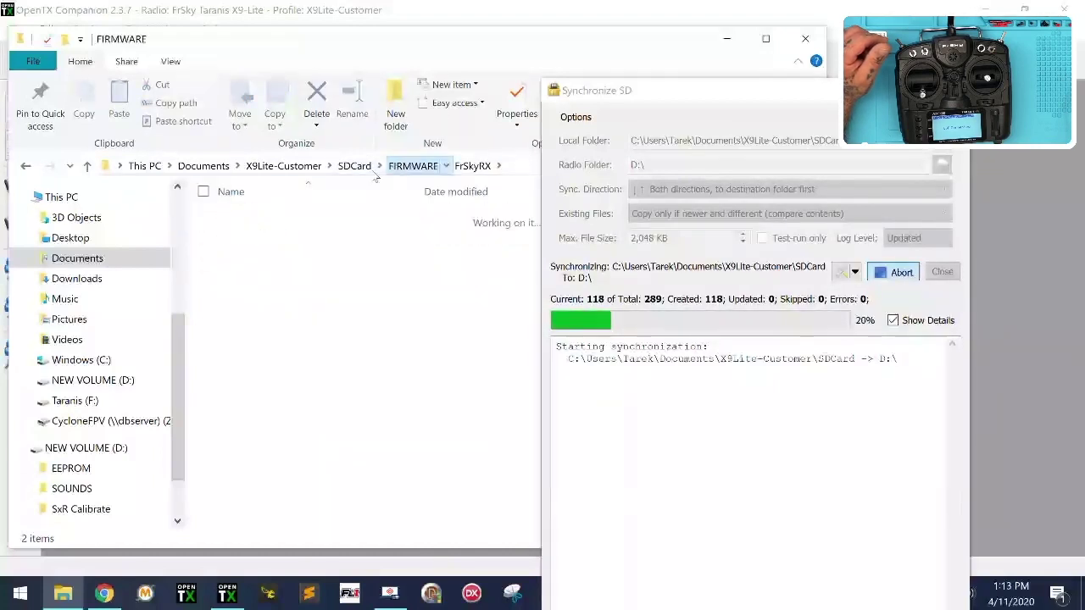
click(413, 166)
double_click(280, 236)
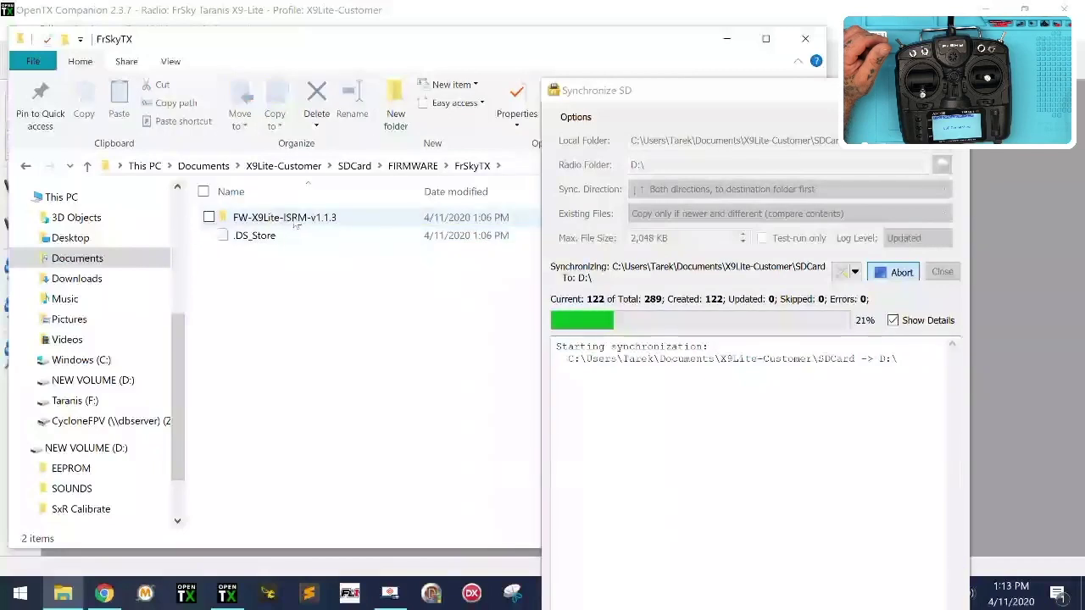
click(412, 166)
click(252, 254)
double_click(252, 254)
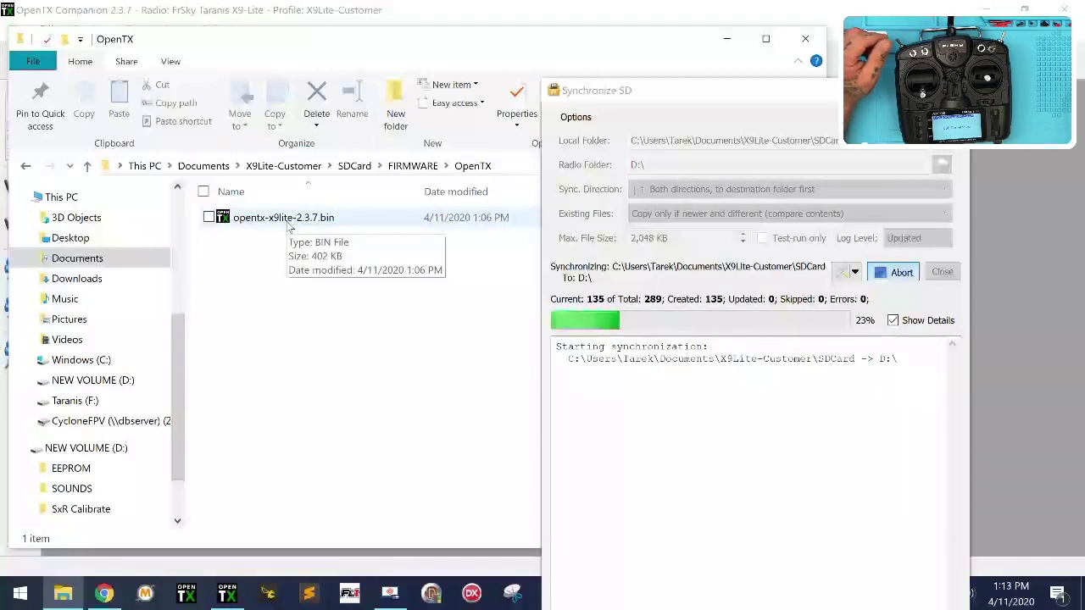
click(354, 166)
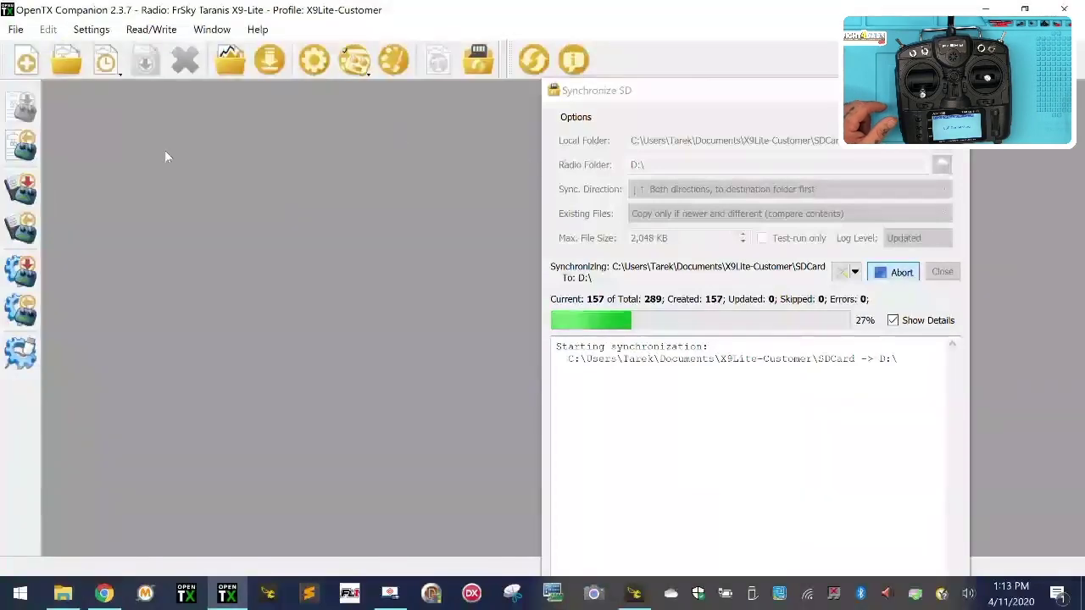
Step: Review the download links on the FrSky X9Lite tutorial page in Chrome, and return to the SD synchronization in OpenTX Companion
click(104, 593)
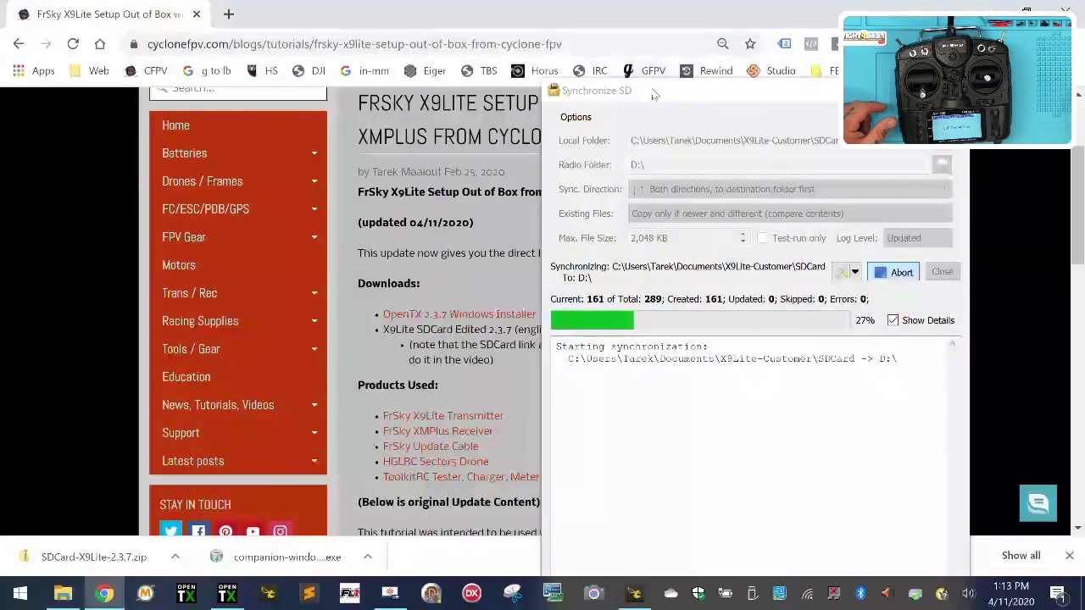
drag(653, 92, 788, 93)
click(103, 593)
scroll(334, 458, down, 8)
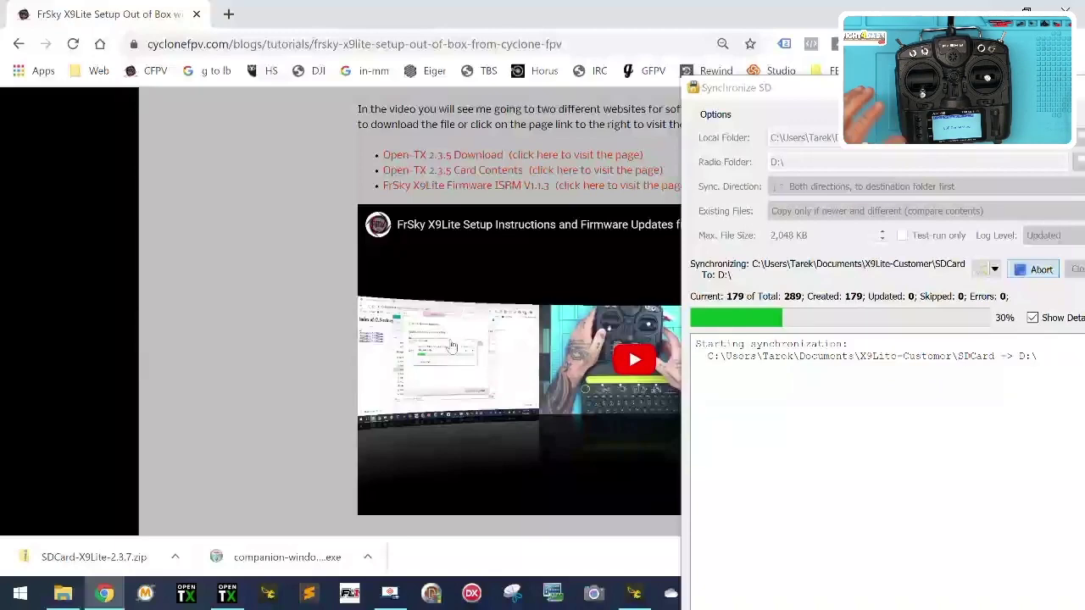
scroll(452, 344, up, 15)
scroll(452, 343, down, 2)
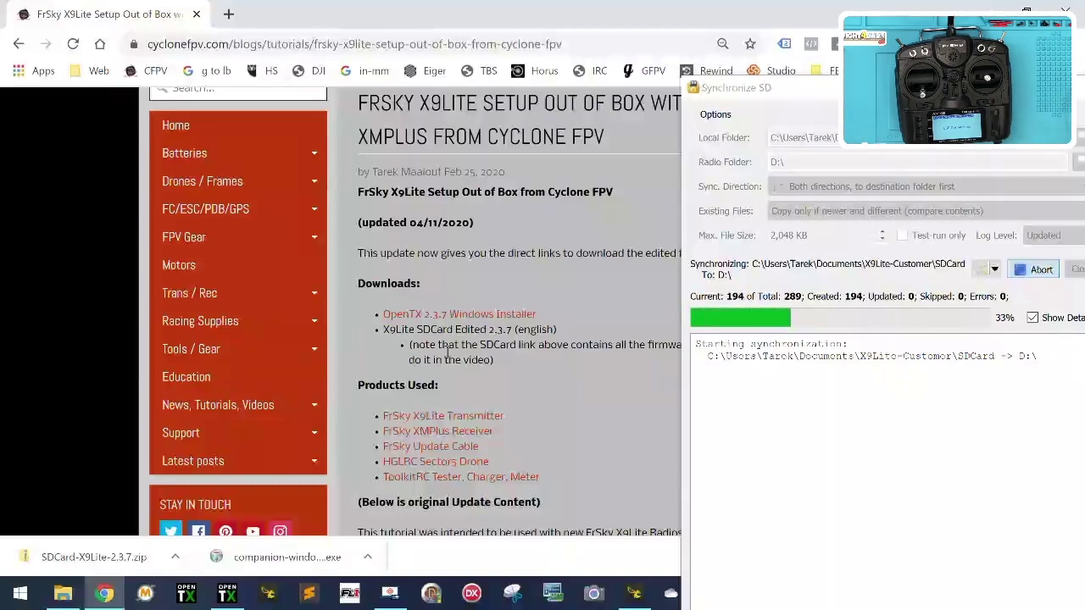
click(225, 593)
drag(948, 88, 585, 41)
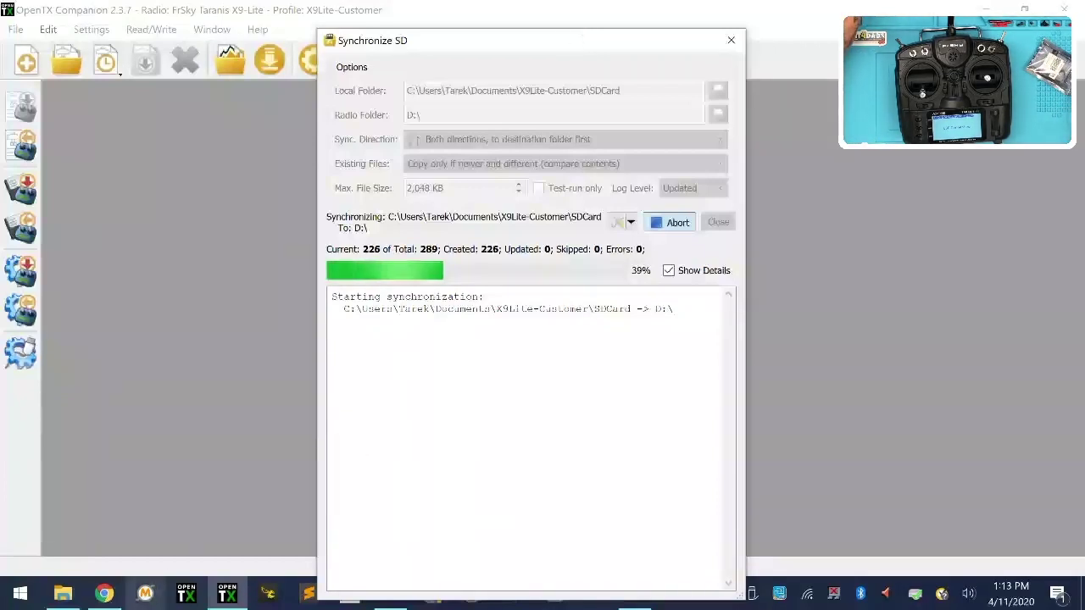
Step: Switch back to the tutorial page in Chrome and examine its list of required items and original download links
click(104, 594)
drag(543, 31, 1000, 42)
click(104, 593)
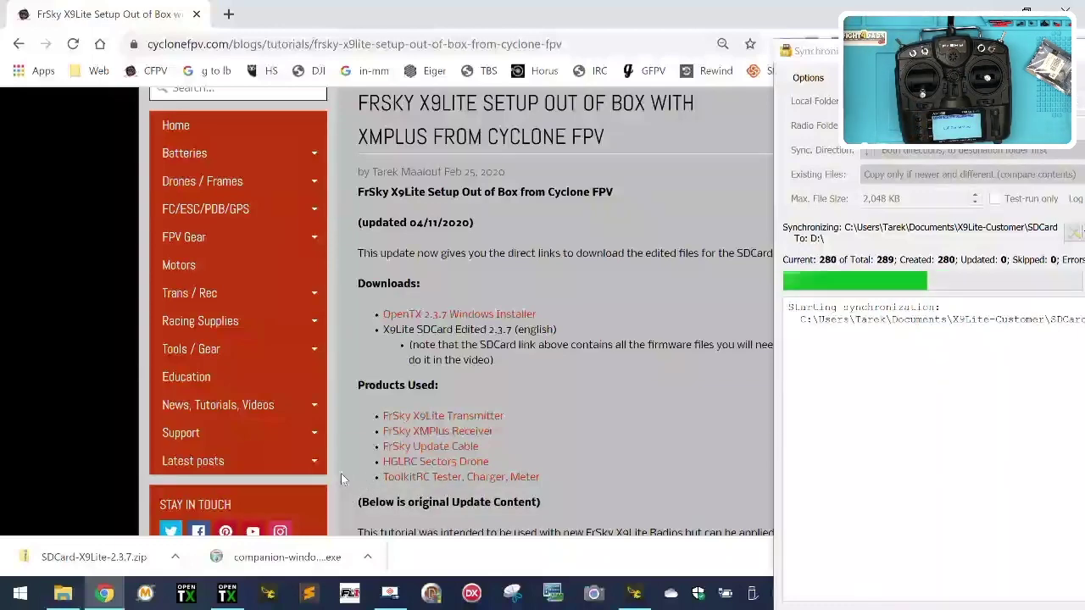
scroll(469, 416, down, 1)
scroll(469, 411, down, 10)
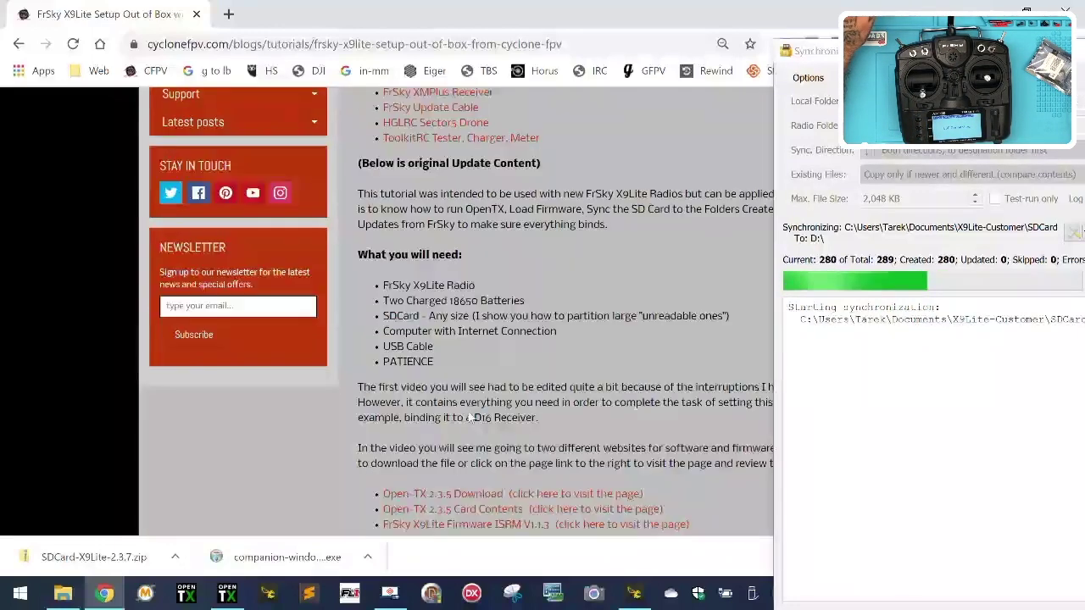
Step: Review the updated introduction and download links at the beginning of the X9Lite tutorial page
scroll(593, 262, up, 15)
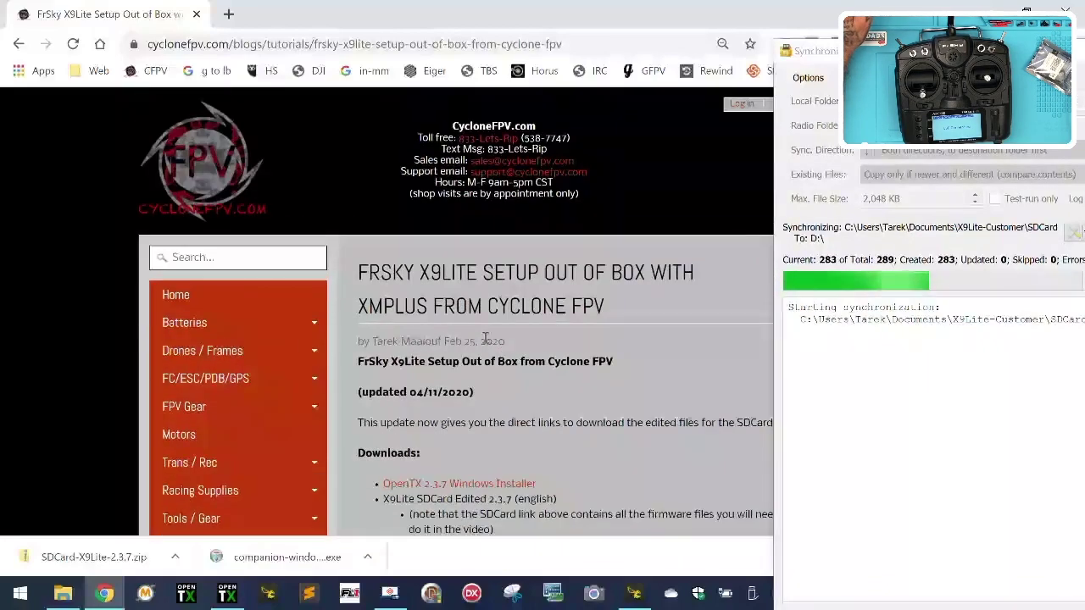
scroll(390, 285, down, 6)
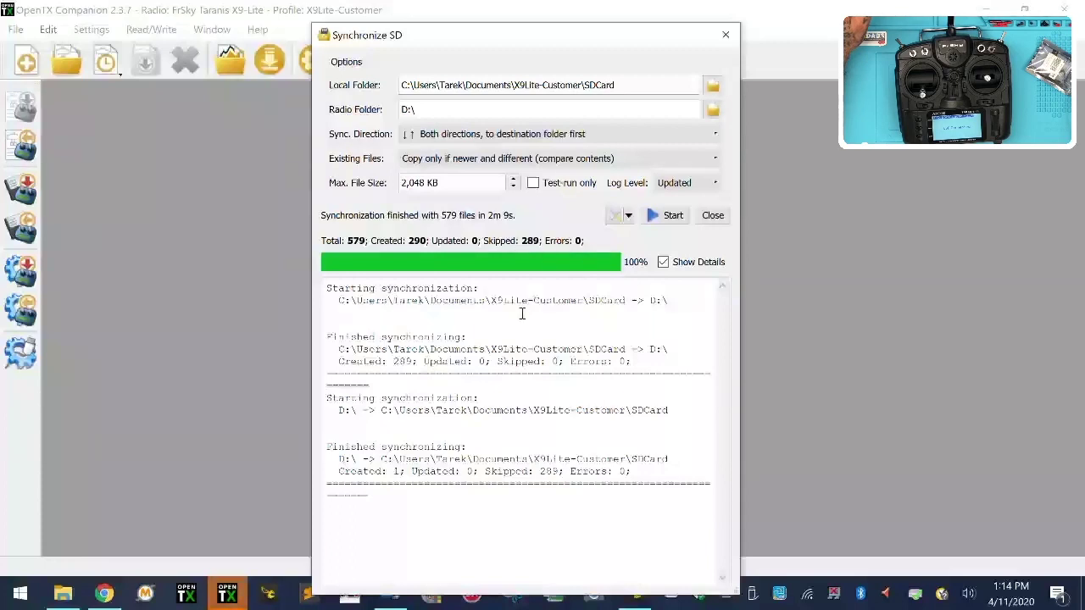
Step: Switch to File Explorer, open the EEPROM folder on NEW VOLUME (D:), and arrange it beside the Synchronize SD window
click(63, 593)
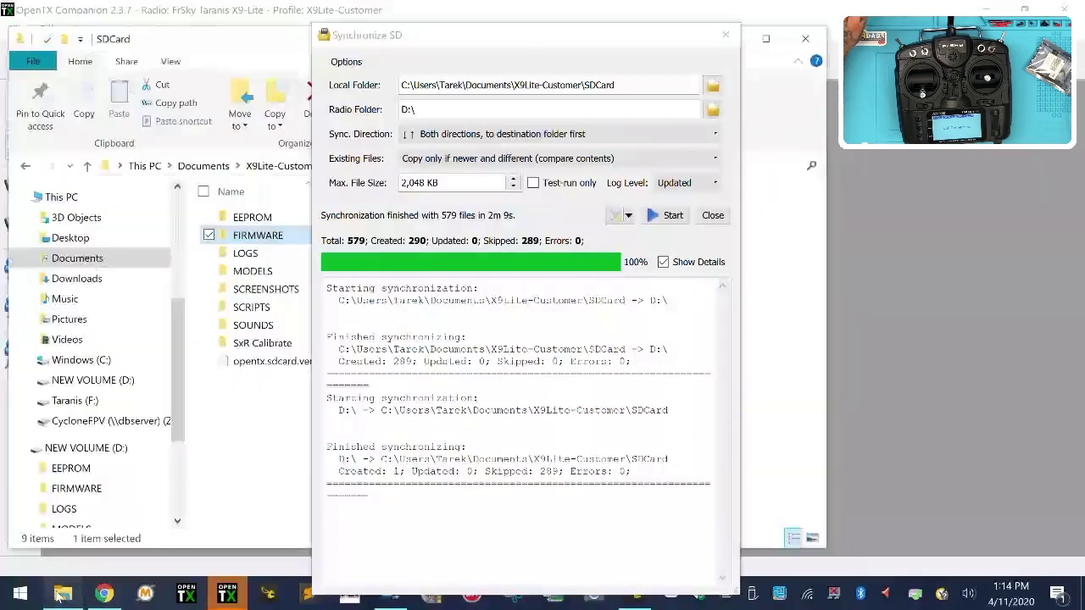
click(273, 419)
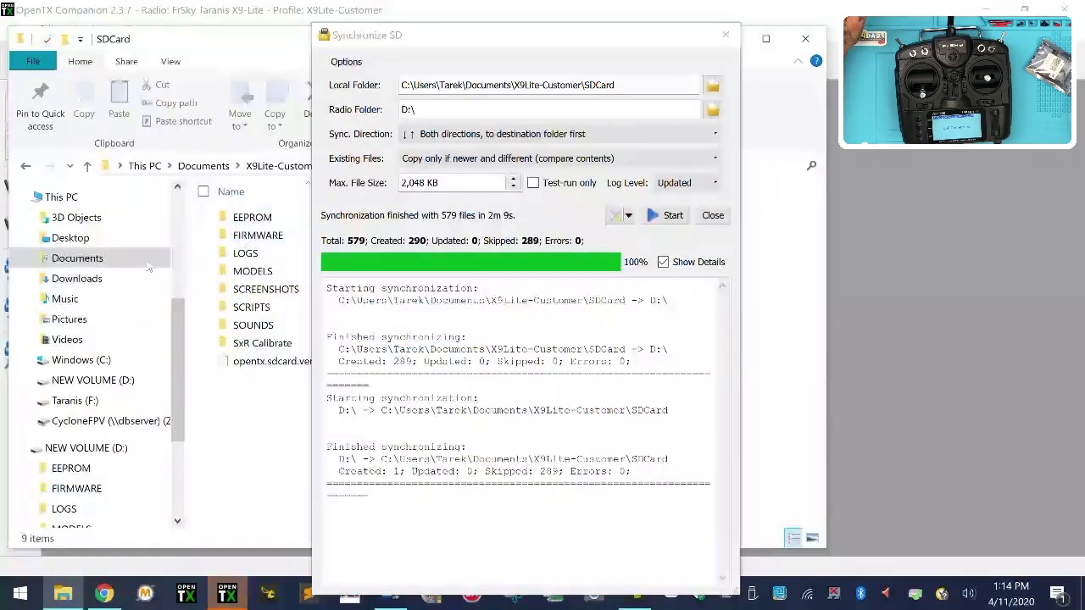
click(97, 451)
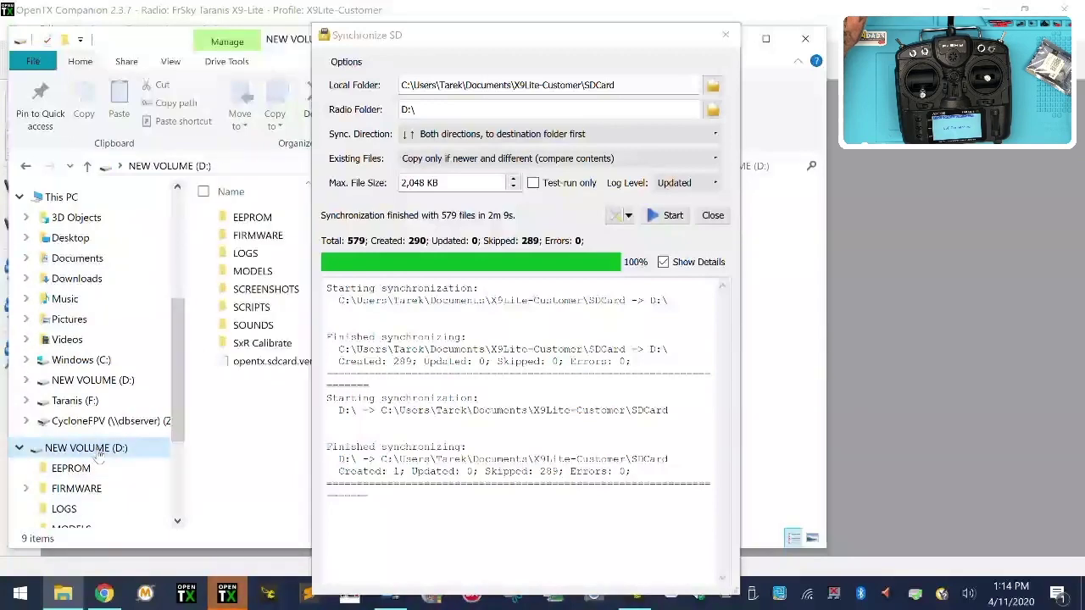
click(80, 468)
drag(349, 35, 647, 25)
click(61, 595)
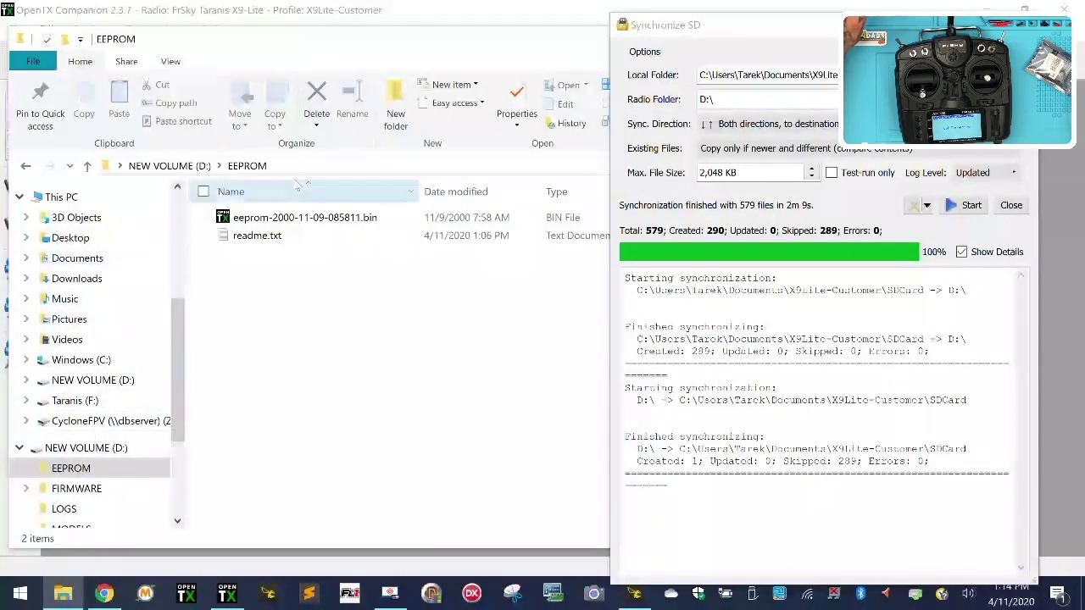
drag(333, 39, 384, 44)
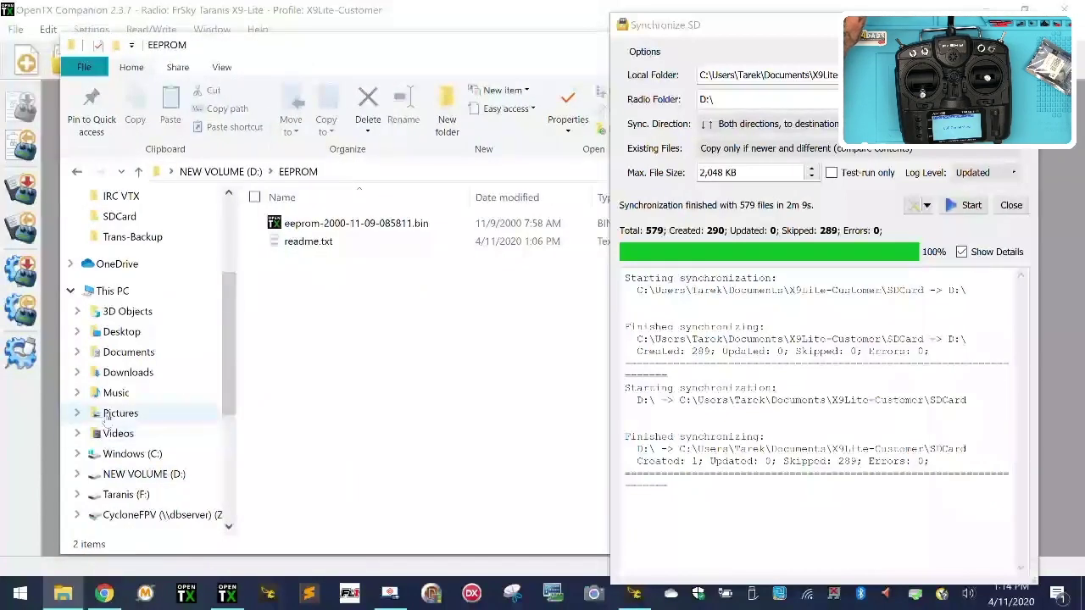
Step: Examine the EEPROM folder in Documents/X9Lite-Customer/SDCard, and close the Synchronize SD window in OpenTX Companion
click(127, 351)
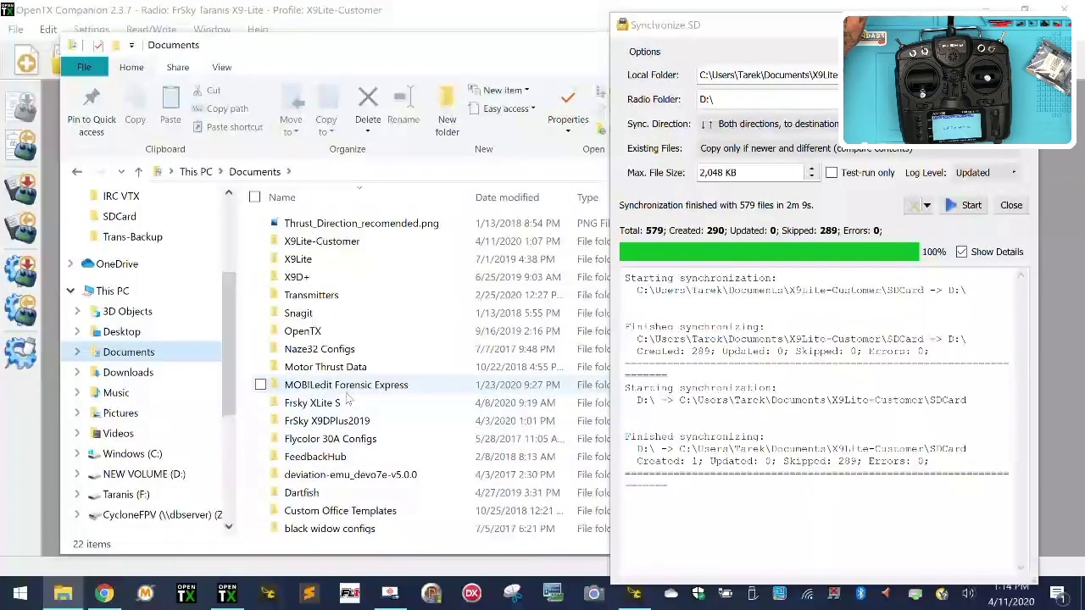
scroll(339, 474, down, 2)
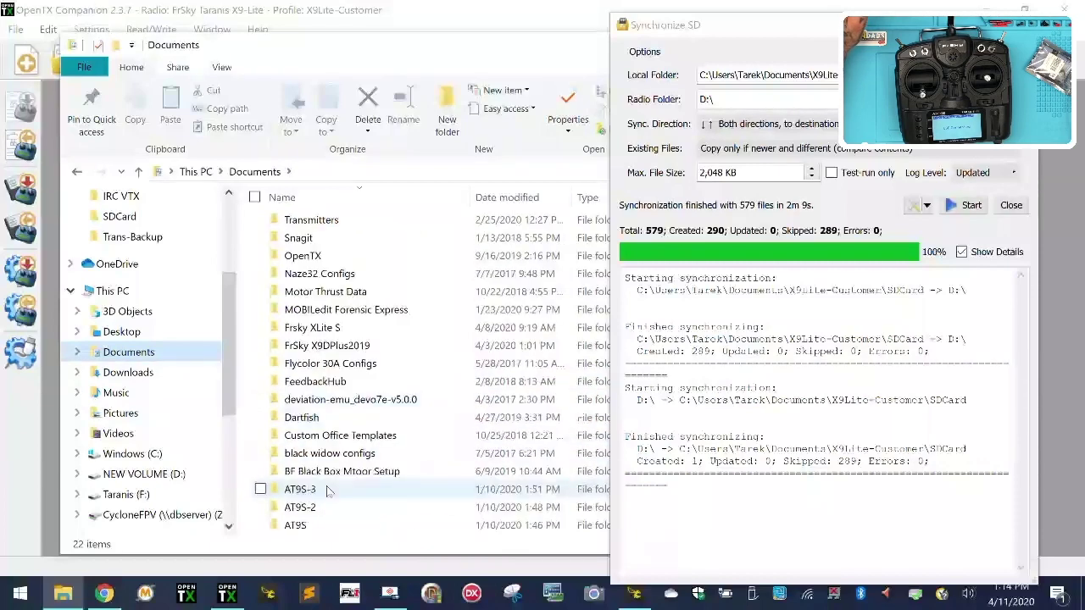
scroll(328, 493, up, 2)
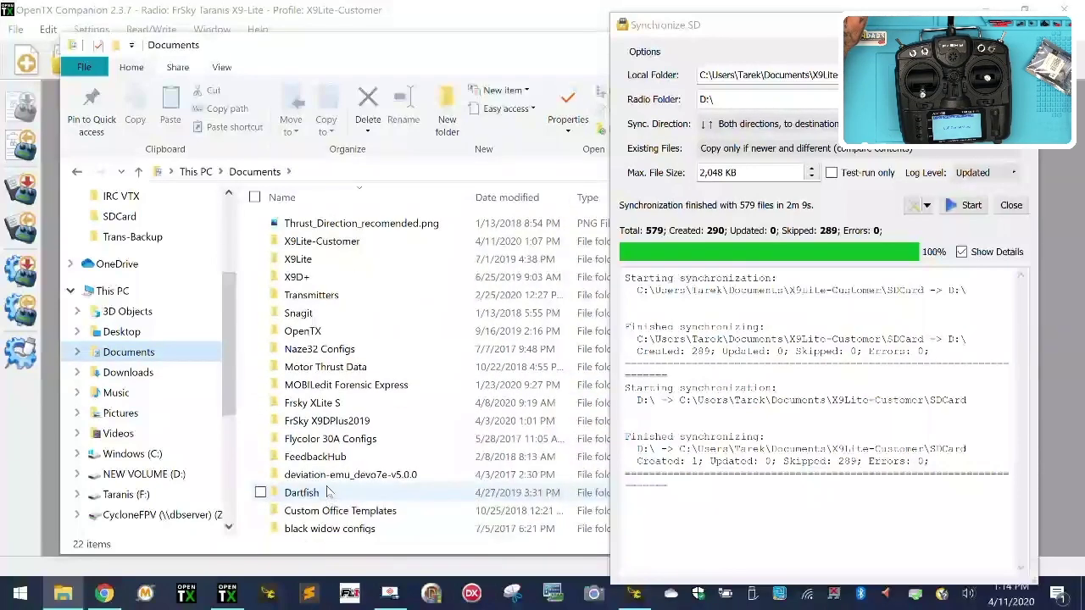
double_click(292, 242)
double_click(290, 242)
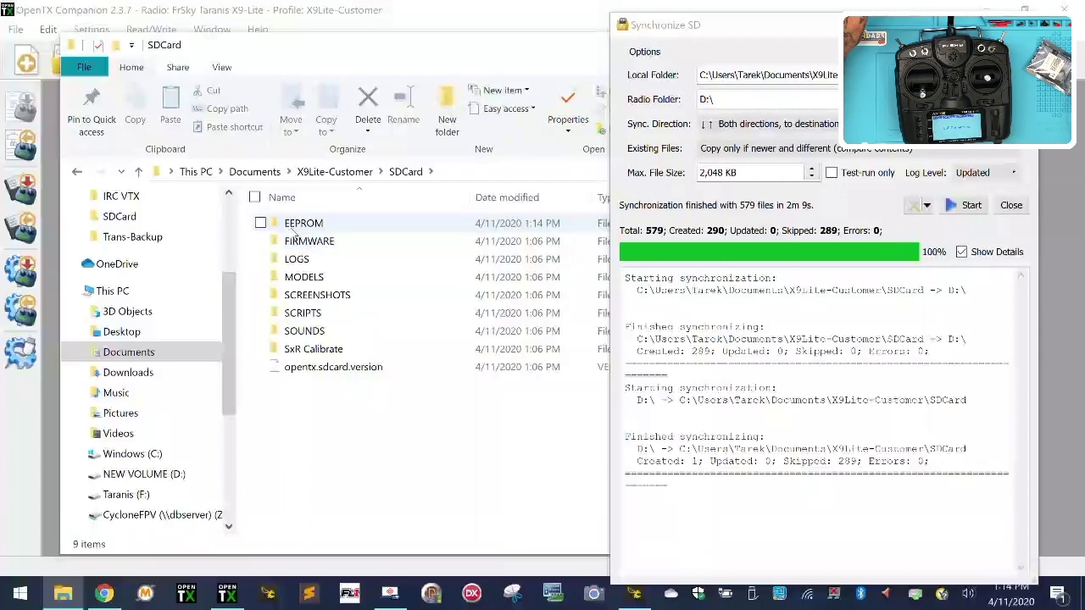
double_click(293, 223)
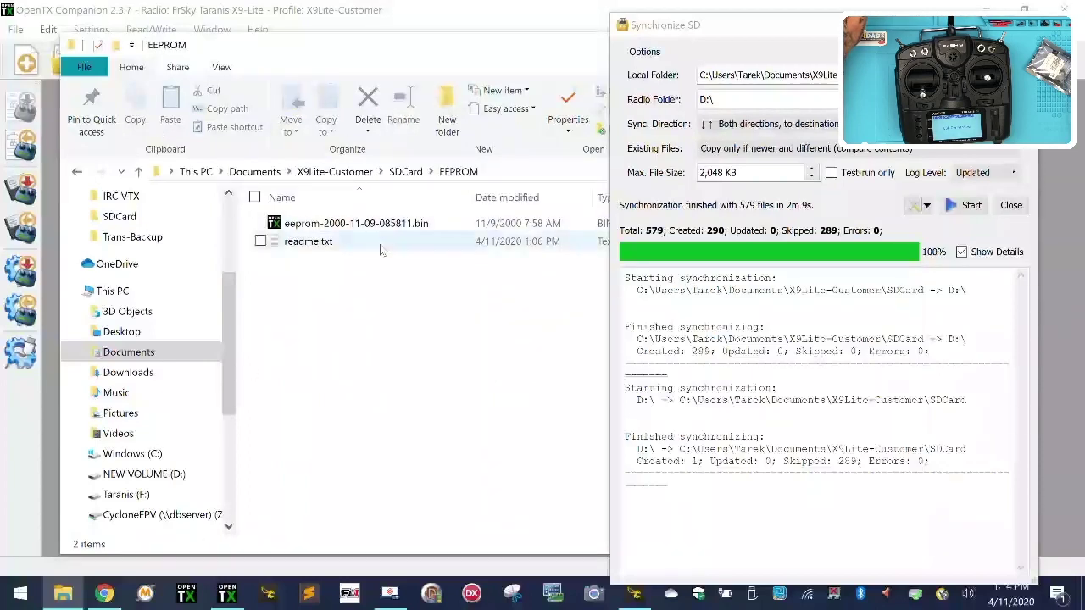
drag(732, 34, 347, 21)
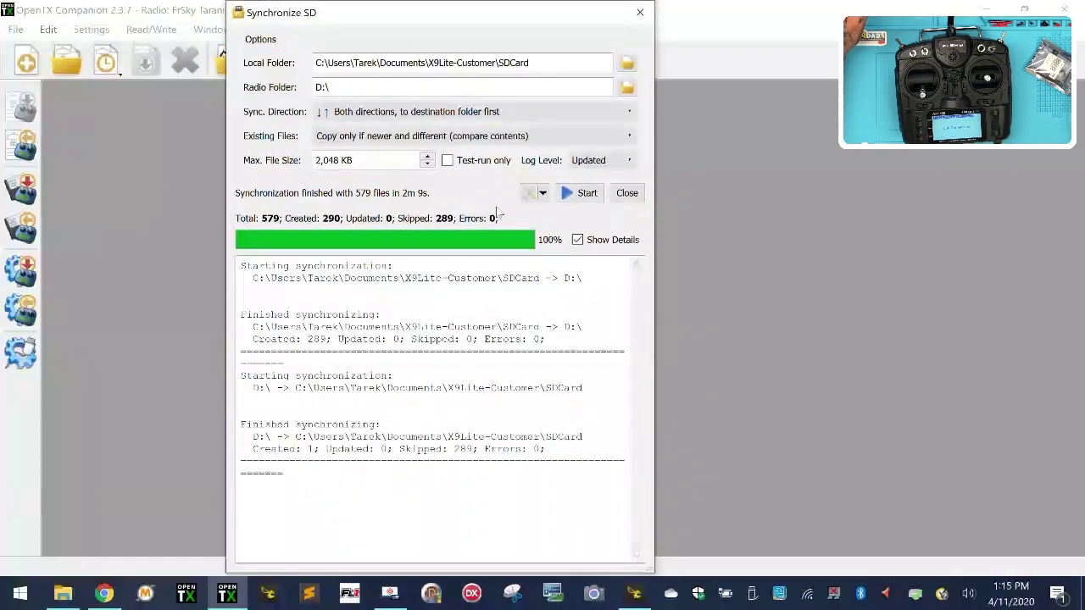
click(627, 192)
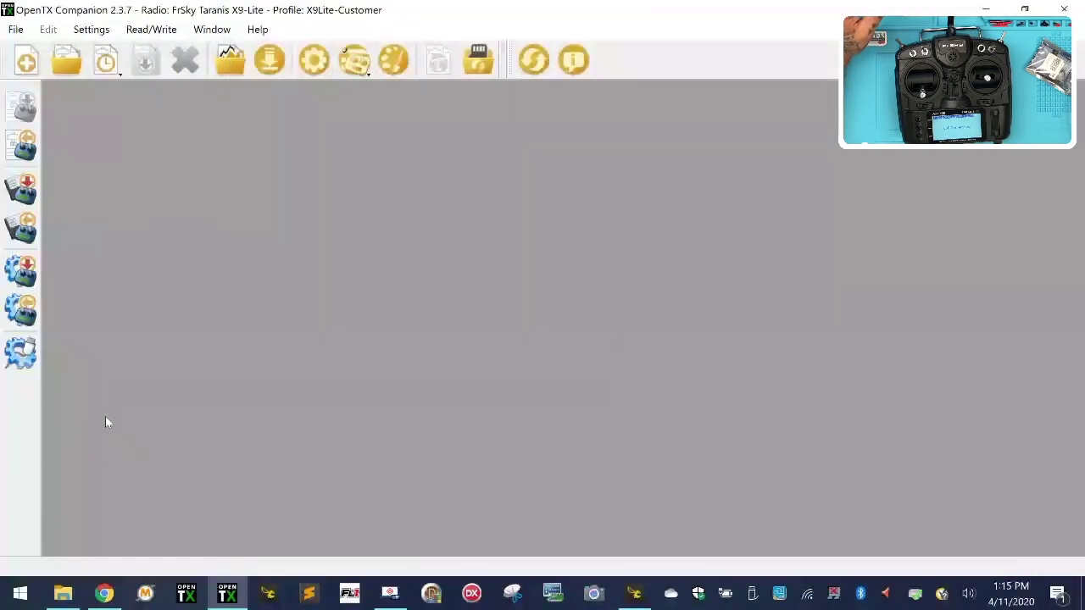
Step: Load opentx-x9lite-2.3.7.bin from Documents/X9Lite-Customer/SDCard/FIRMWARE/OpenTX as the firmware to flash
click(20, 268)
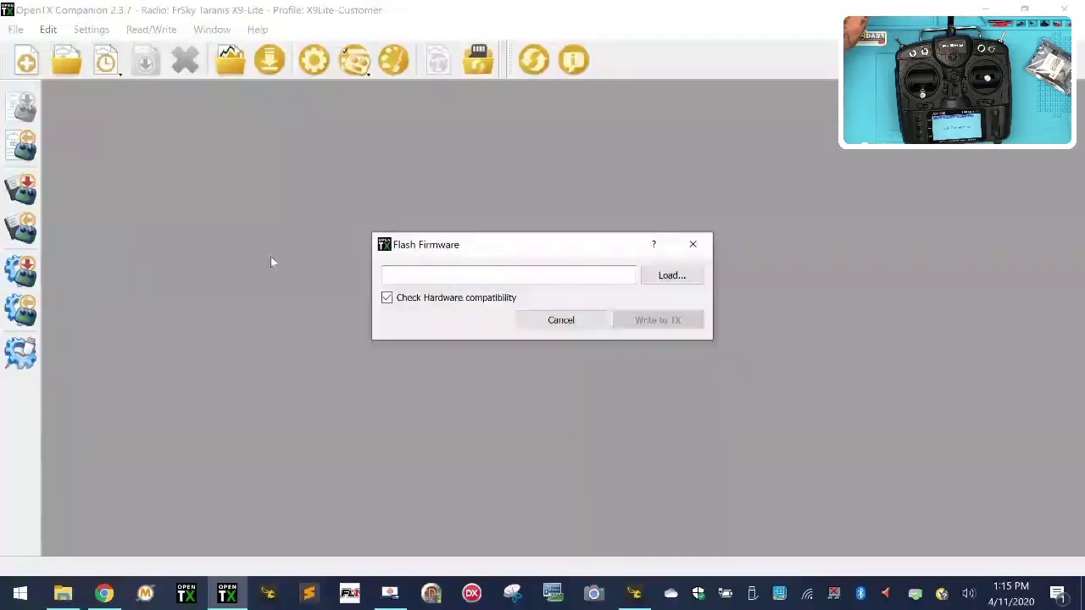
click(669, 277)
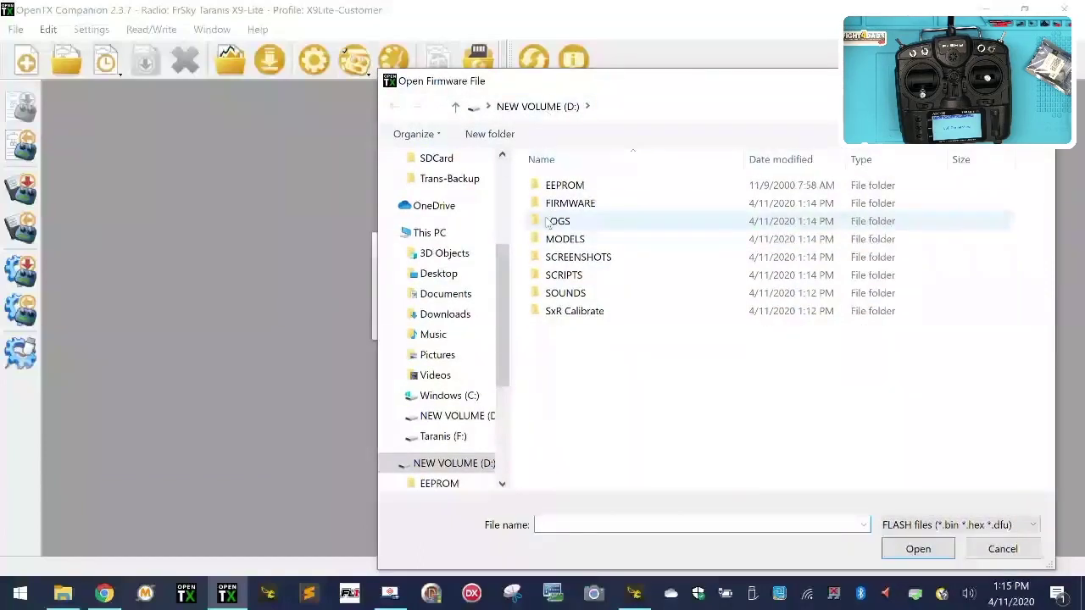
scroll(462, 366, up, 2)
scroll(464, 375, up, 2)
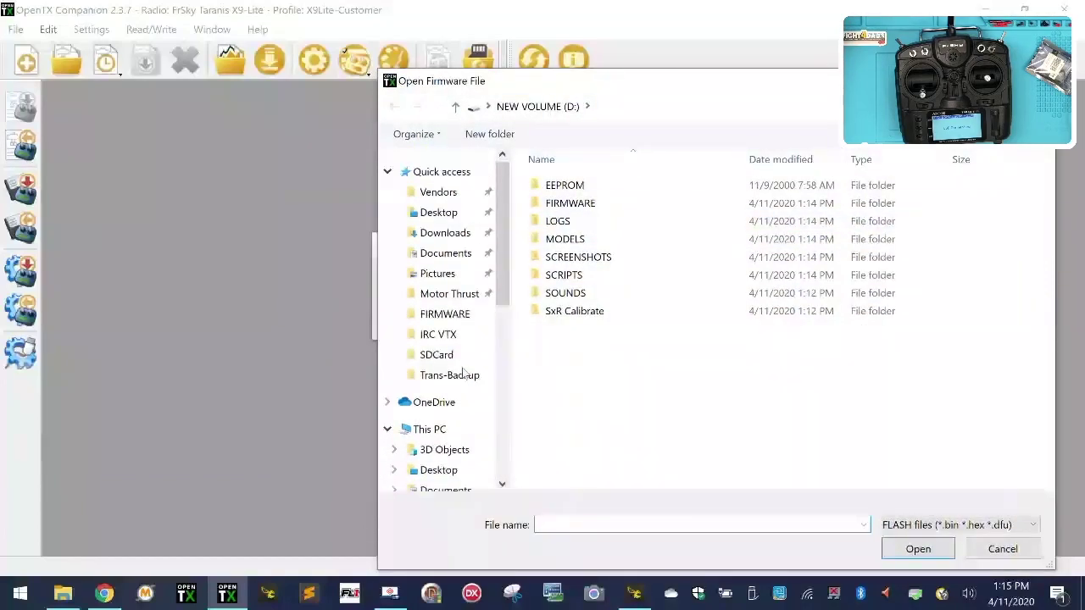
click(445, 252)
scroll(678, 255, down, 2)
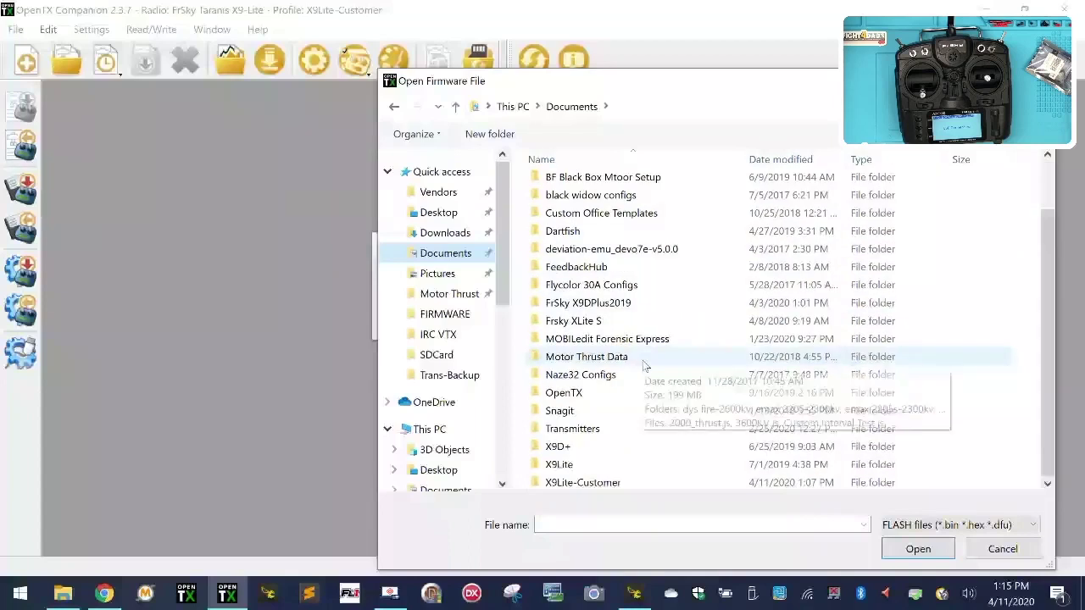
double_click(627, 482)
click(591, 203)
double_click(591, 203)
double_click(591, 204)
double_click(592, 224)
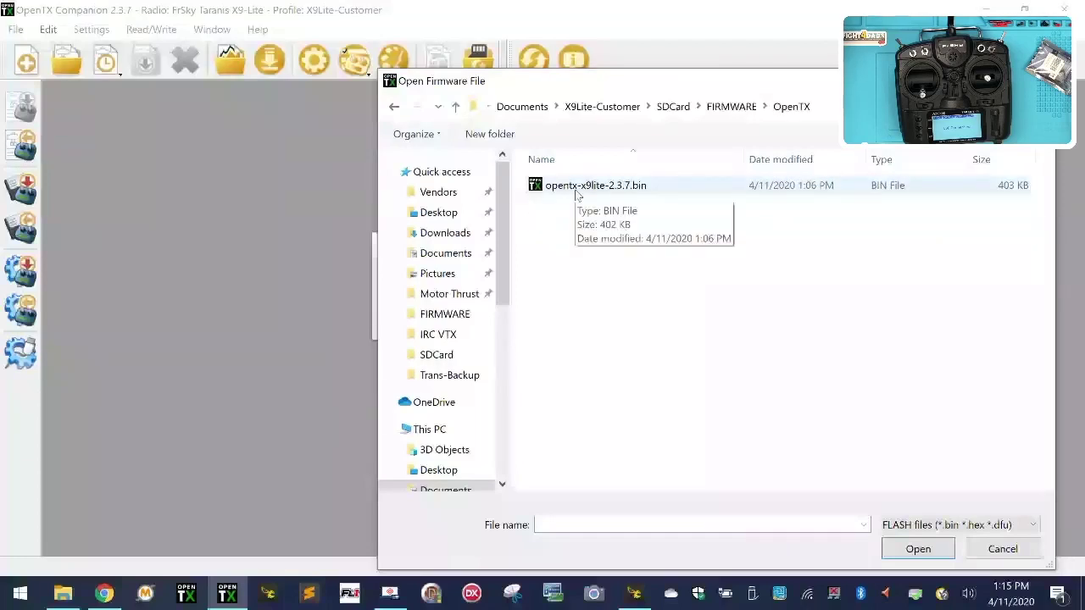
double_click(575, 189)
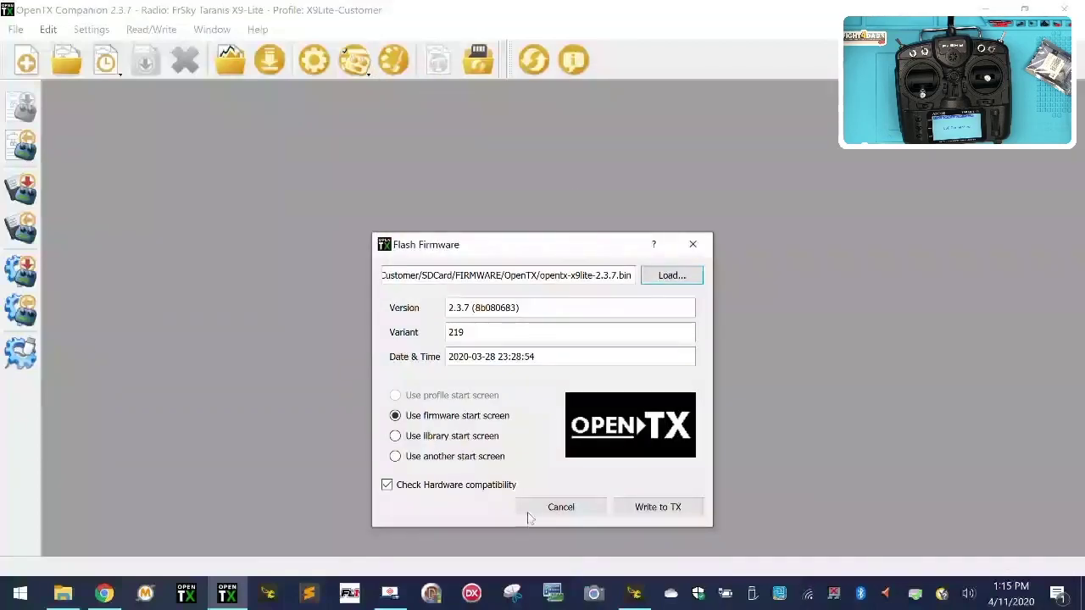
Step: Write the loaded firmware to the radio using the firmware start screen, and close the flashing progress dialog
click(660, 505)
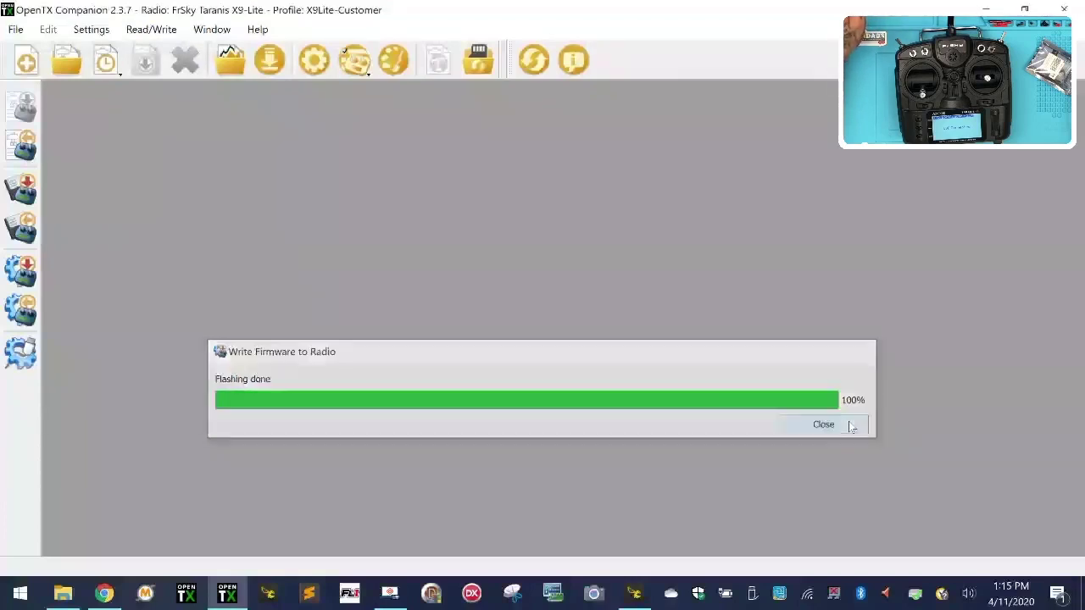
click(851, 426)
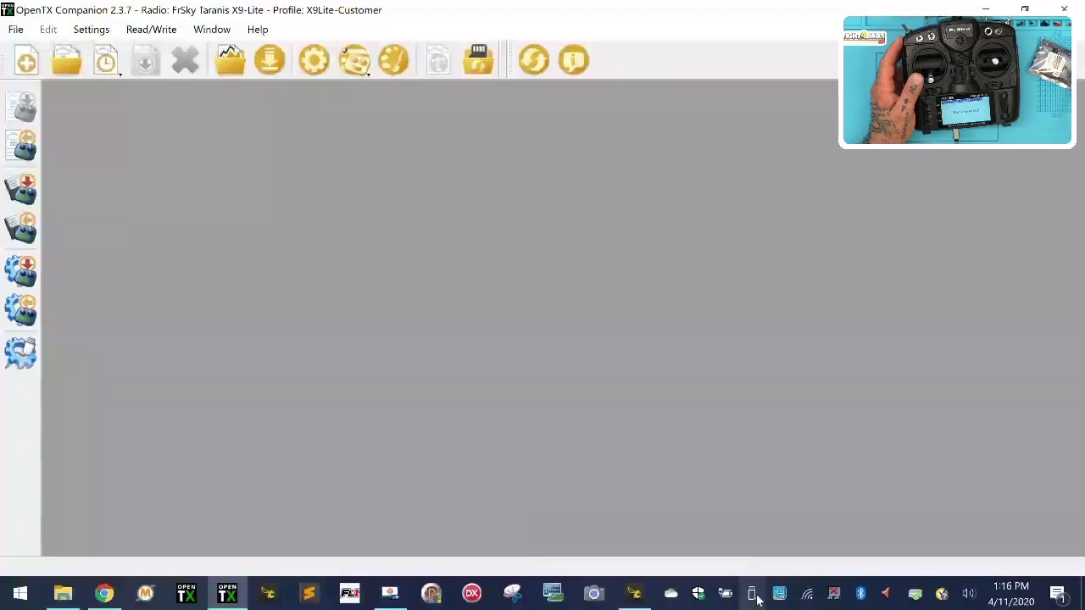
Step: Safely eject the radio's Taranis (F:) and NEW VOLUME (D:) drives from Windows
drag(757, 598, 915, 593)
click(915, 594)
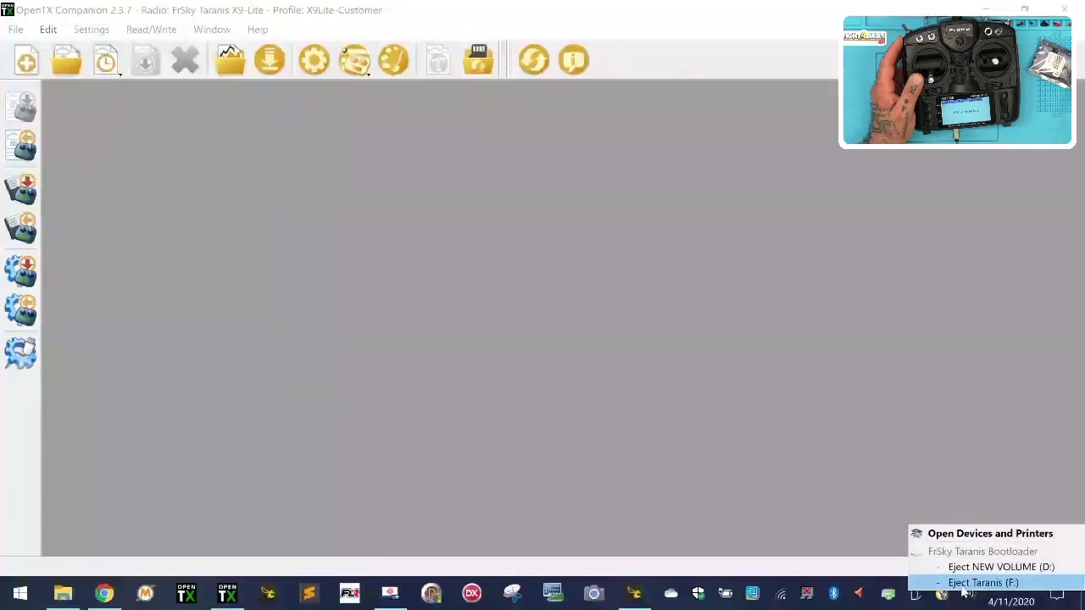
click(1008, 587)
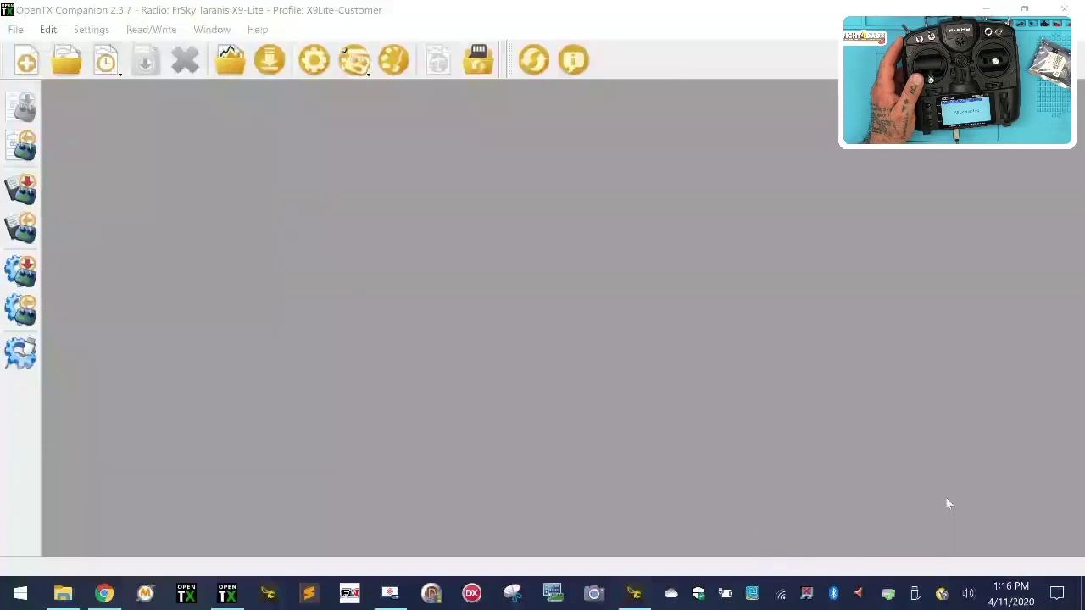
click(916, 593)
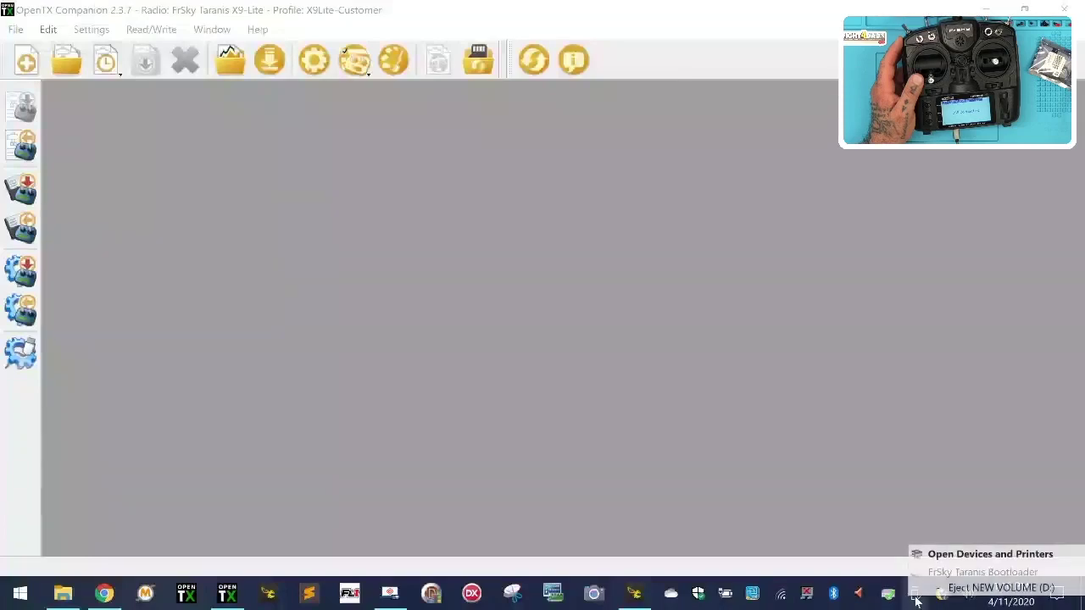
click(966, 588)
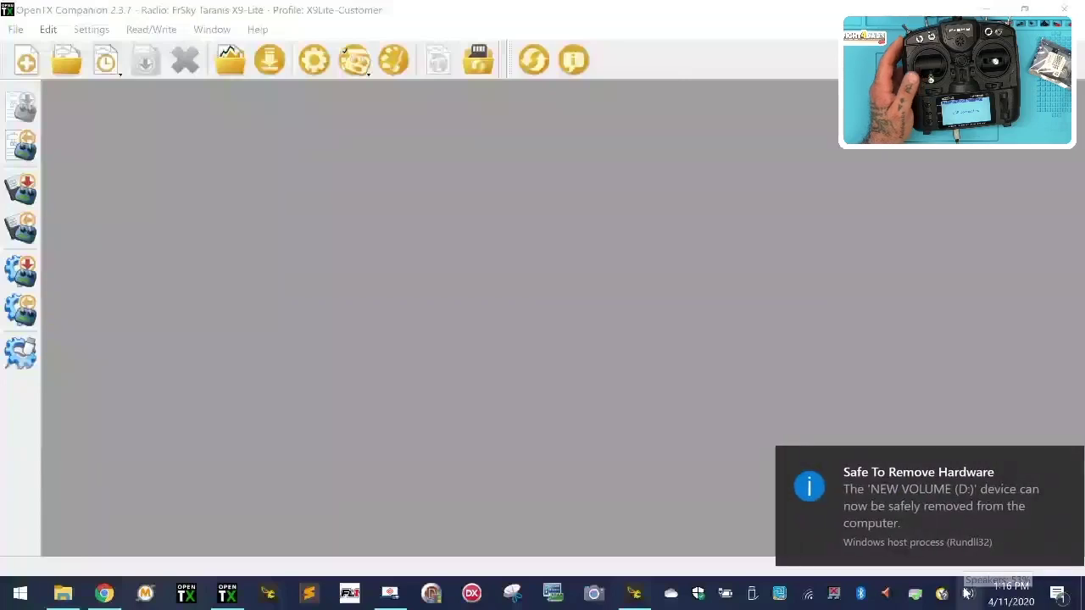
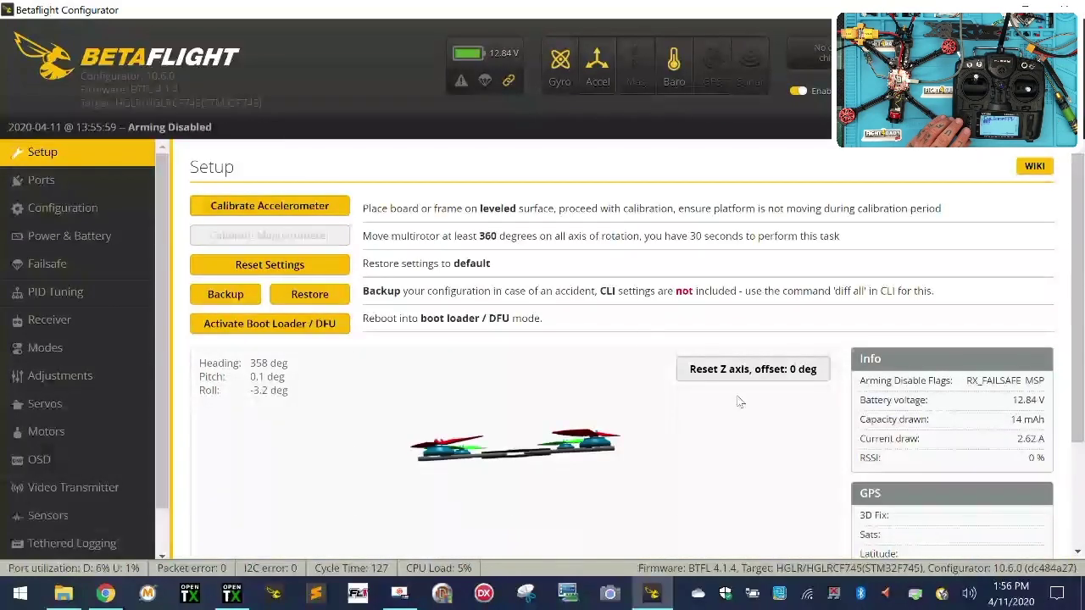
Step: In Betaflight Configurator, reset the quad model's Z axis and calibrate the accelerometer
click(753, 369)
click(261, 207)
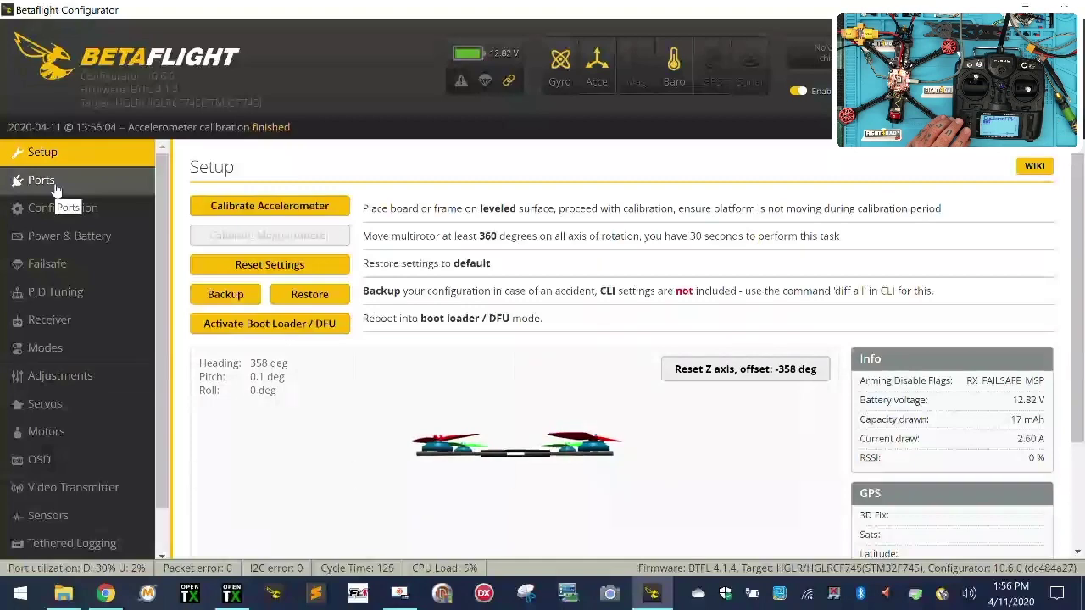
Step: Review the UART port assignments and the mixer, system, receiver and beeper configuration, and save and reboot the flight controller
click(51, 181)
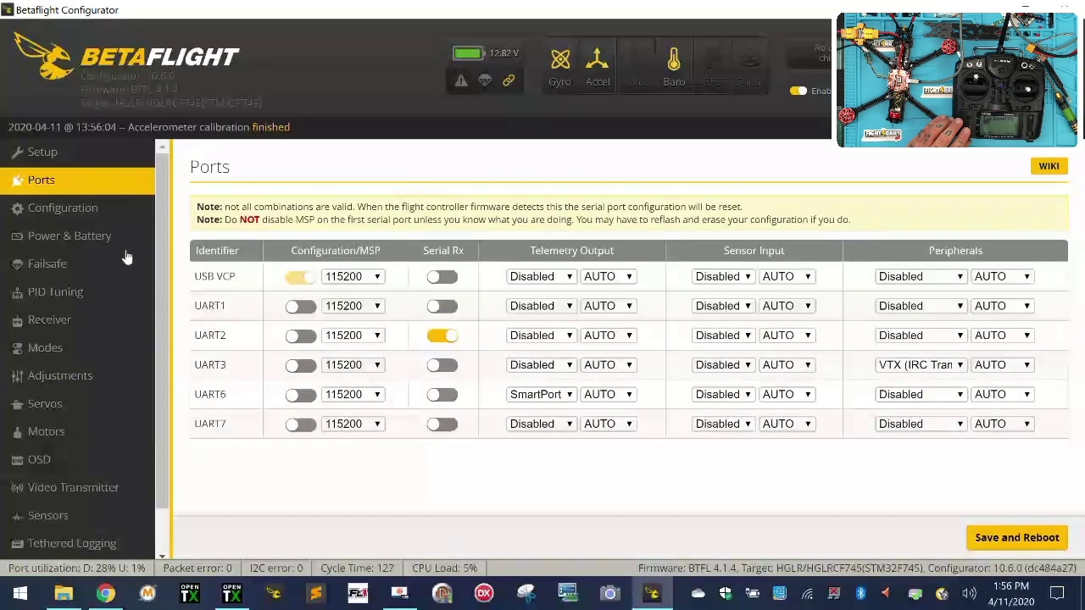
click(73, 218)
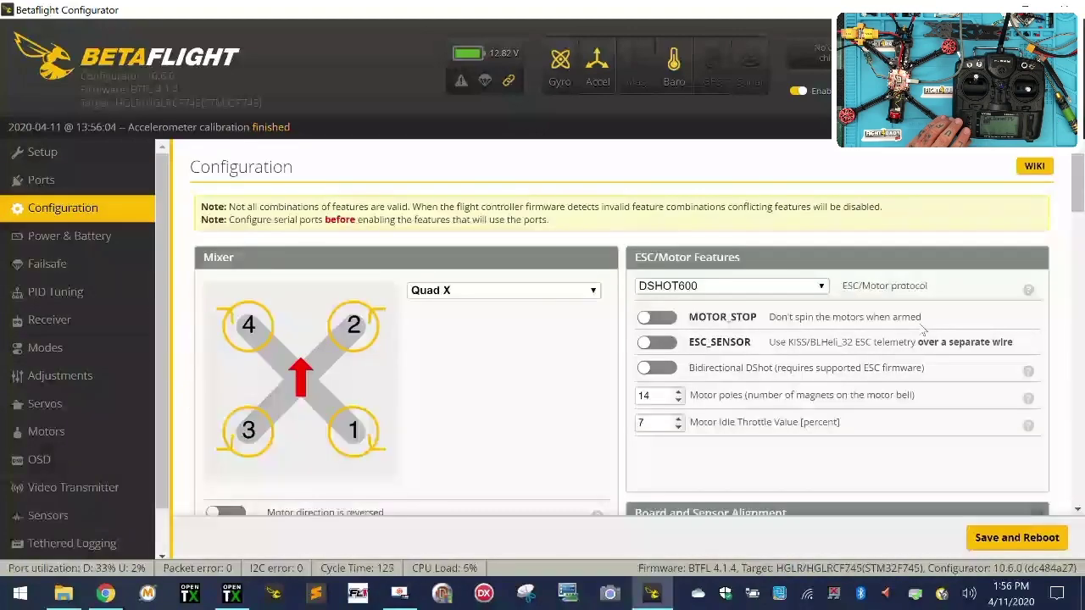
scroll(924, 331, down, 4)
scroll(907, 313, up, 2)
scroll(901, 310, up, 2)
scroll(784, 392, down, 4)
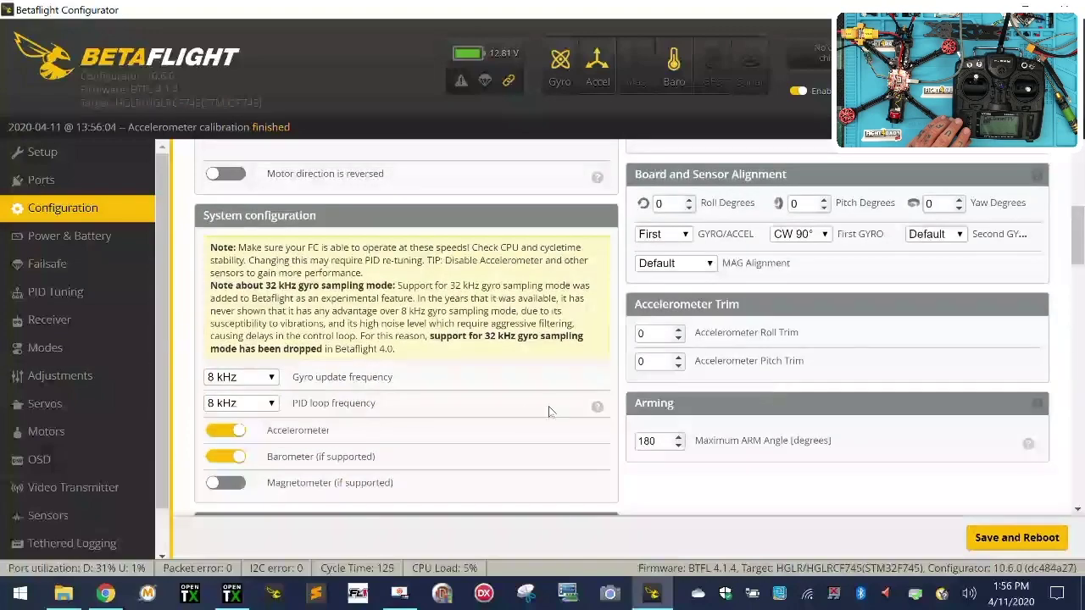
scroll(620, 409, down, 4)
scroll(246, 445, down, 6)
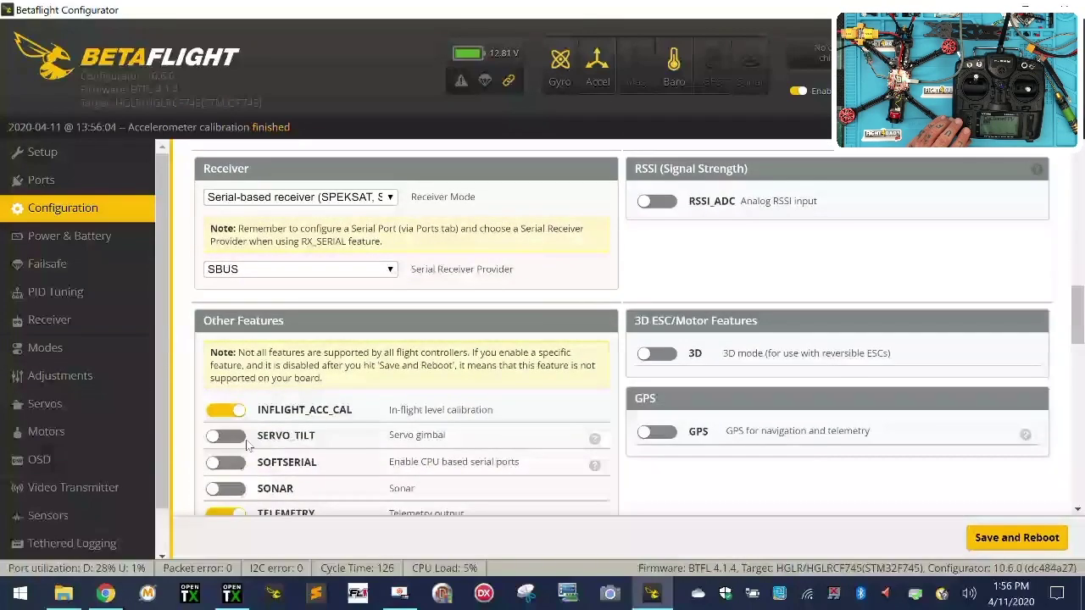
scroll(440, 451, down, 4)
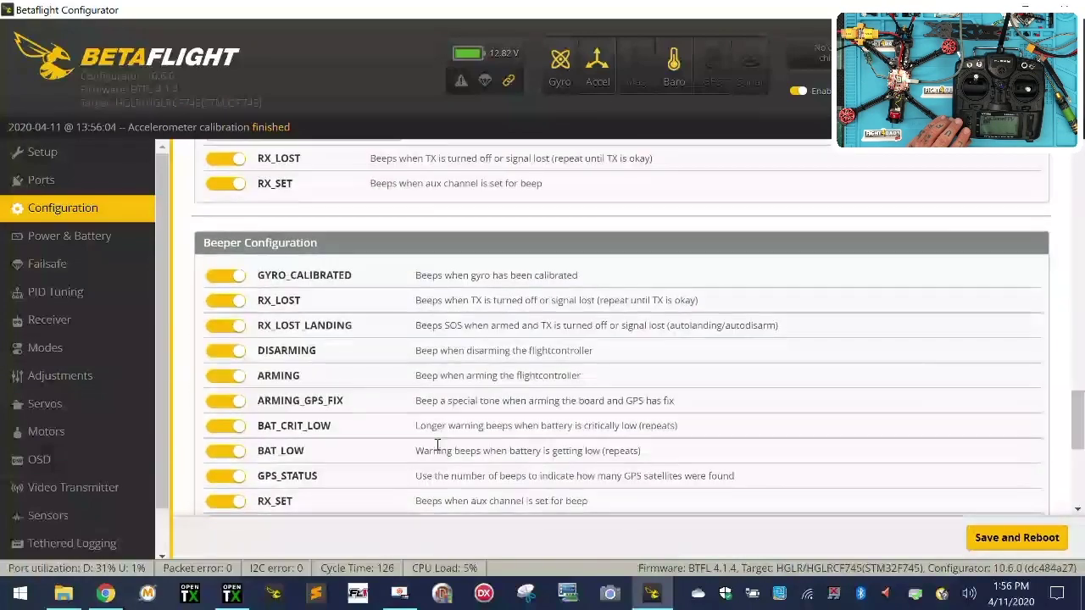
scroll(424, 448, up, 2)
click(1017, 538)
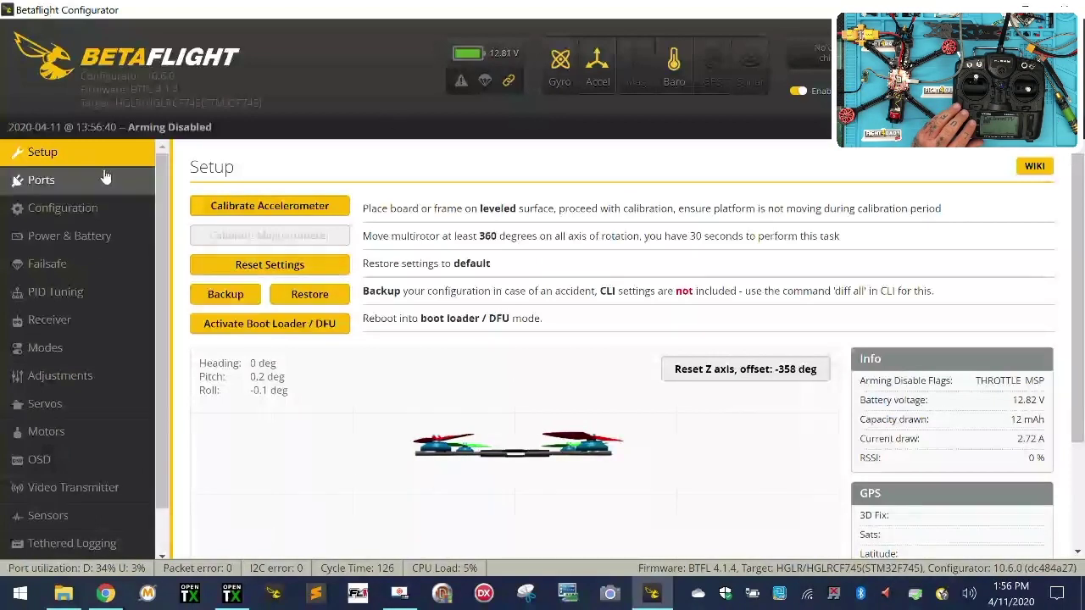
Step: Open the receiver settings and look over the channel bars, preview and graph
click(105, 177)
click(105, 327)
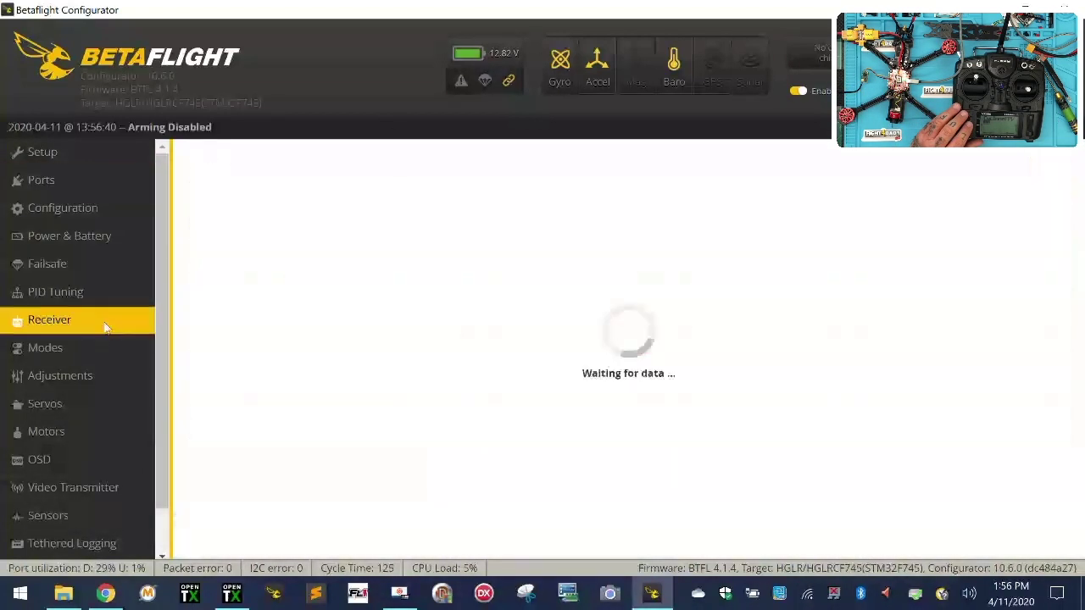
scroll(839, 358, down, 10)
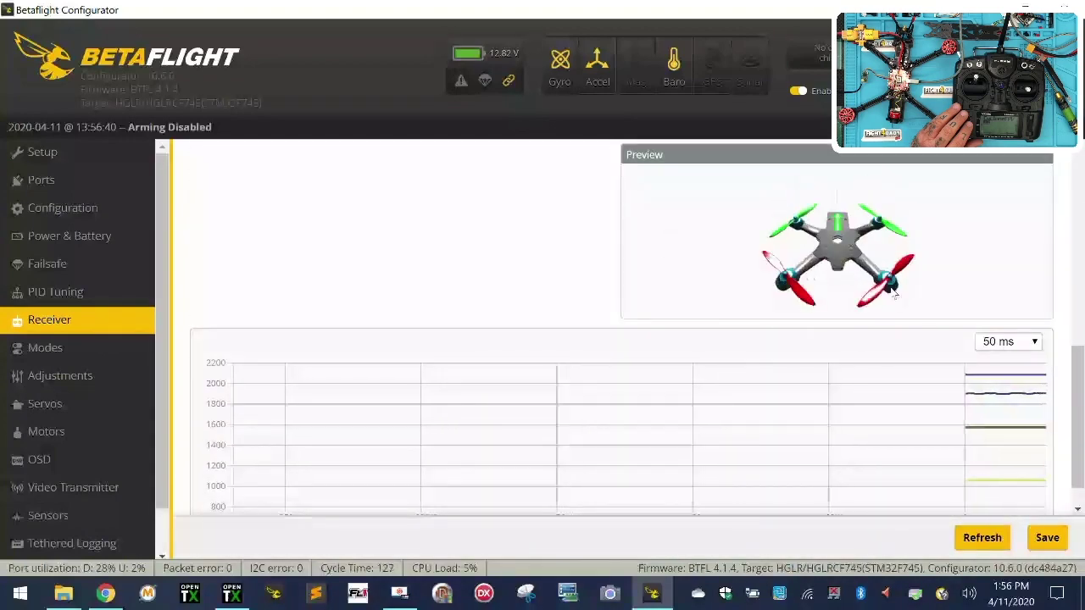
scroll(811, 324, up, 10)
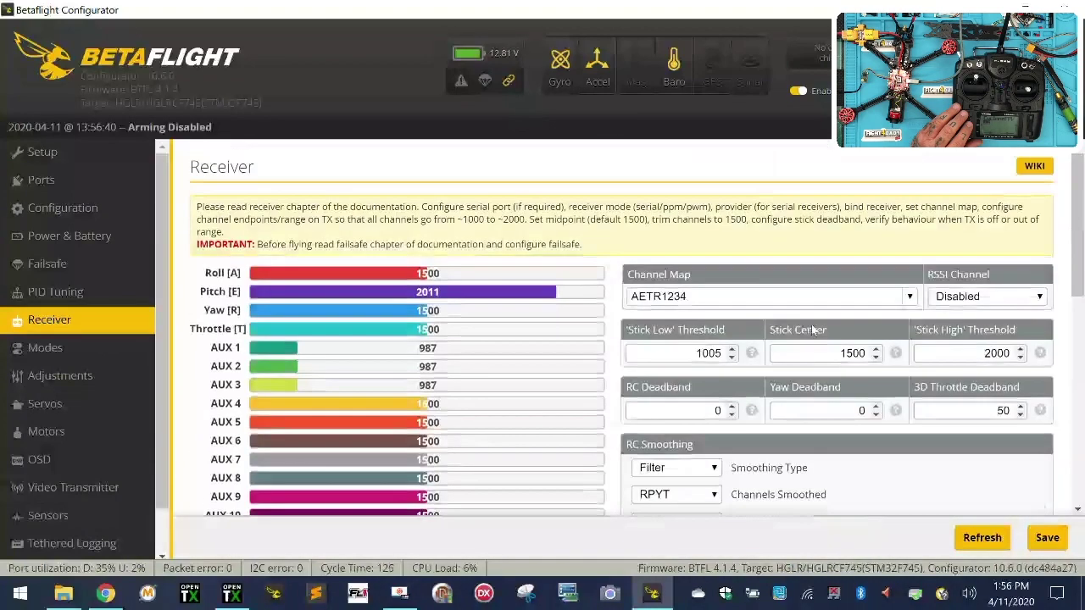
Step: Set the receiver channel map to Spektrum / Graupner / JR (TAER1234) and save it
click(773, 301)
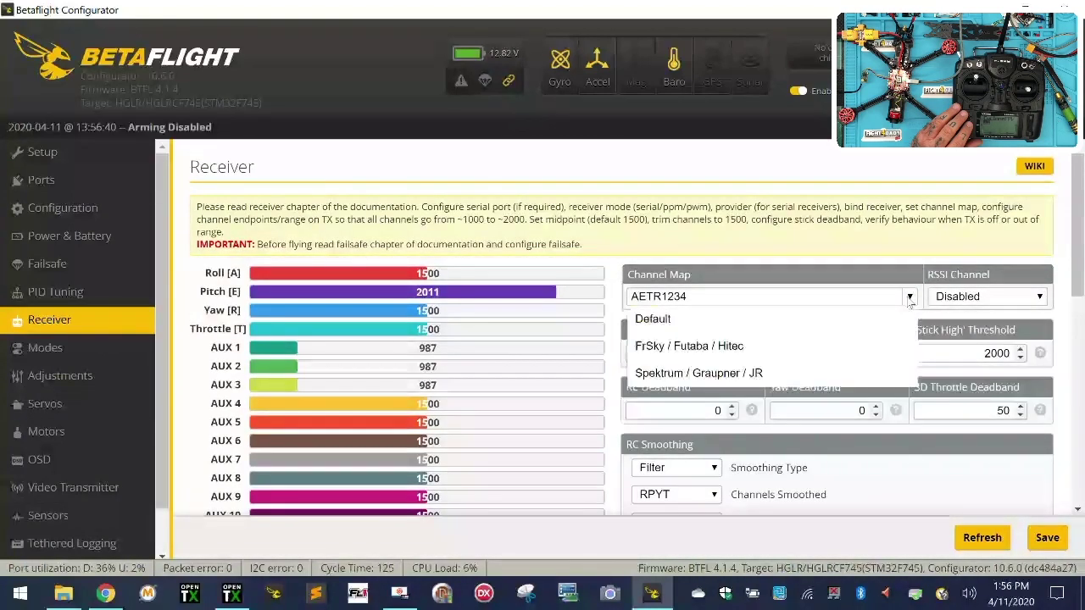
click(667, 374)
scroll(897, 327, down, 4)
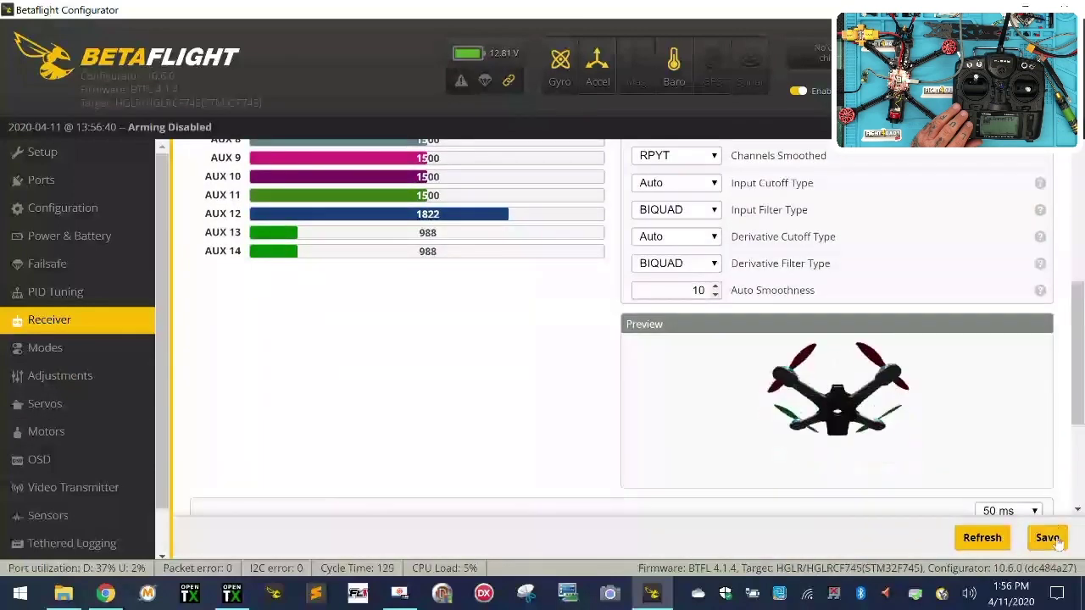
click(1053, 537)
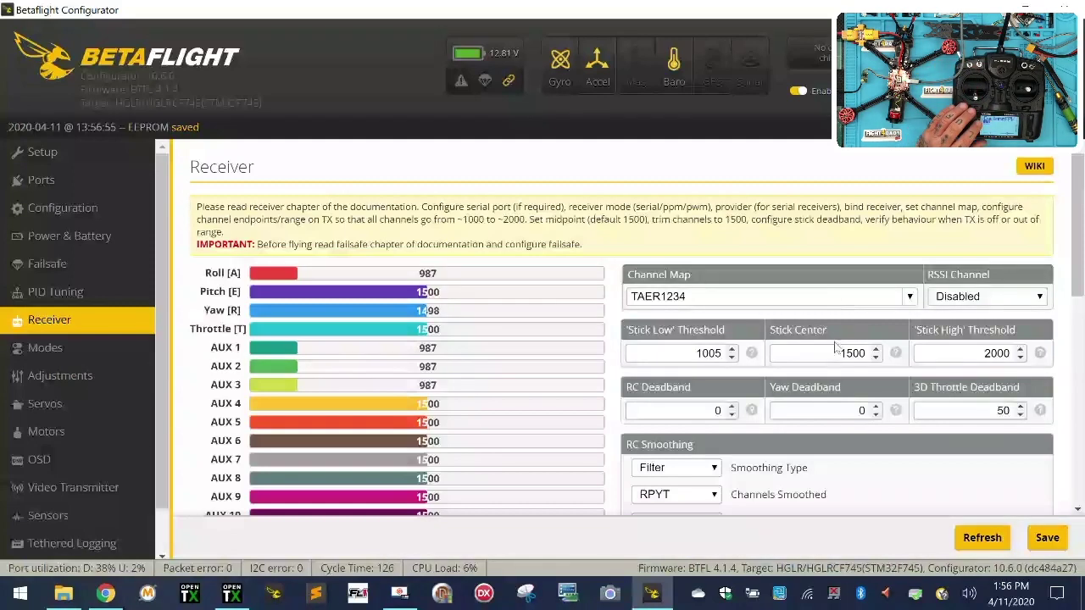
Step: Set the receiver channel map to Default (AETR1234) and save it
click(909, 297)
click(678, 321)
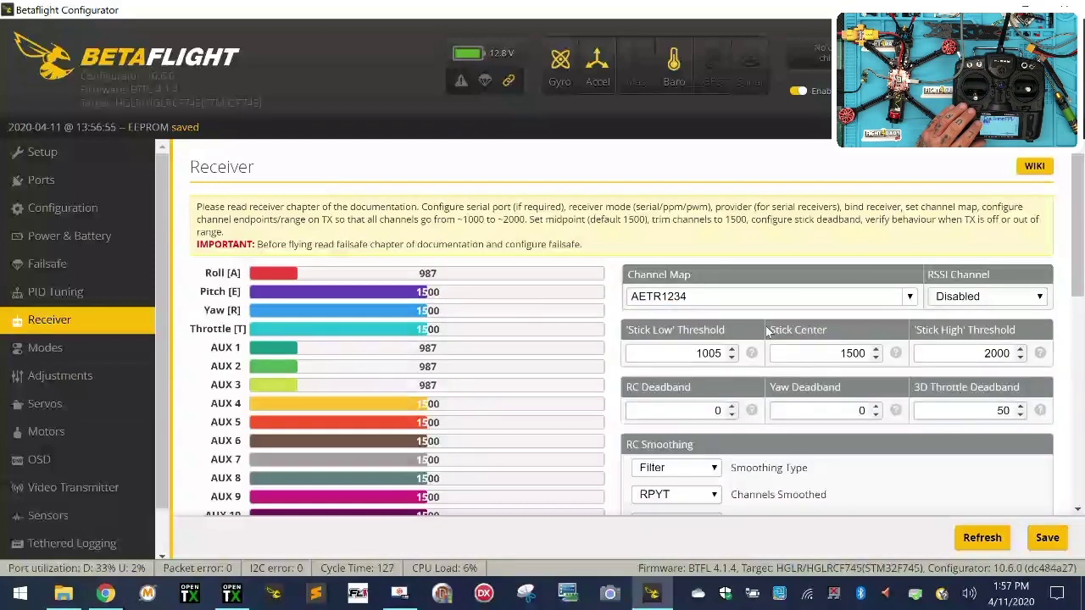
scroll(915, 434, down, 2)
click(1048, 538)
Step: Check how the receiver's stick and AUX channels respond to the radio, down to AUX 14
scroll(927, 460, down, 5)
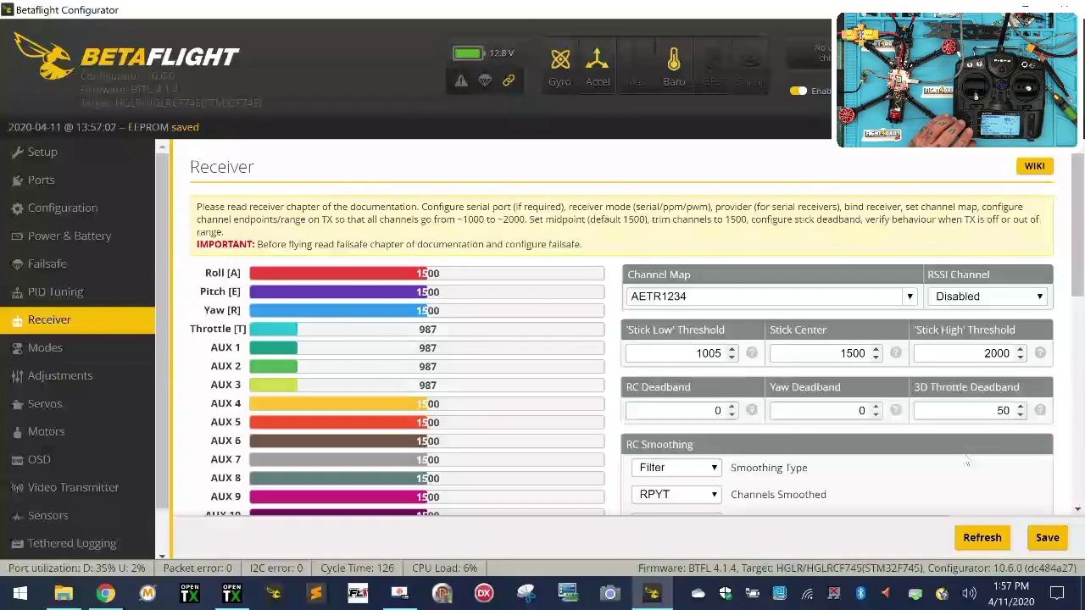
scroll(535, 526, down, 4)
scroll(536, 526, up, 4)
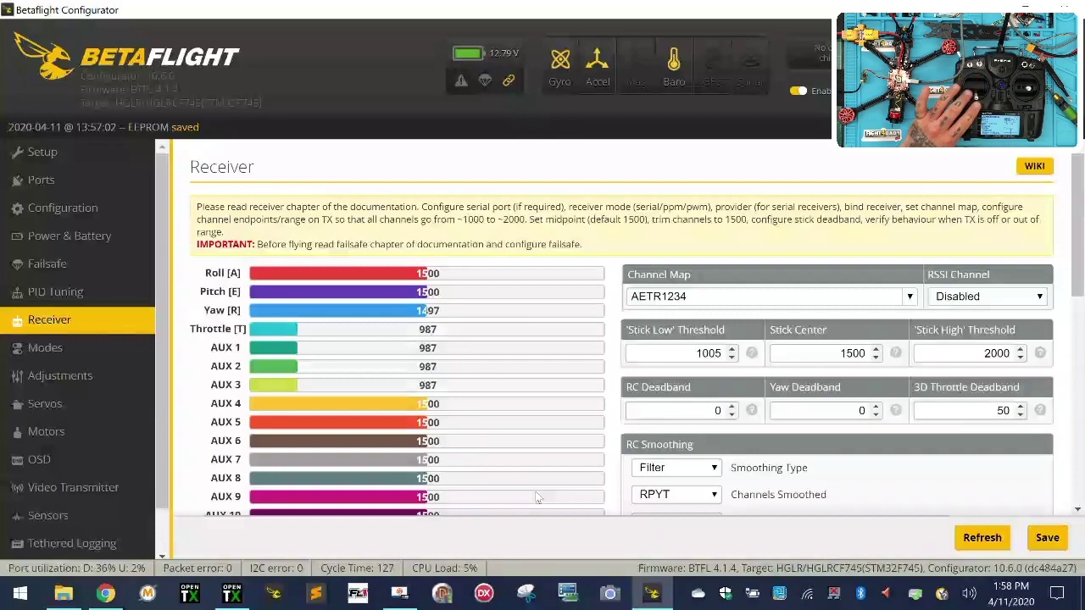
scroll(535, 498, down, 4)
scroll(535, 497, down, 1)
scroll(535, 498, up, 5)
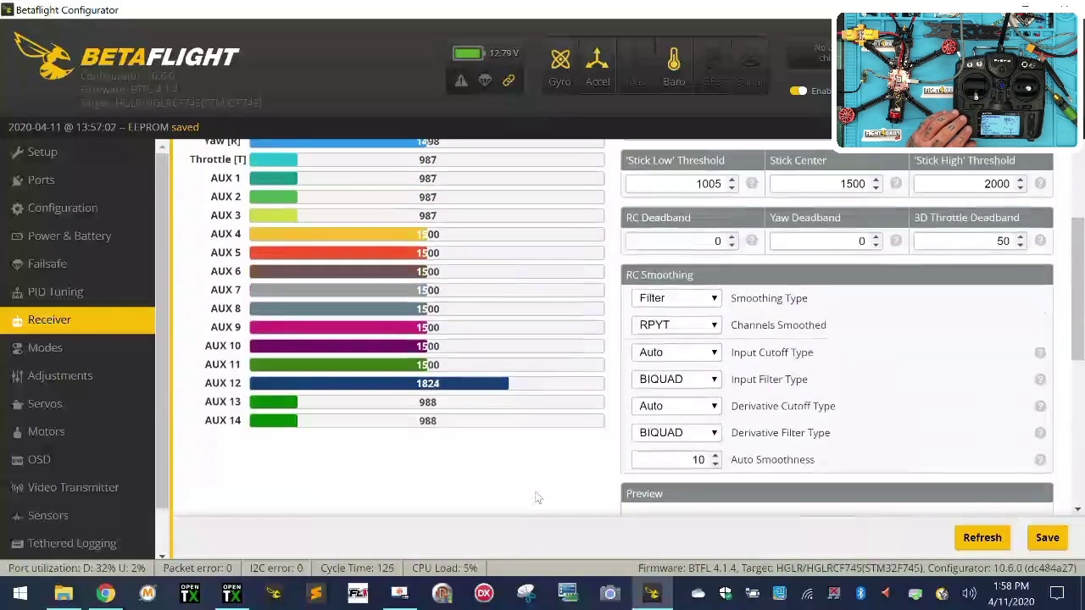
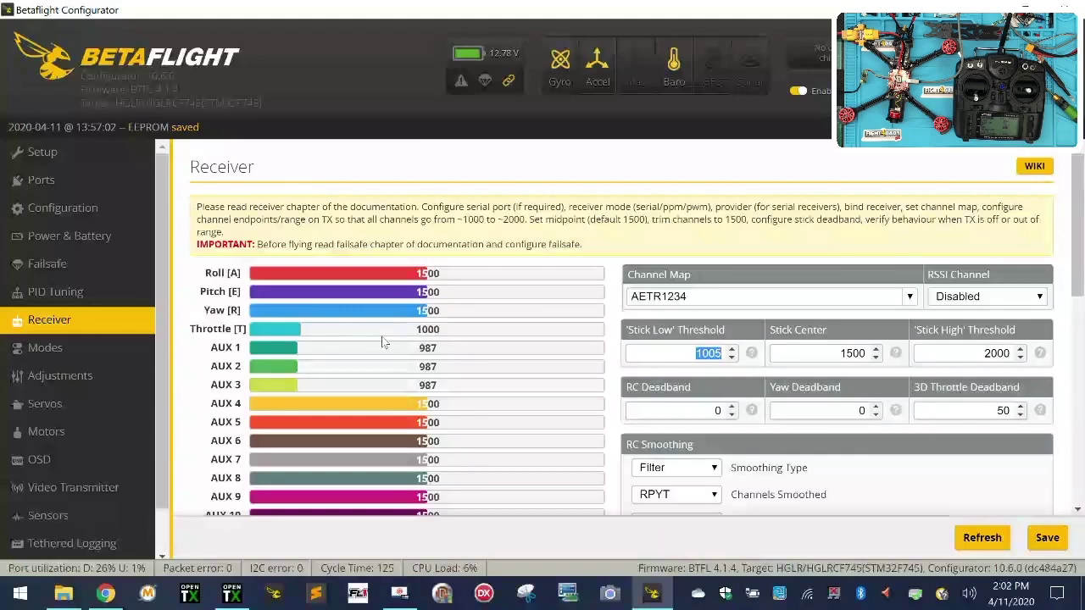
Step: Remove the existing ARM, HORIZON, FAILSAFE and BEEPER mode ranges and save the modes
click(129, 343)
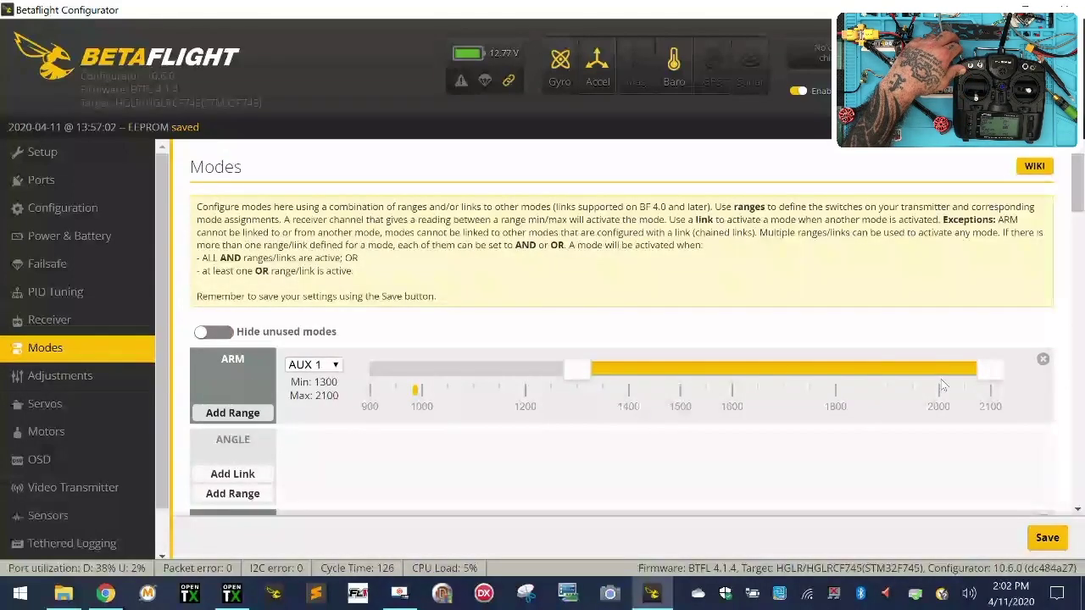
click(1042, 359)
scroll(715, 416, down, 2)
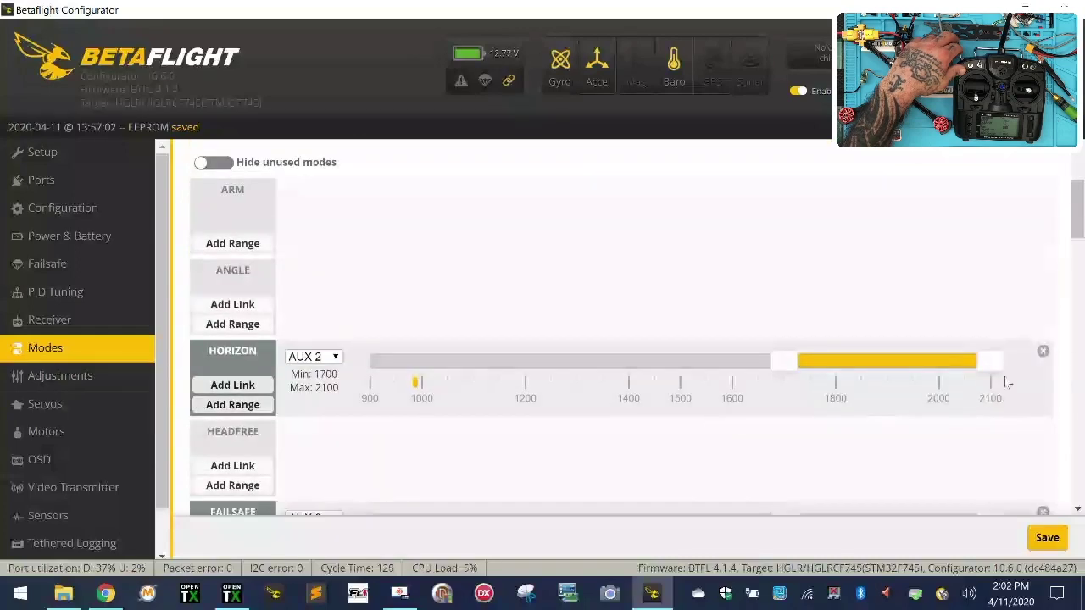
click(1042, 352)
scroll(625, 387, down, 2)
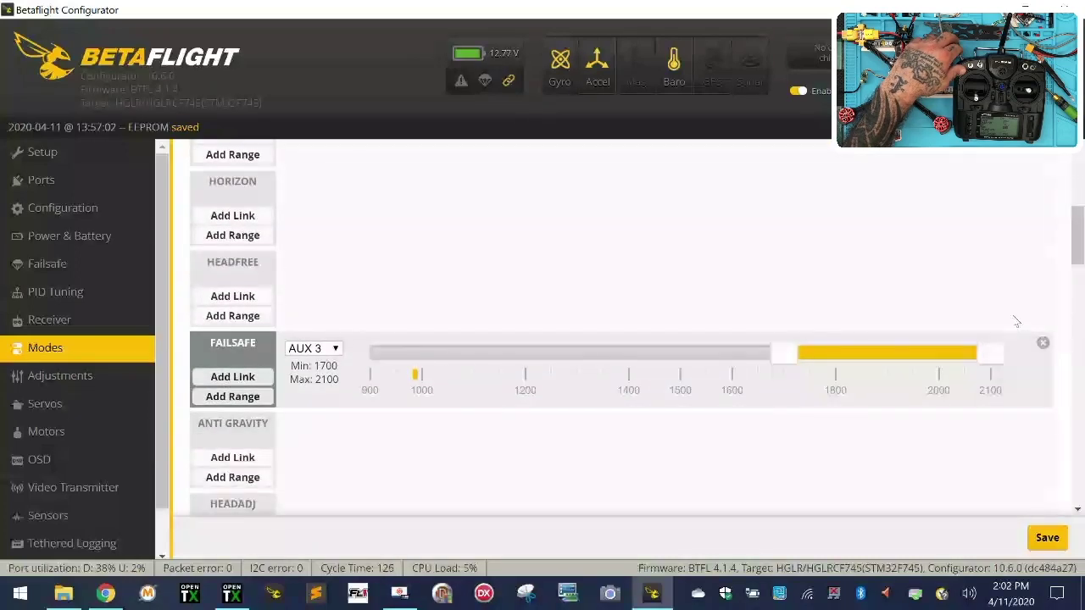
click(1043, 344)
scroll(1040, 326, down, 4)
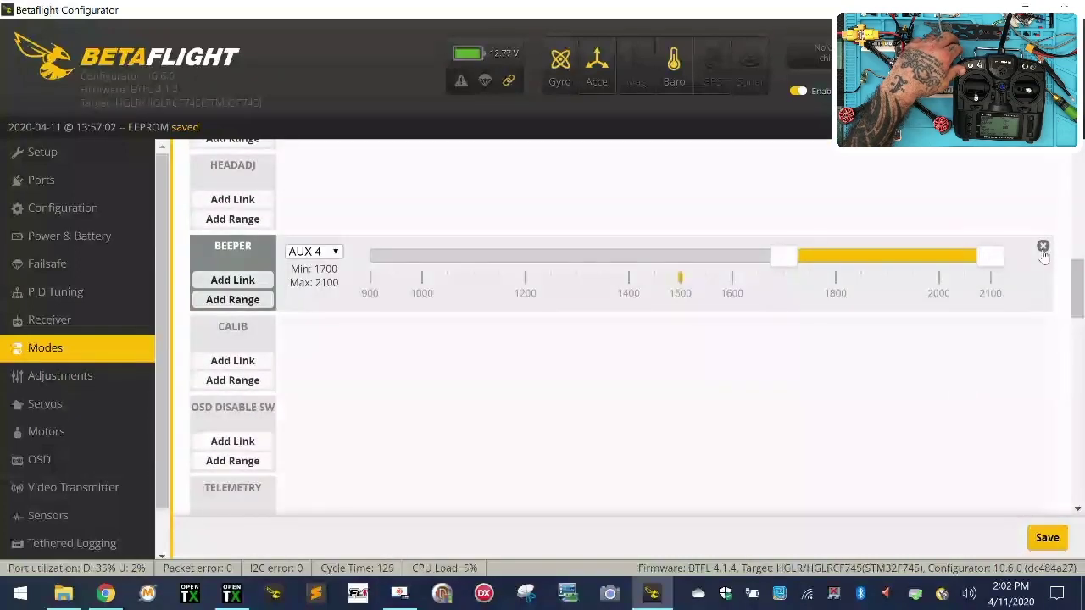
click(1043, 246)
scroll(875, 350, up, 10)
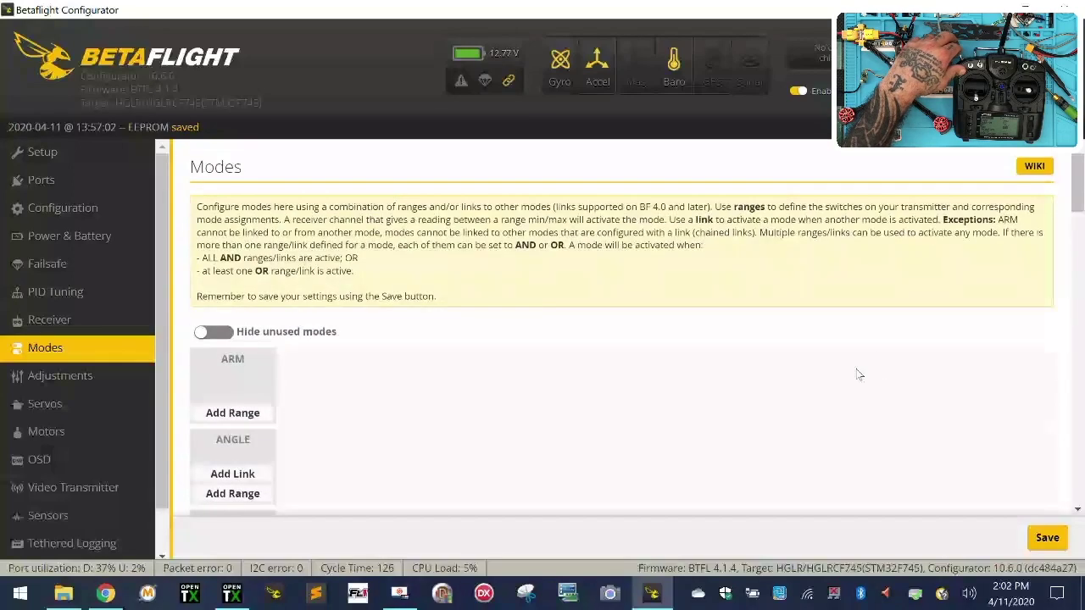
click(1048, 536)
Step: Check the AUX channels in the receiver settings and add an ARM mode range on AUX 1 from 1300 to 2100
click(133, 322)
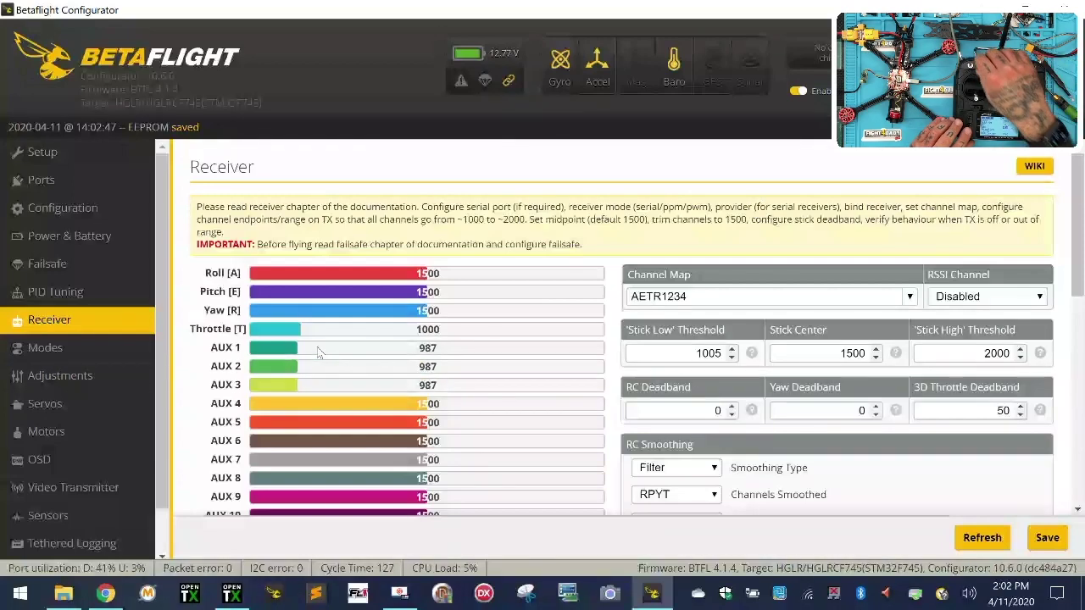
click(69, 358)
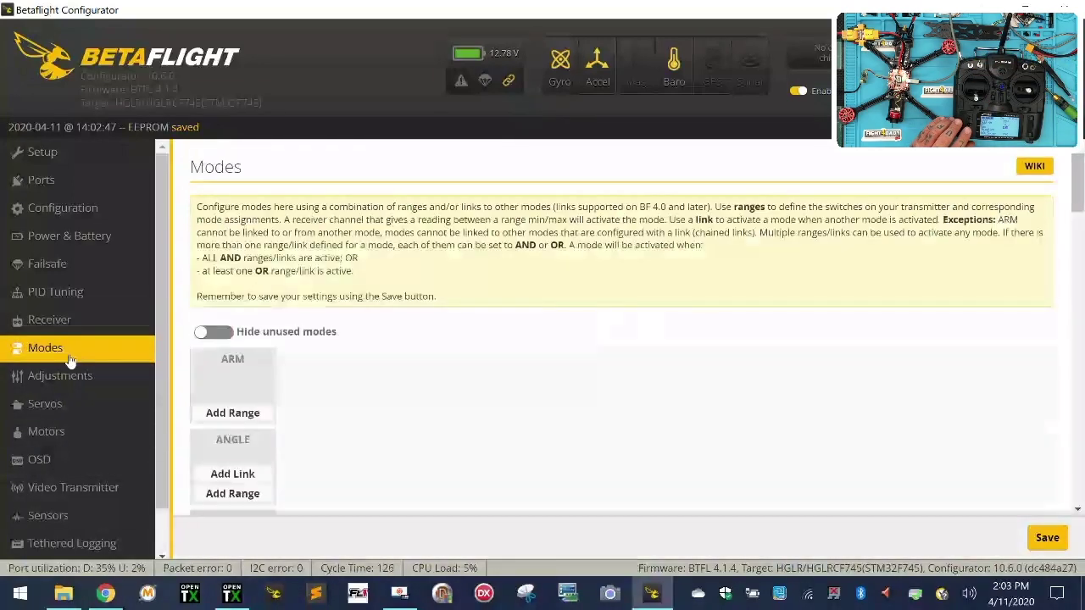
click(255, 413)
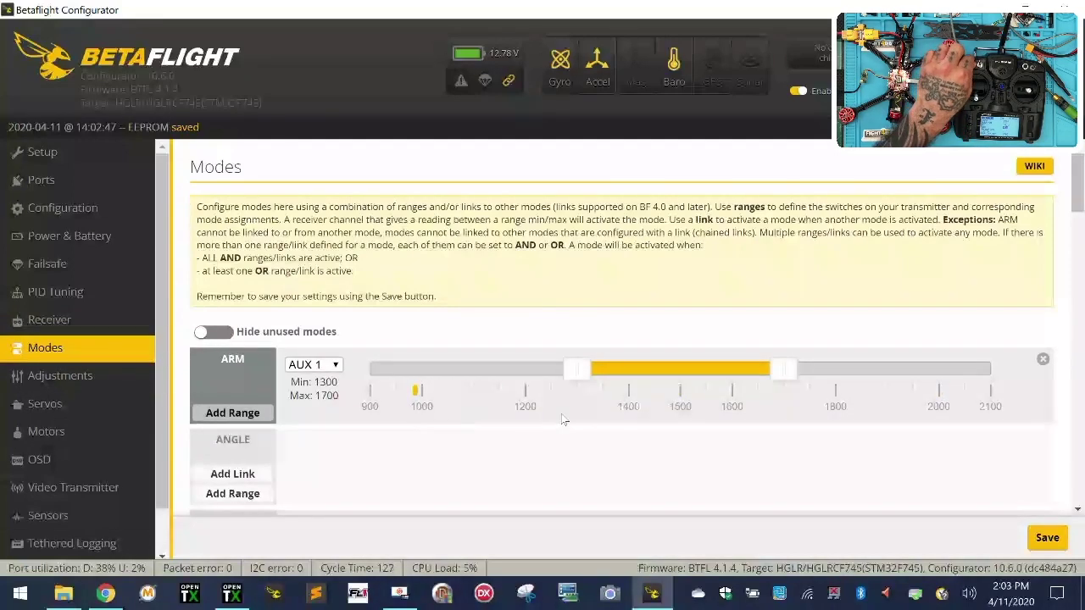
drag(790, 369, 992, 370)
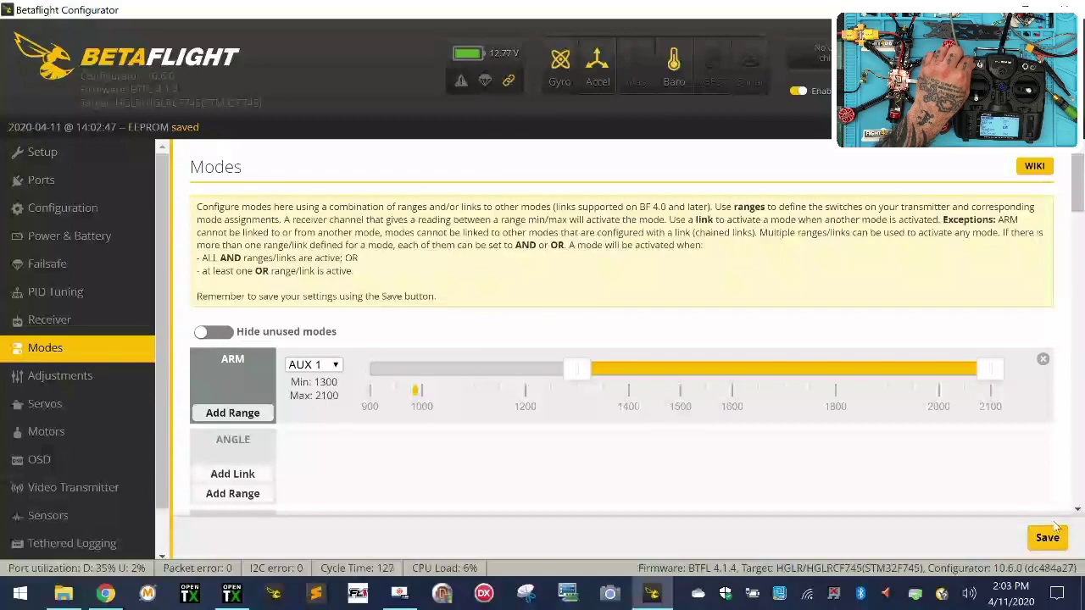
Step: Add a HORIZON range on AUX 2 and a FAILSAFE range on AUX 3, both from 1700 to 2100
scroll(746, 487, down, 2)
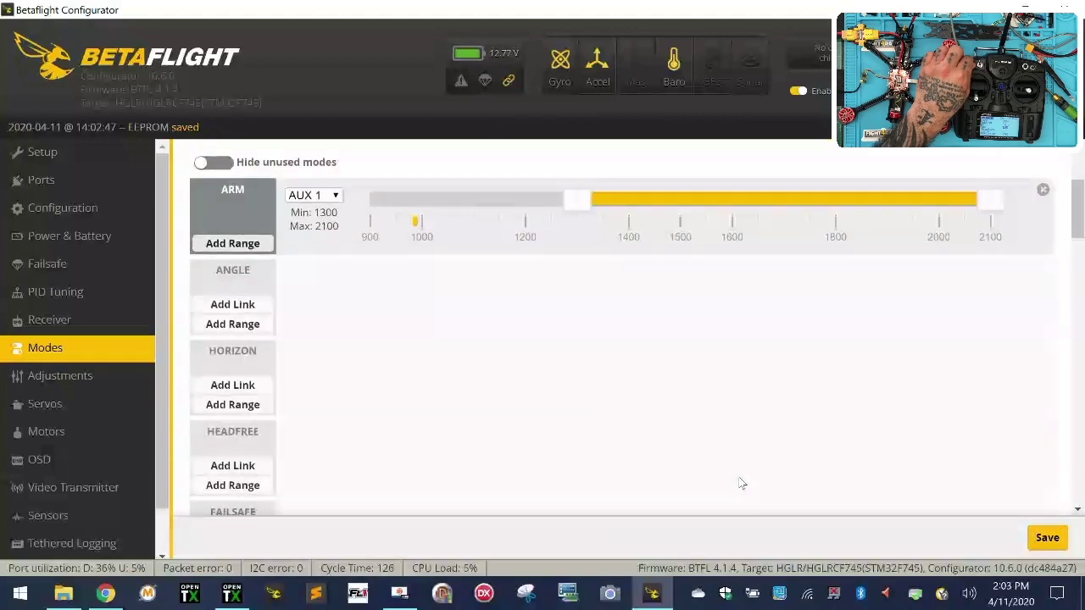
click(257, 405)
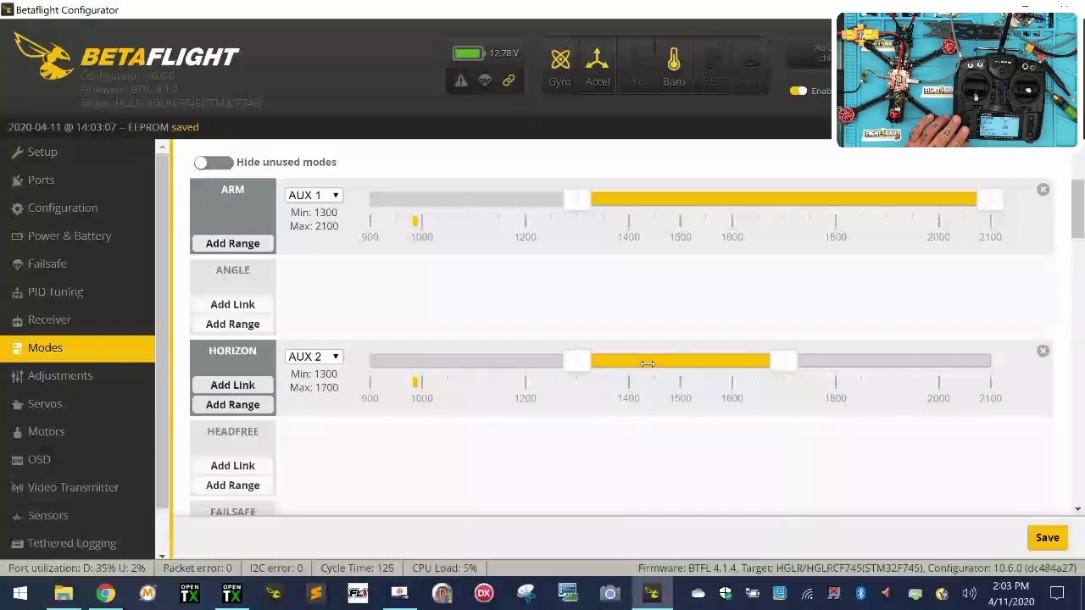
drag(646, 371, 975, 373)
scroll(526, 379, down, 2)
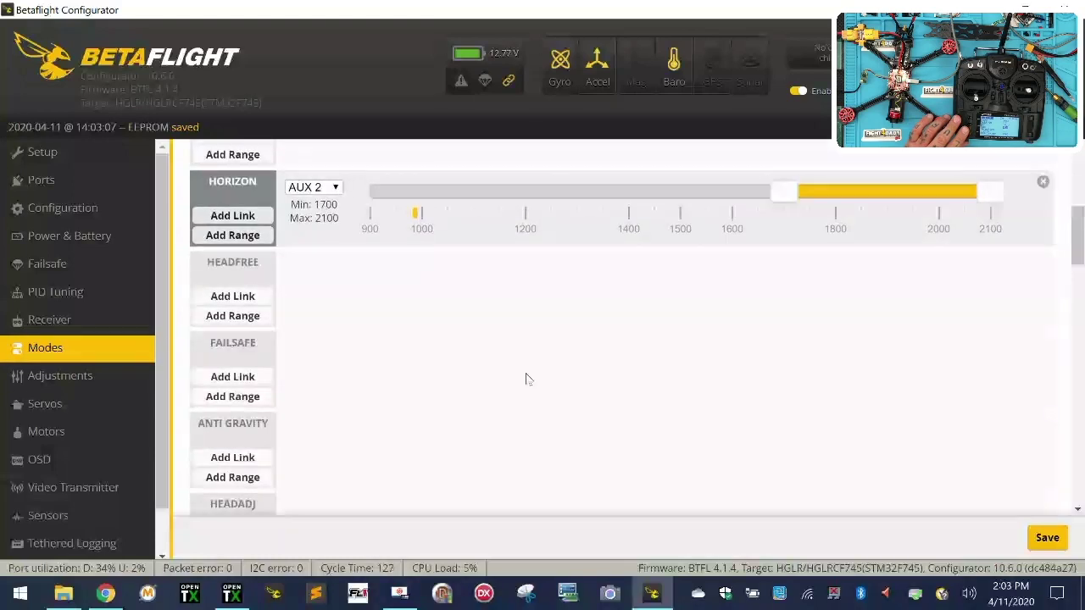
click(254, 397)
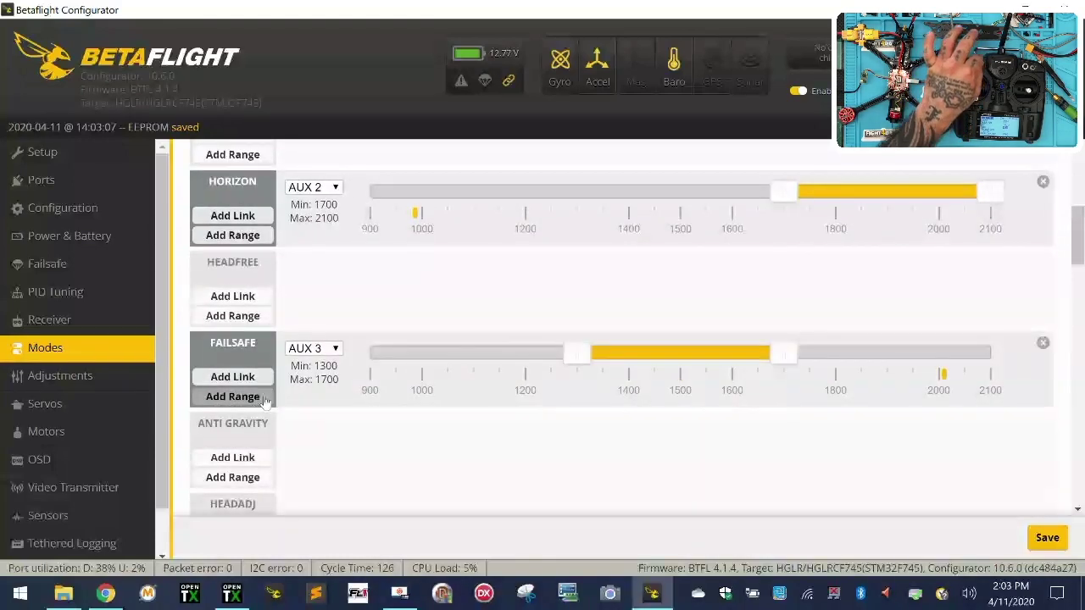
drag(678, 353, 886, 353)
Step: Add a BEEPER mode range on AUX 3 from 1300 to 2100
scroll(692, 409, down, 2)
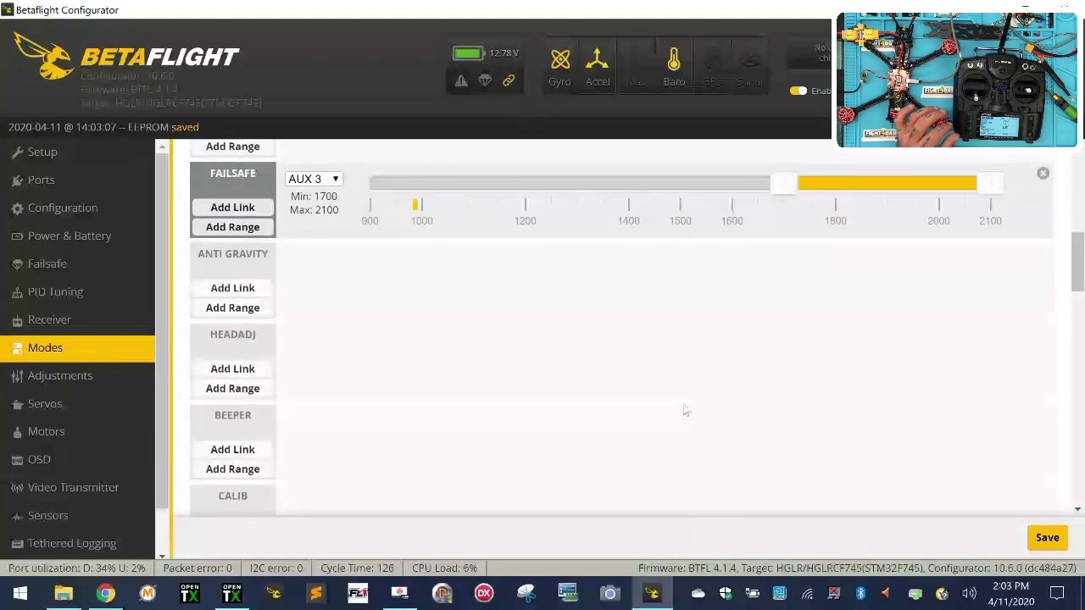
click(255, 469)
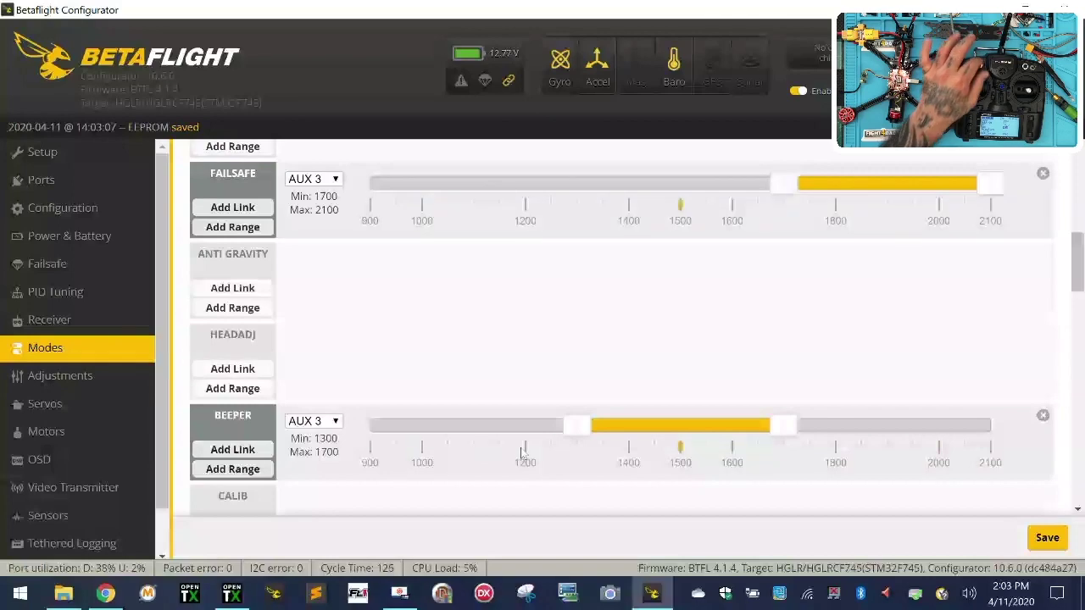
drag(773, 424, 988, 424)
Step: Replace the AIR MODE range with a new one on AUX 2 from 1300 to 1700 and save the modes
scroll(693, 414, down, 2)
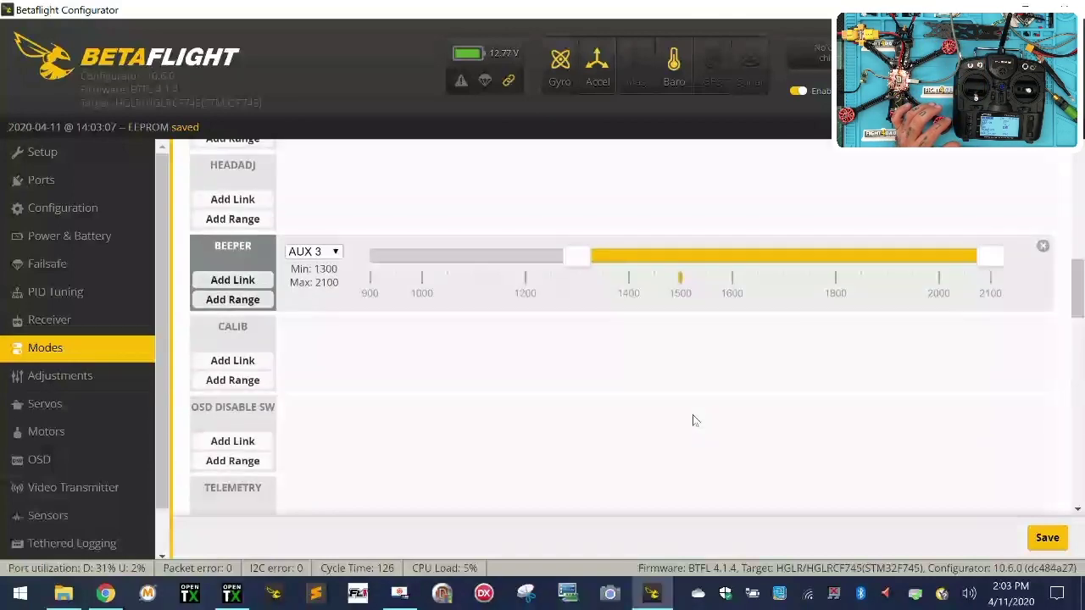
scroll(692, 421, down, 2)
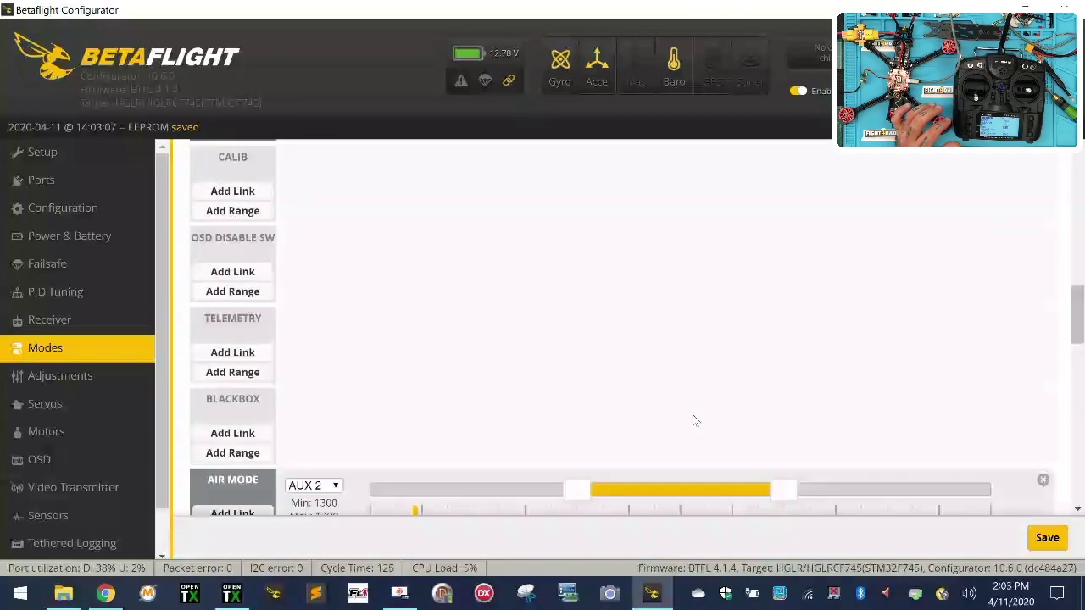
scroll(827, 423, down, 2)
click(1043, 311)
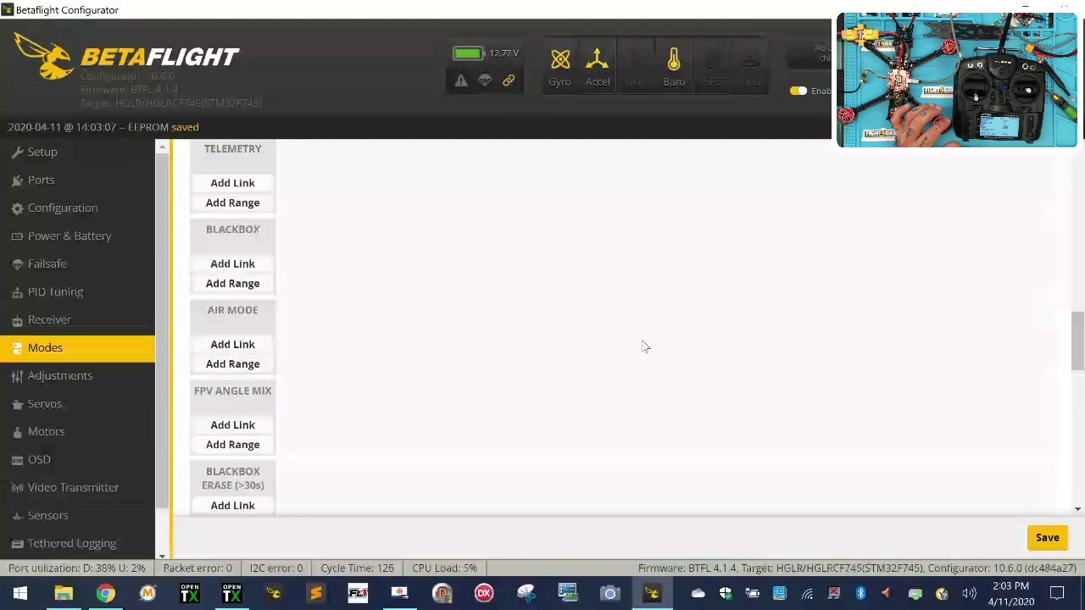
click(233, 363)
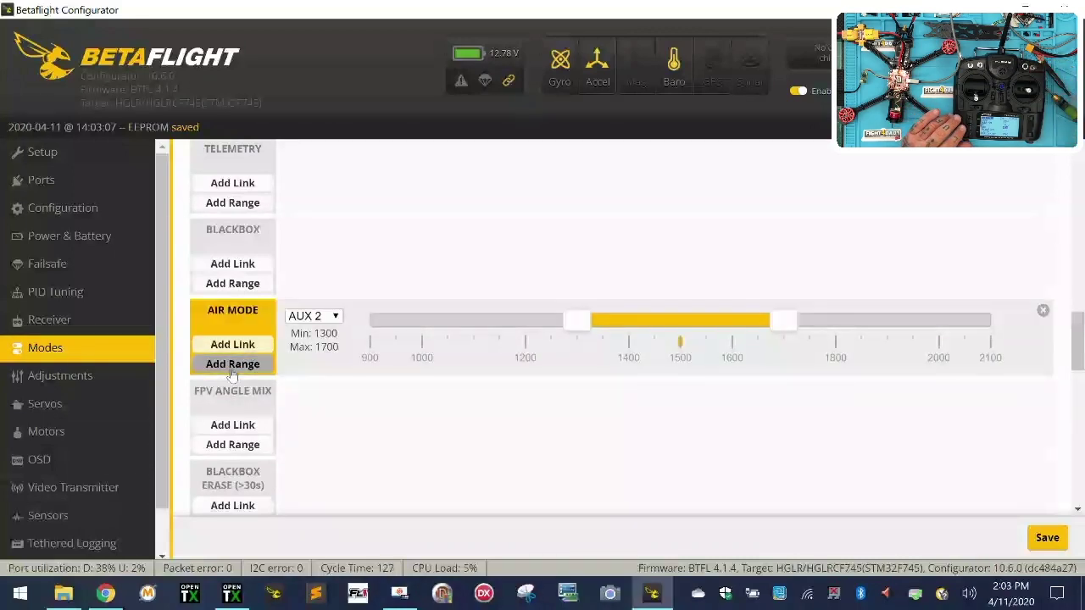
scroll(356, 428, down, 4)
click(1048, 532)
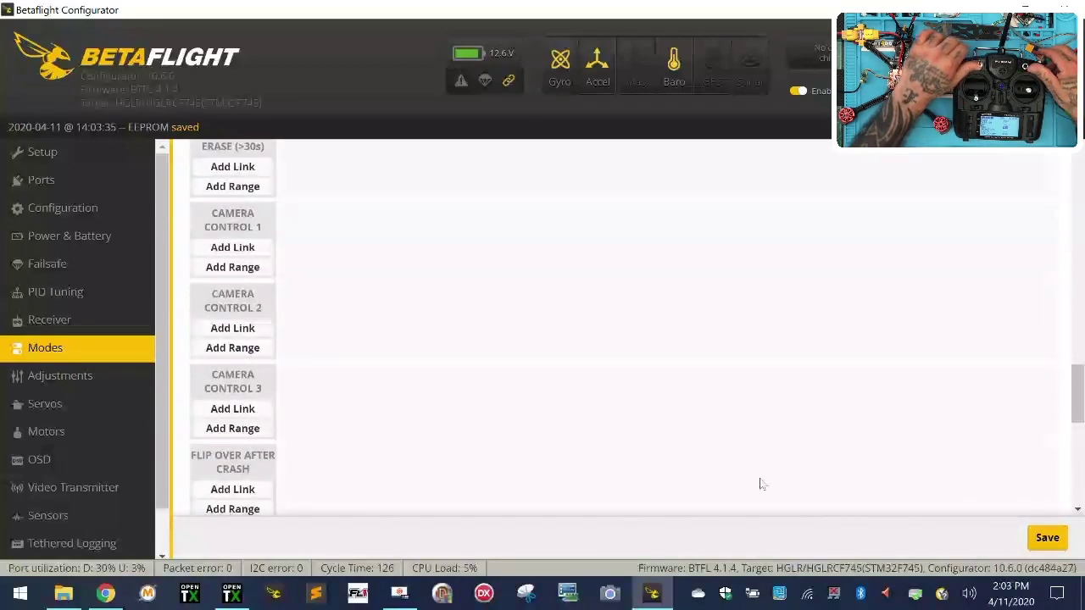
Step: Check how the ARM and HORIZON ranges respond to the radio's switches
scroll(641, 322, up, 15)
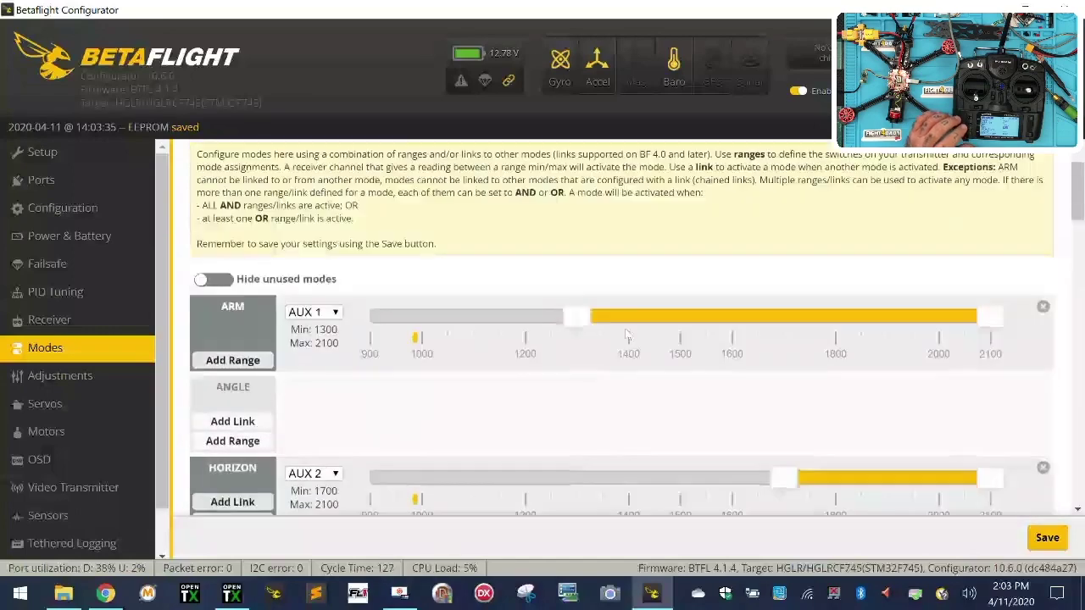
scroll(628, 335, up, 1)
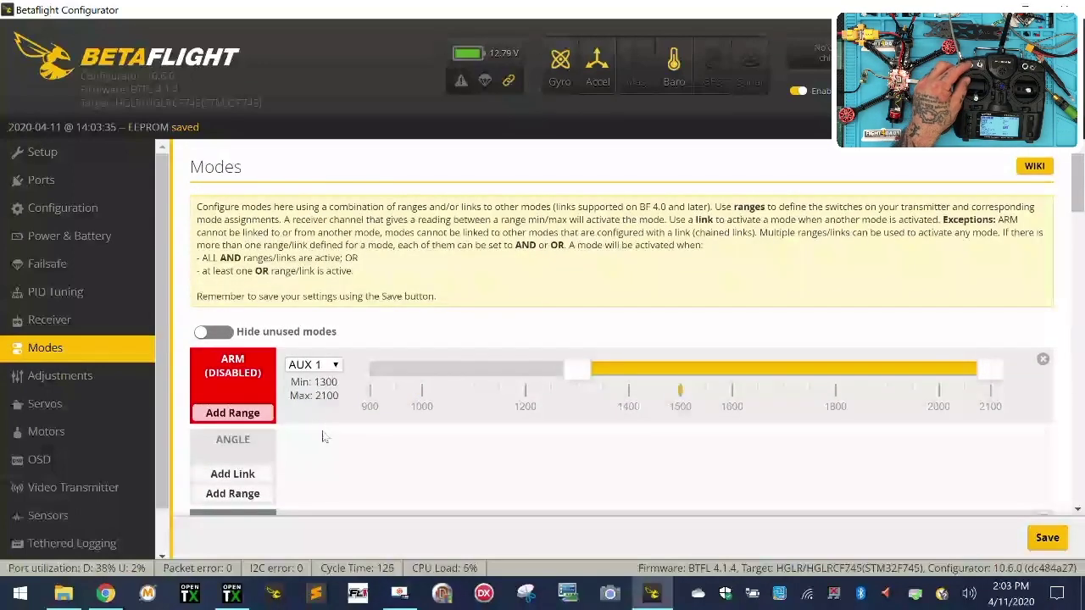
scroll(328, 435, down, 1)
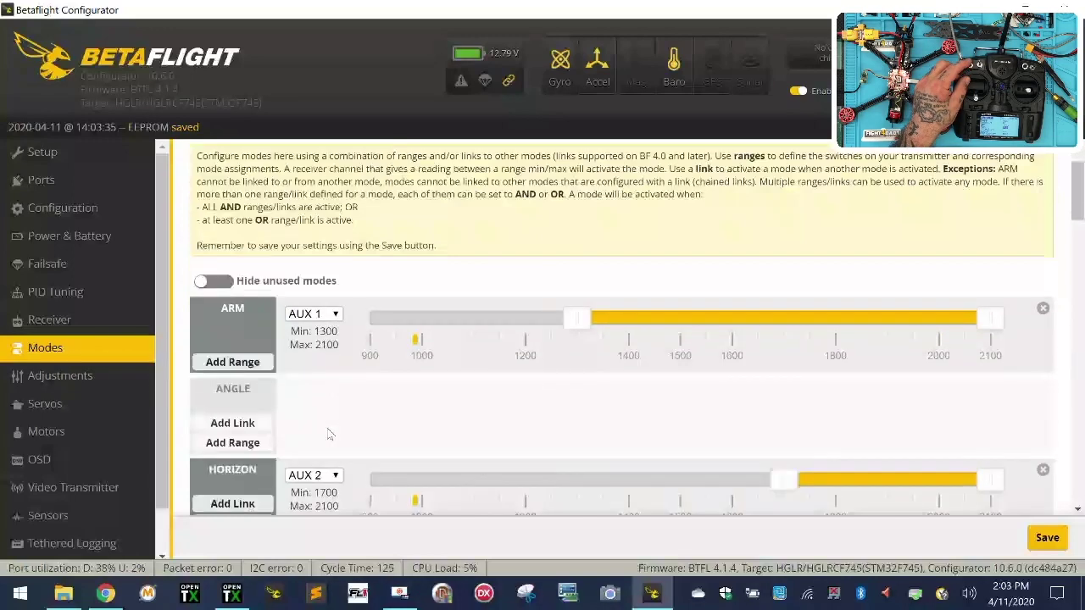
scroll(327, 434, down, 2)
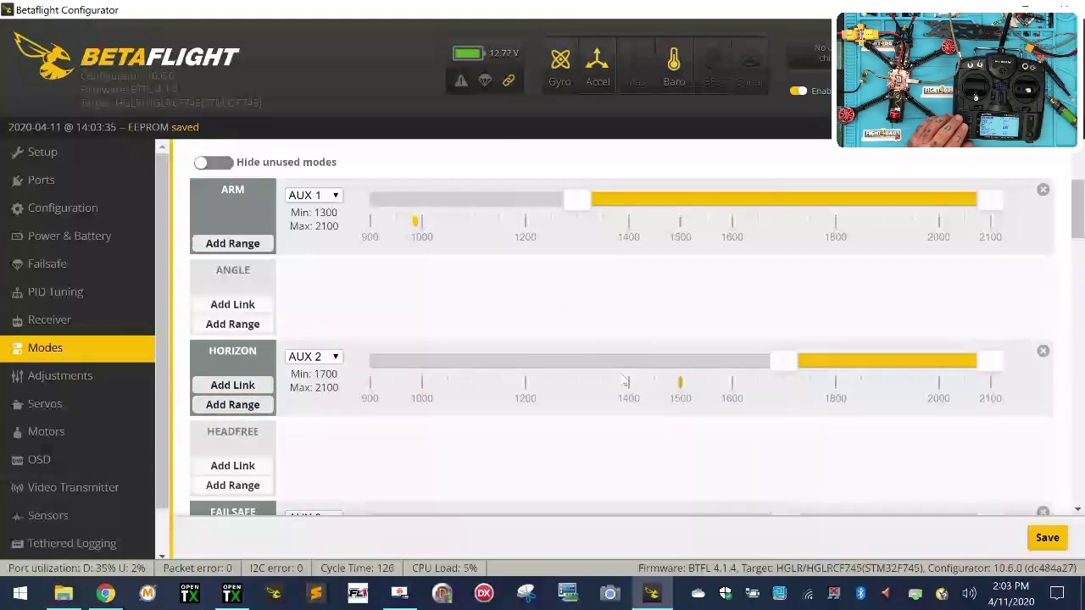
Step: Check how the AIR MODE, HORIZON, FAILSAFE and BEEPER ranges respond to the radio's switches
scroll(625, 381, down, 10)
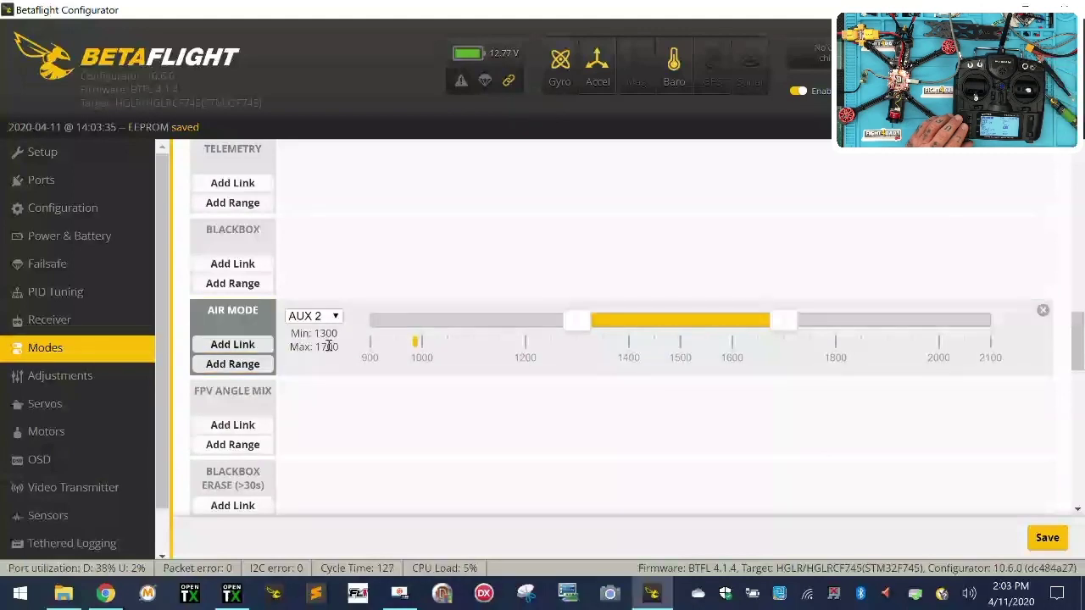
scroll(336, 326, up, 2)
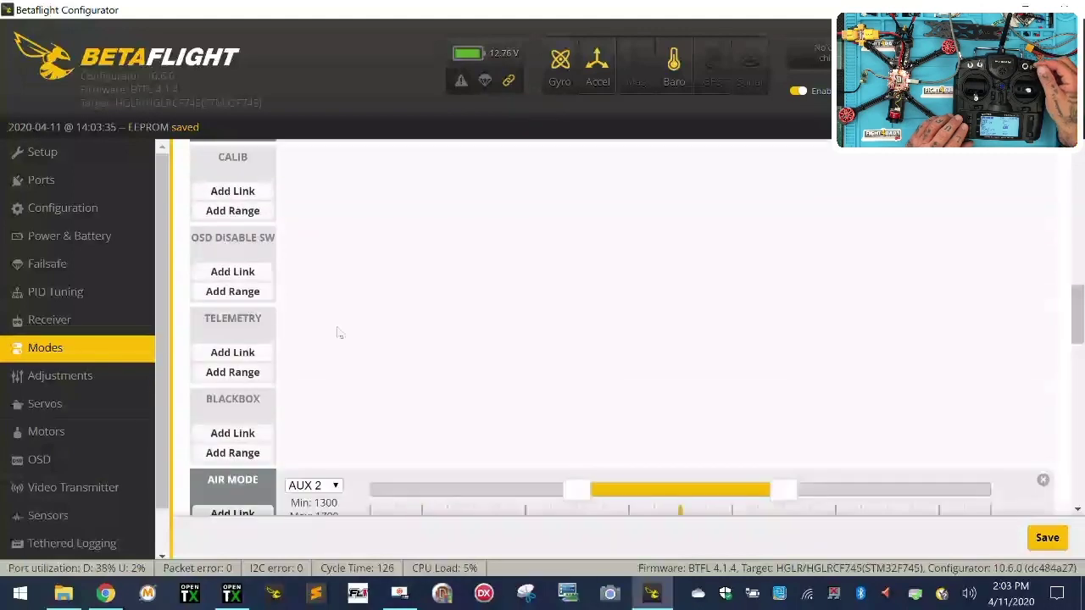
scroll(434, 291, up, 4)
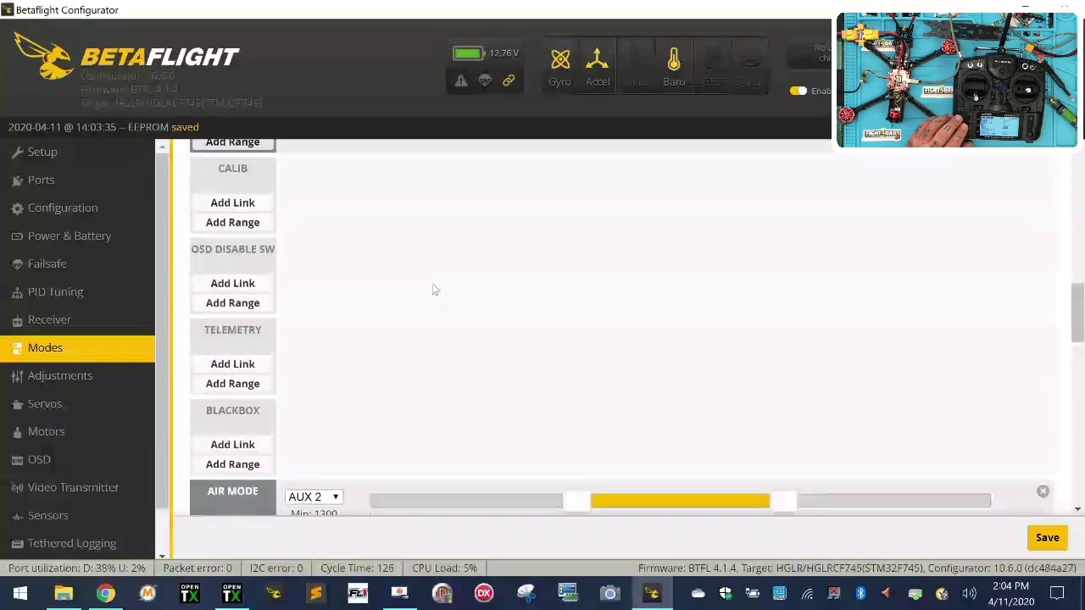
scroll(416, 307, up, 2)
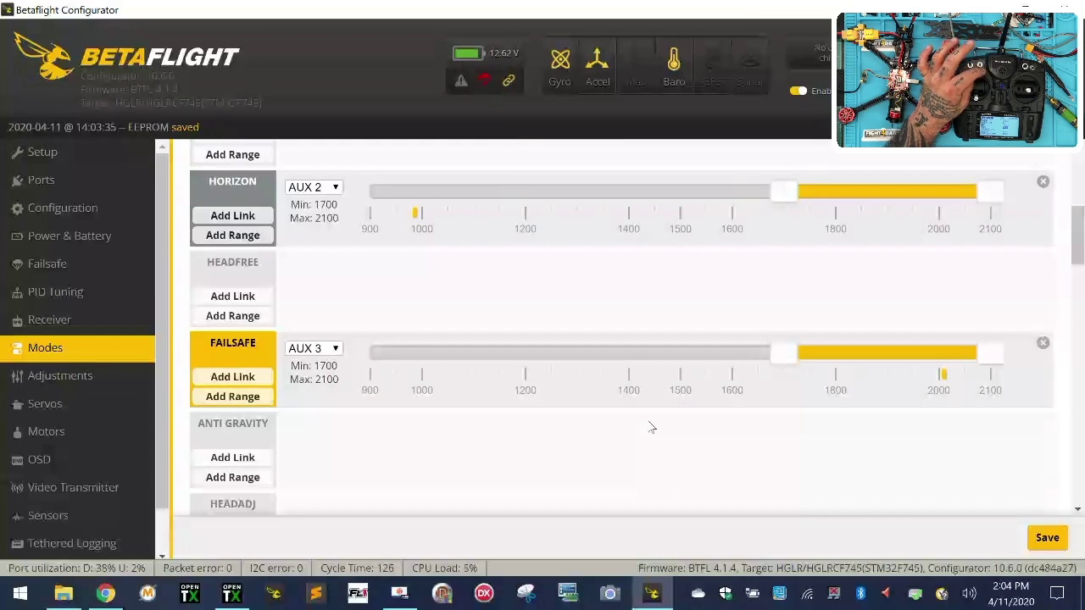
scroll(651, 427, down, 4)
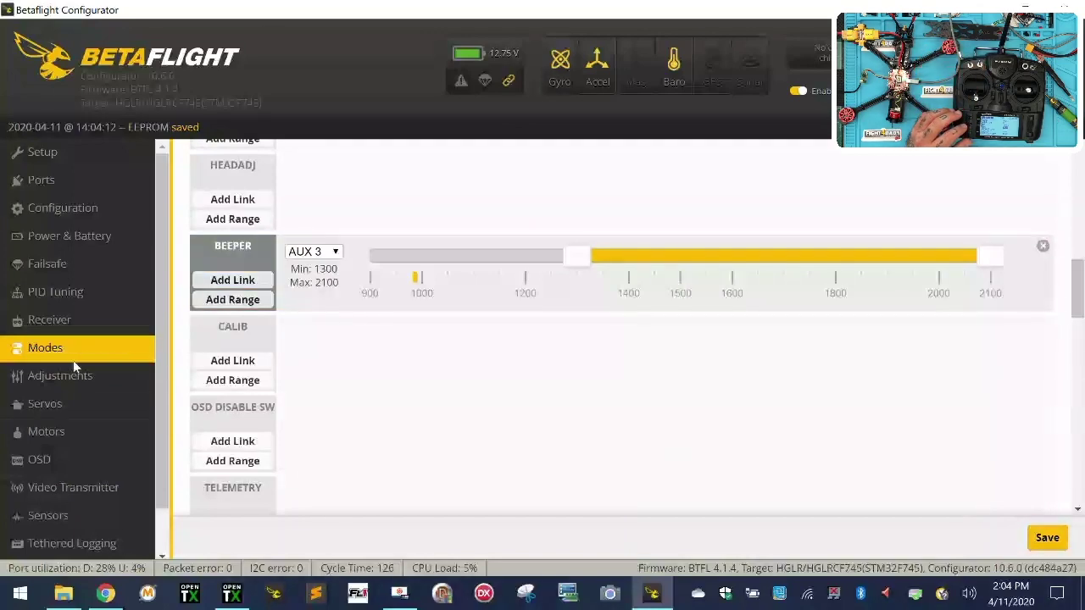
Step: Temporarily enable motor control and arming to bench-test the drone's motors with the radio, and disable it again after the test
click(46, 431)
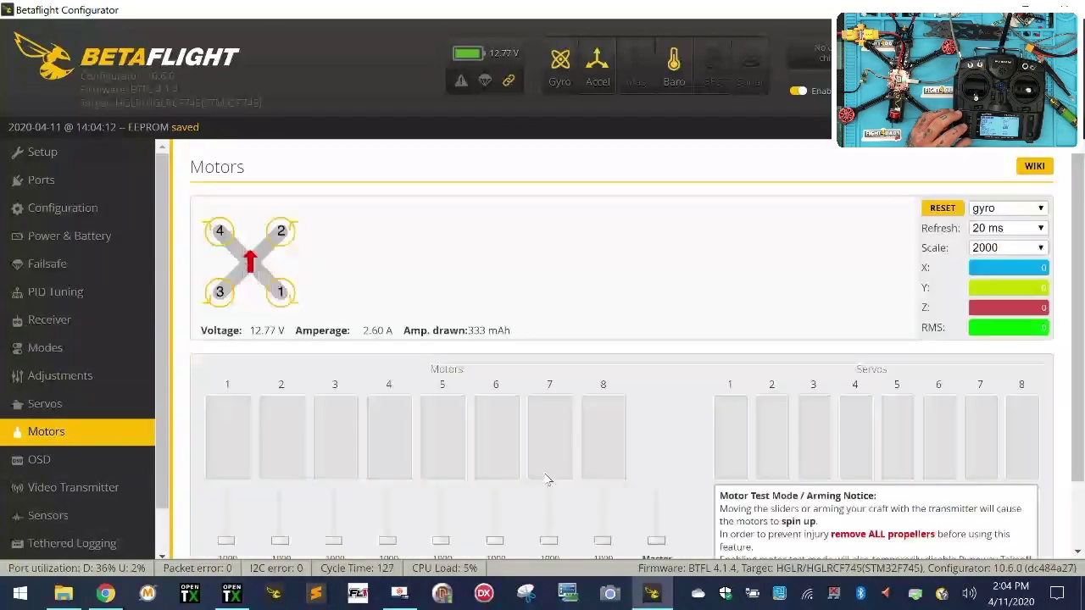
scroll(559, 477, down, 1)
click(727, 527)
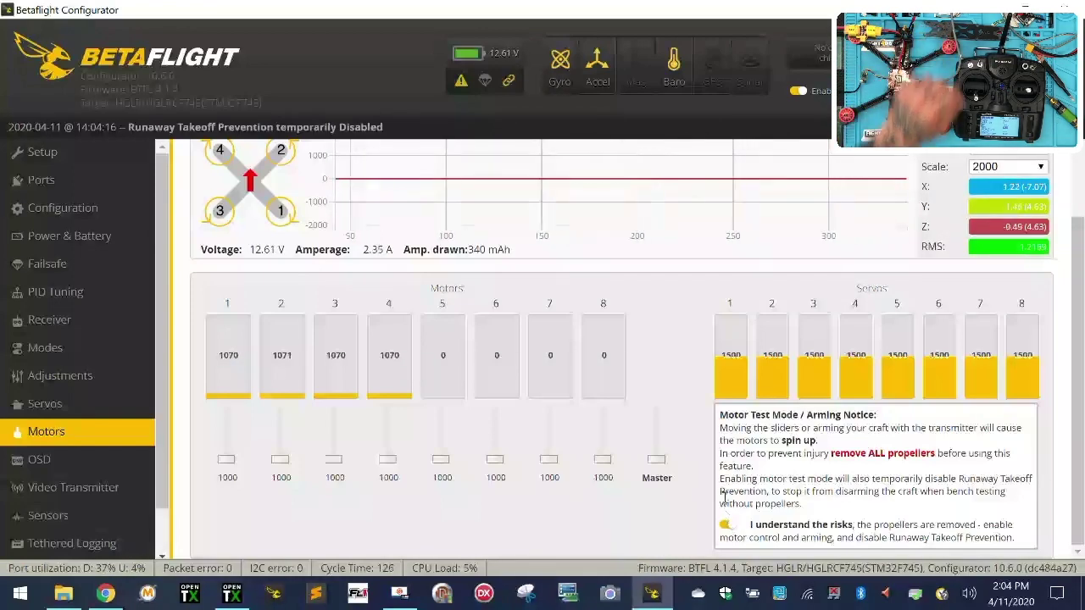
scroll(695, 441, up, 1)
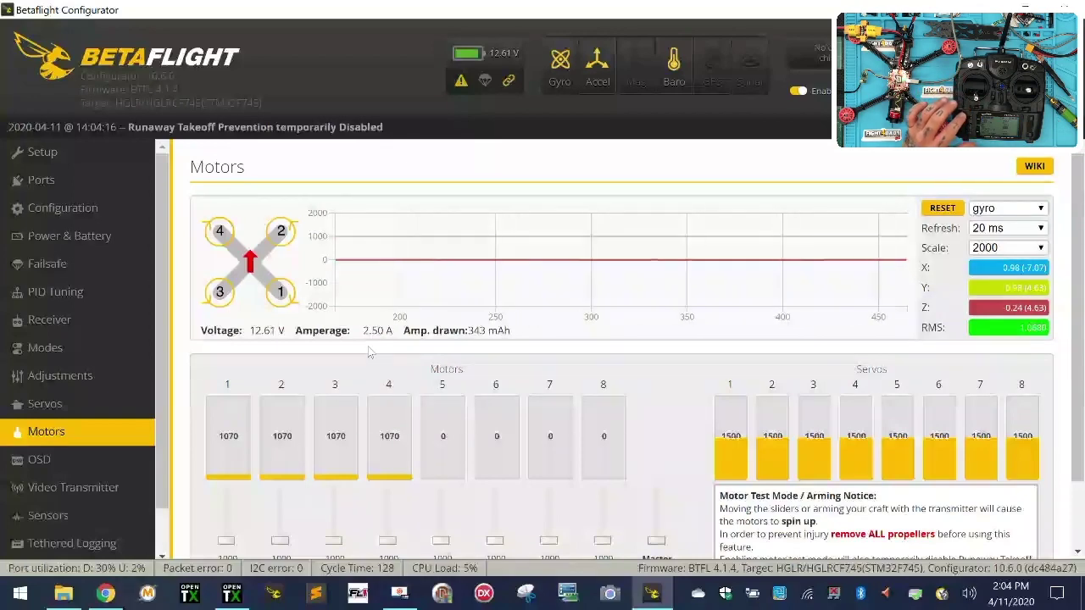
scroll(593, 424, down, 1)
click(729, 526)
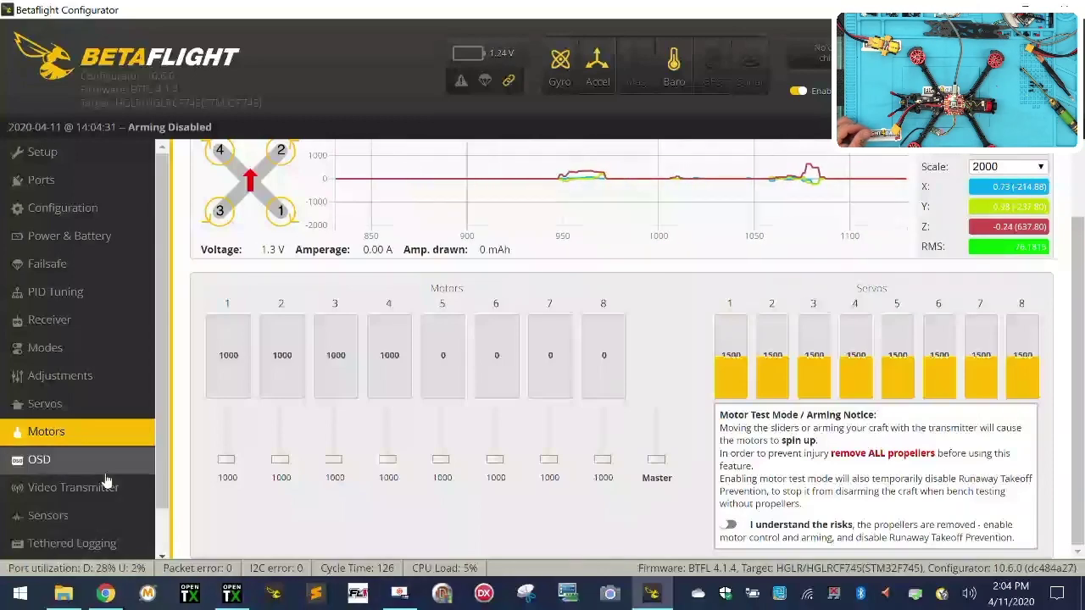
scroll(102, 475, down, 2)
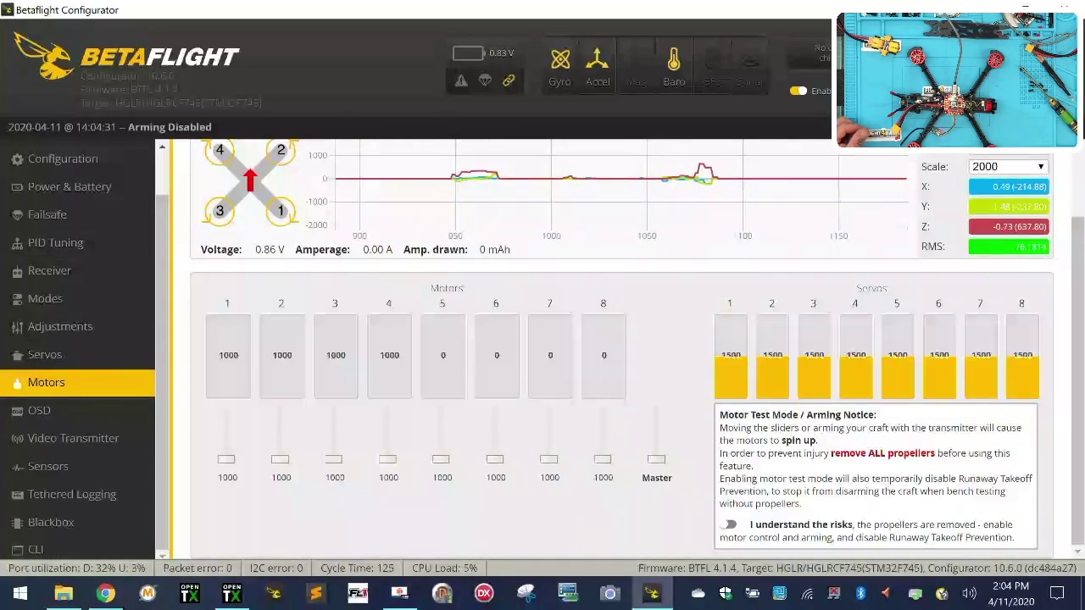